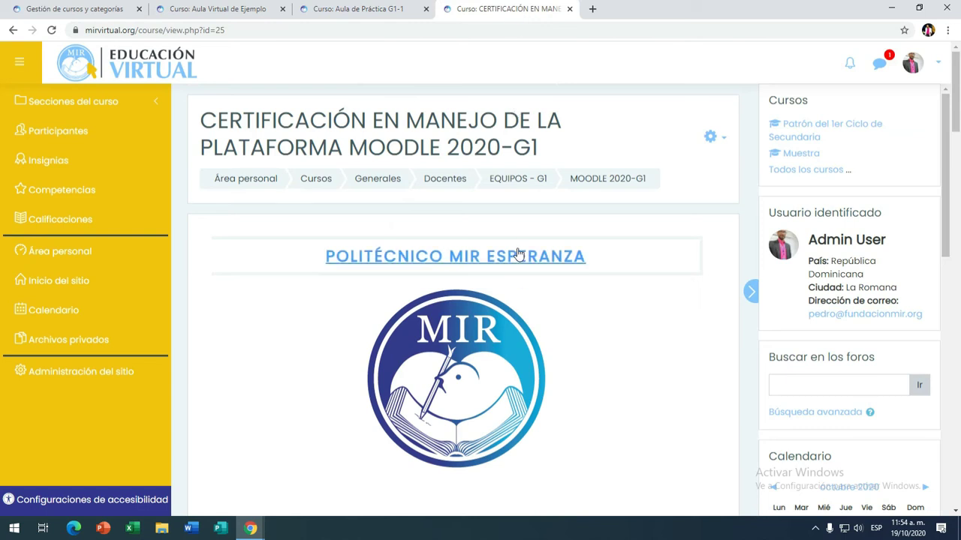
Step: Scroll through TEMA 1–3 of the CERTIFICACIÓN course, then switch to the 'Curso: Aula de Práctica G1-1' tab
scroll(538, 279, down, 3)
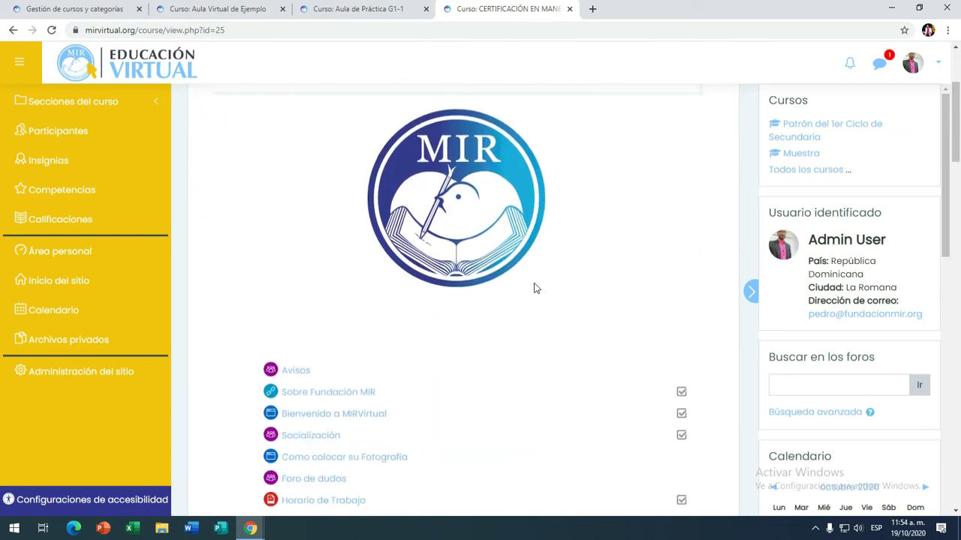
scroll(537, 286, down, 6)
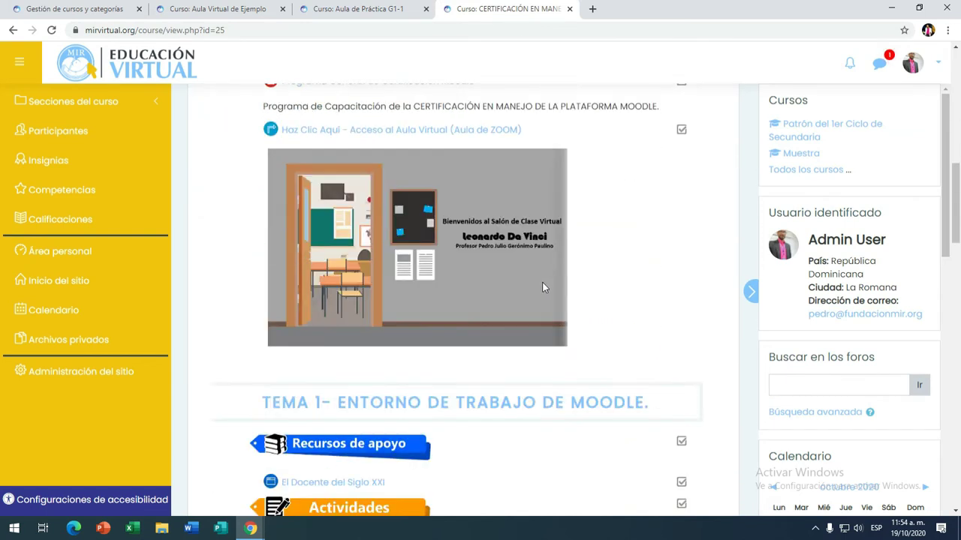
scroll(545, 289, down, 3)
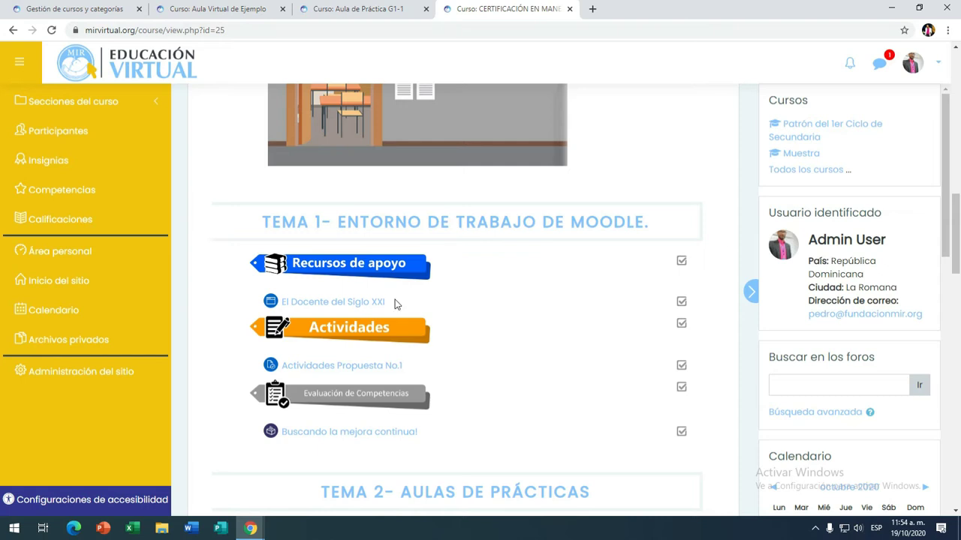
scroll(412, 323, down, 2)
scroll(405, 426, up, 2)
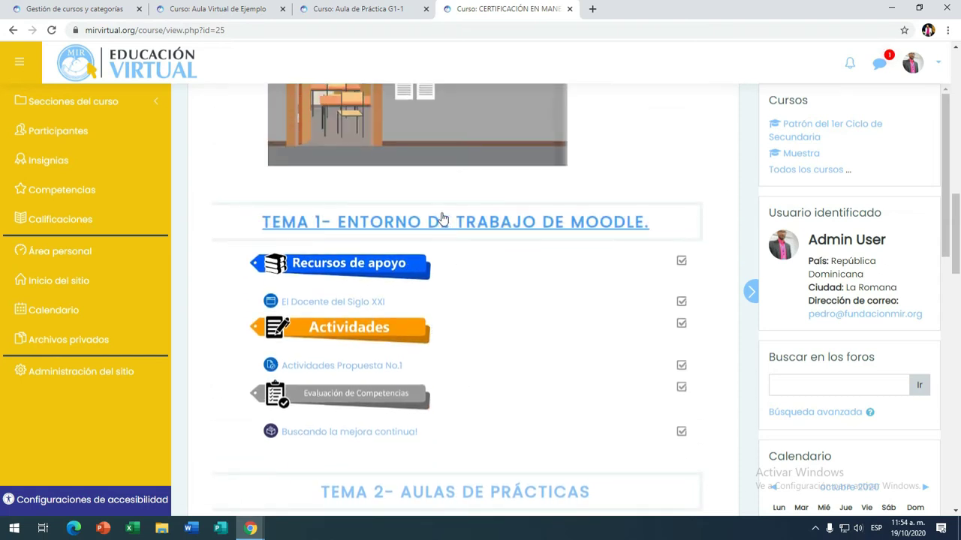
scroll(442, 222, down, 1)
scroll(445, 210, down, 4)
scroll(448, 210, down, 1)
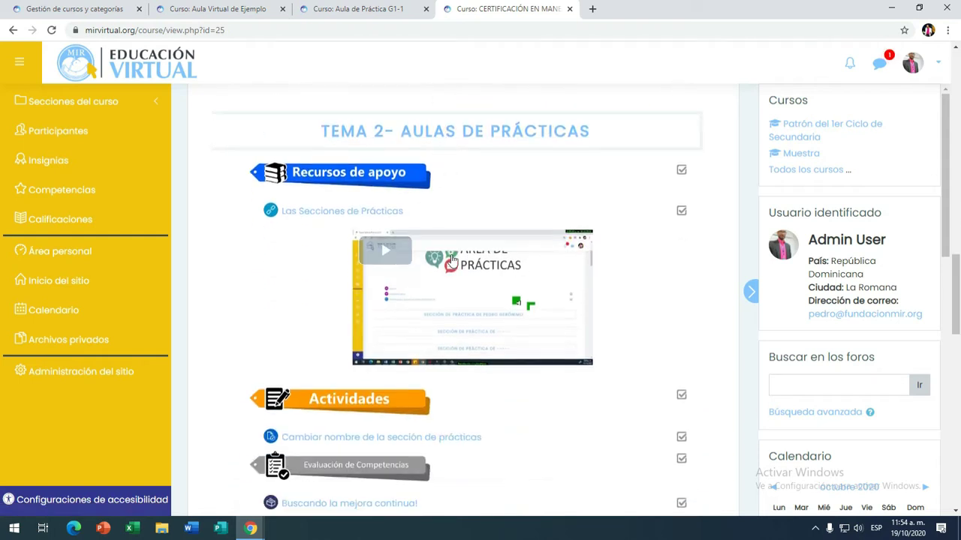
scroll(455, 359, down, 2)
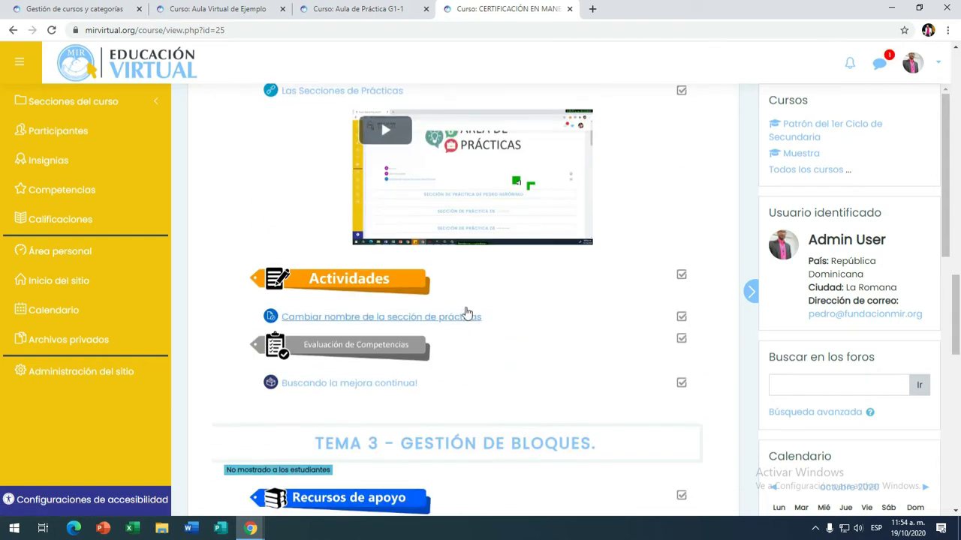
click(353, 19)
scroll(506, 386, down, 6)
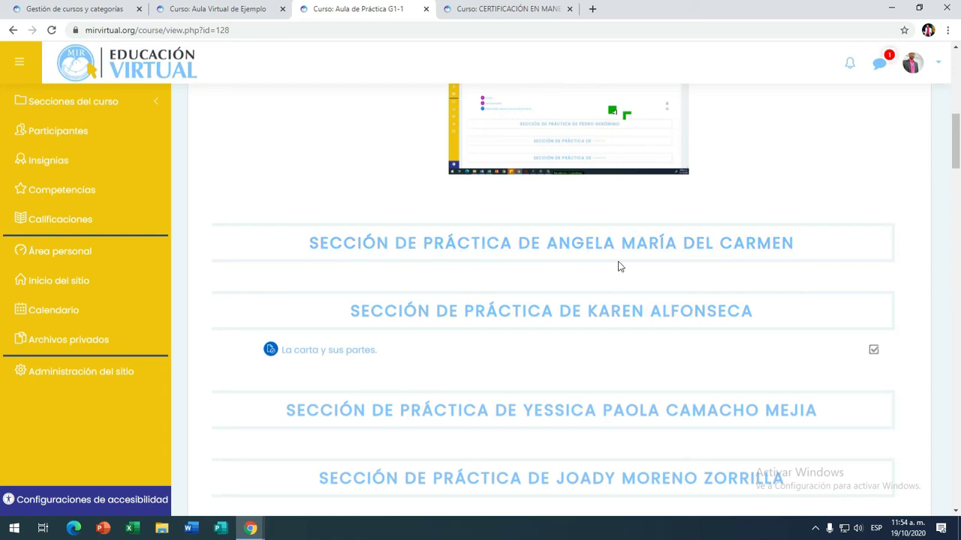
scroll(619, 265, up, 1)
click(492, 11)
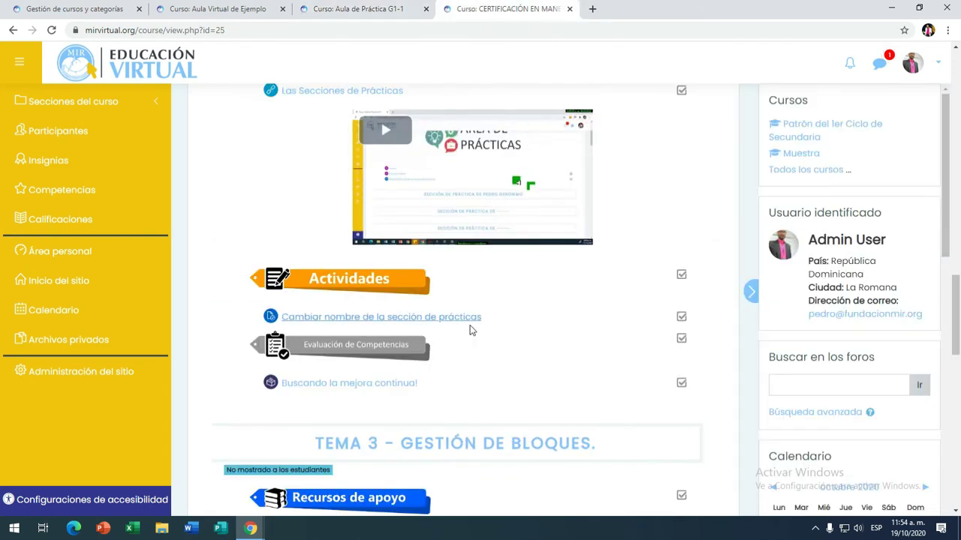
scroll(470, 331, down, 1)
scroll(470, 331, down, 3)
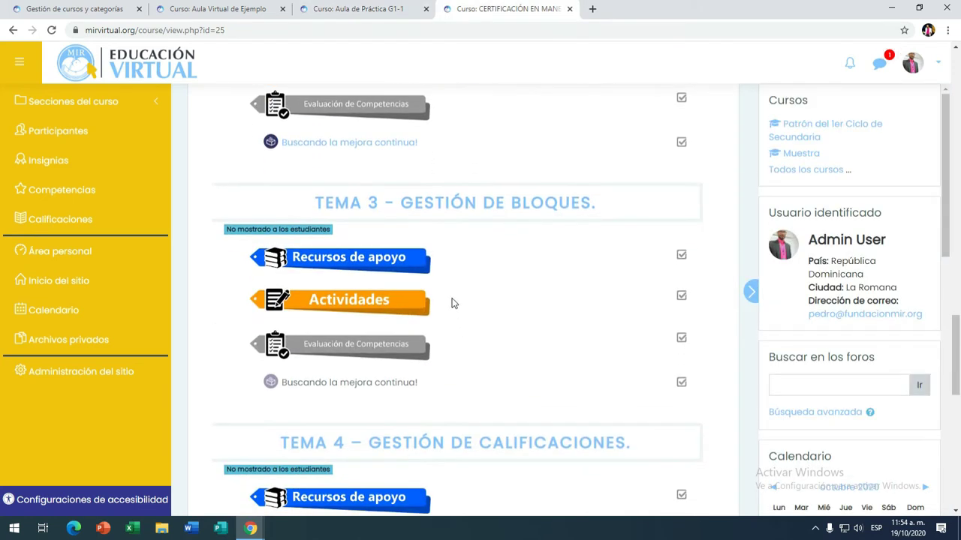
click(367, 10)
scroll(507, 230, down, 4)
scroll(508, 232, up, 8)
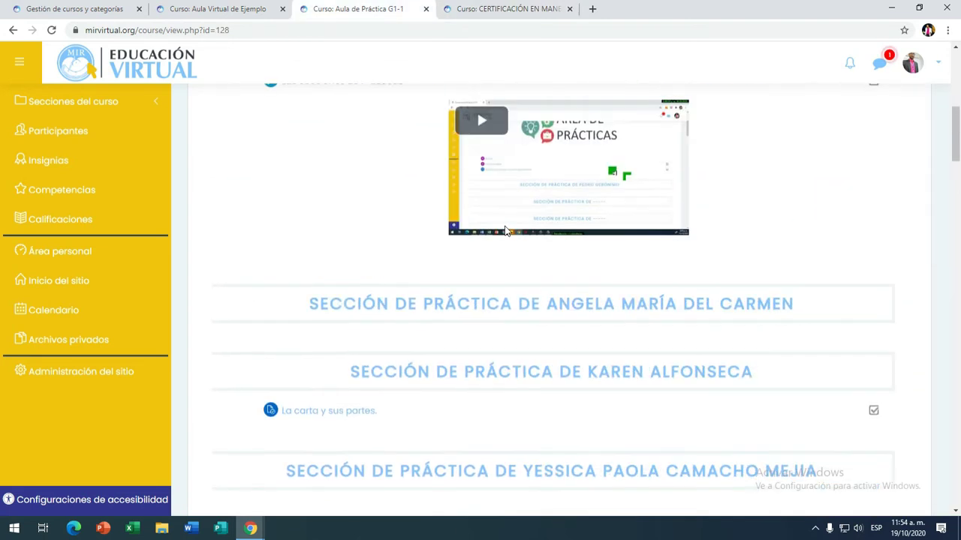
scroll(525, 240, down, 6)
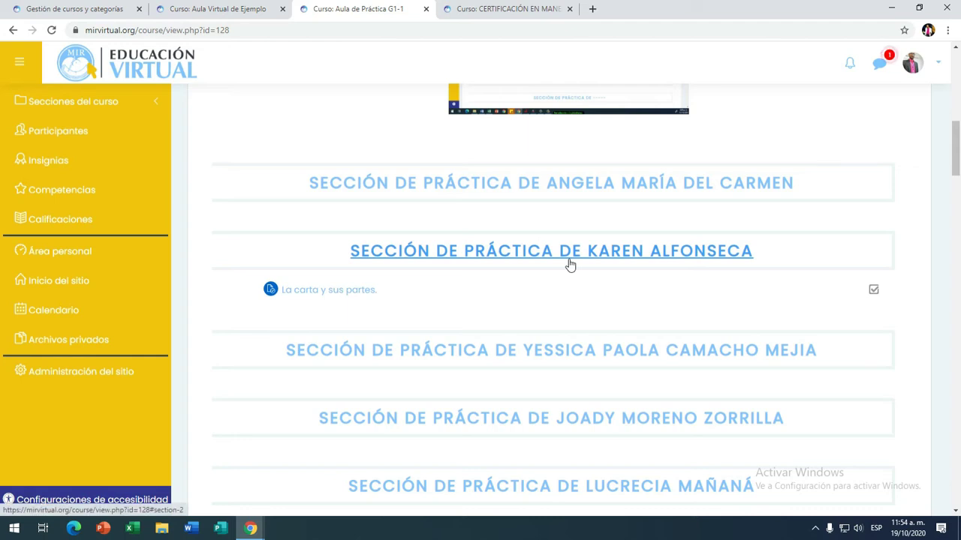
scroll(569, 264, down, 1)
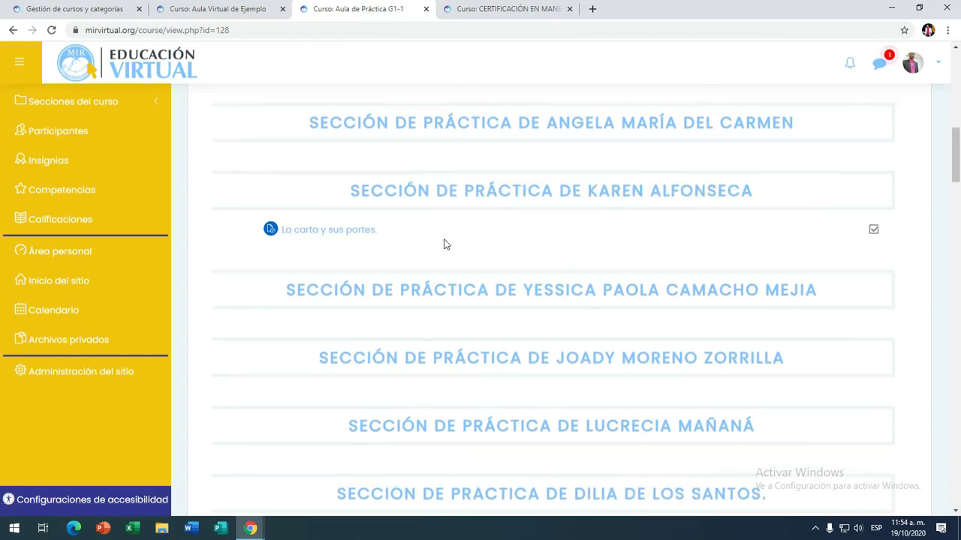
scroll(450, 246, down, 5)
scroll(525, 268, down, 4)
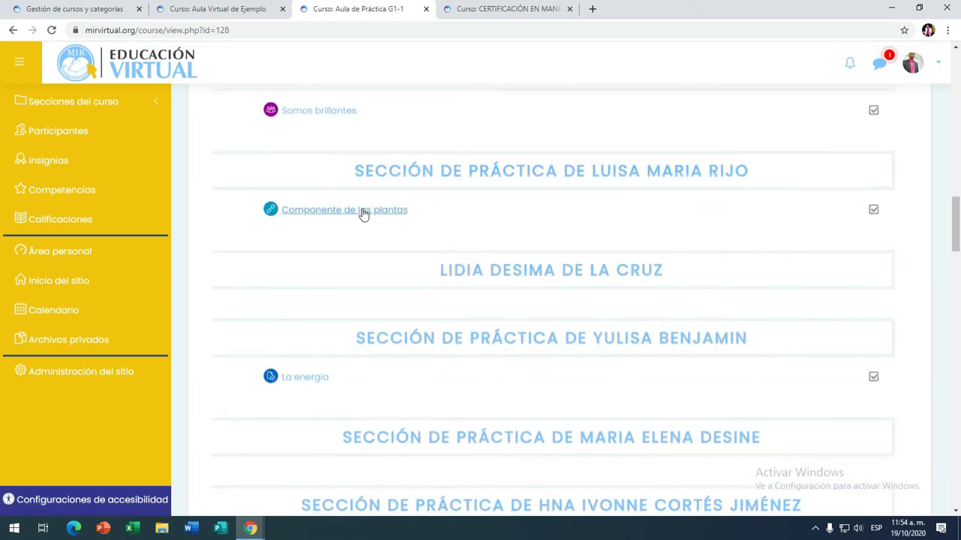
scroll(543, 262, down, 6)
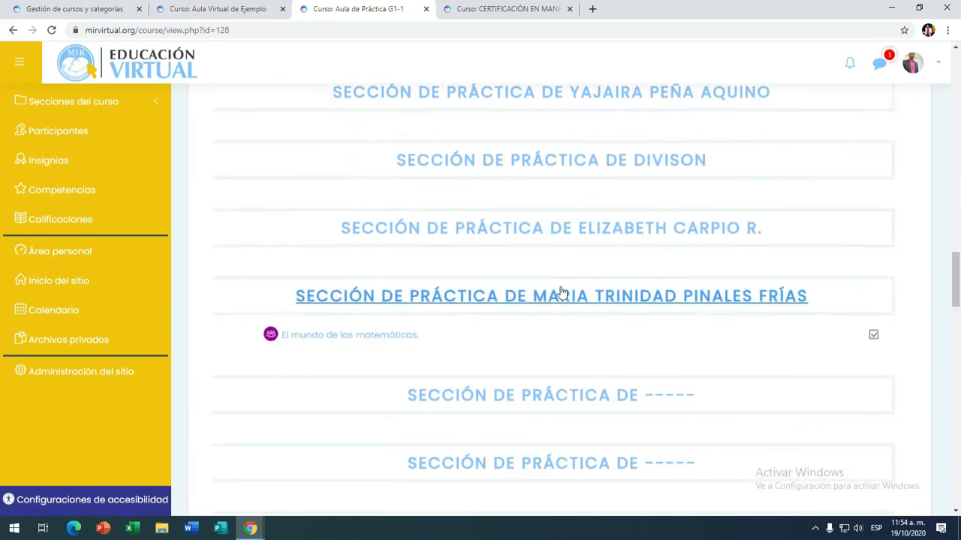
scroll(568, 290, down, 2)
scroll(598, 292, up, 3)
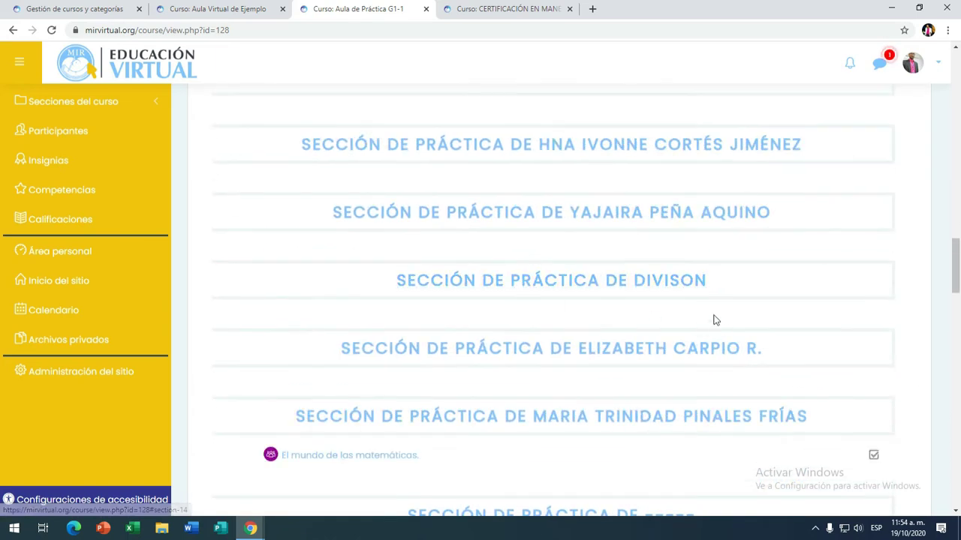
scroll(732, 334, down, 2)
scroll(754, 343, up, 10)
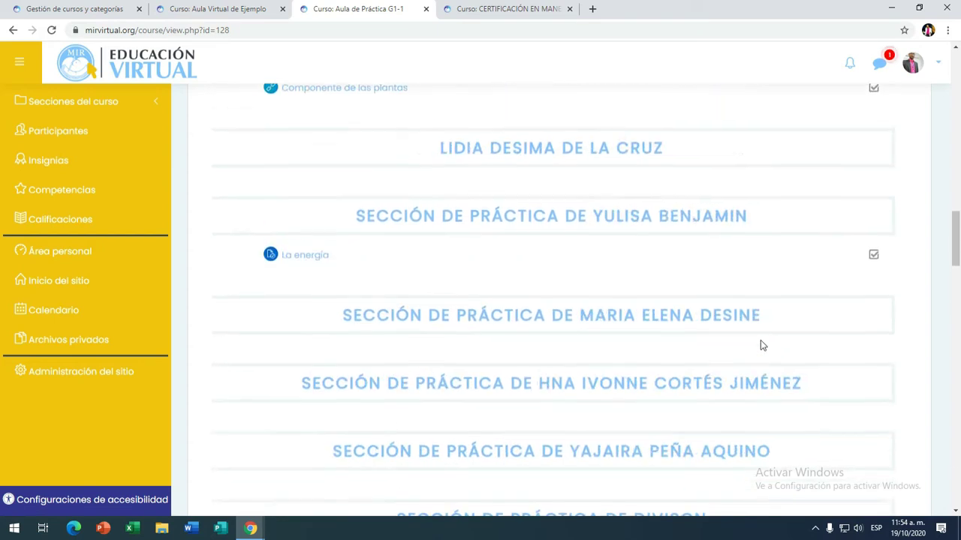
scroll(761, 347, down, 9)
scroll(686, 377, down, 3)
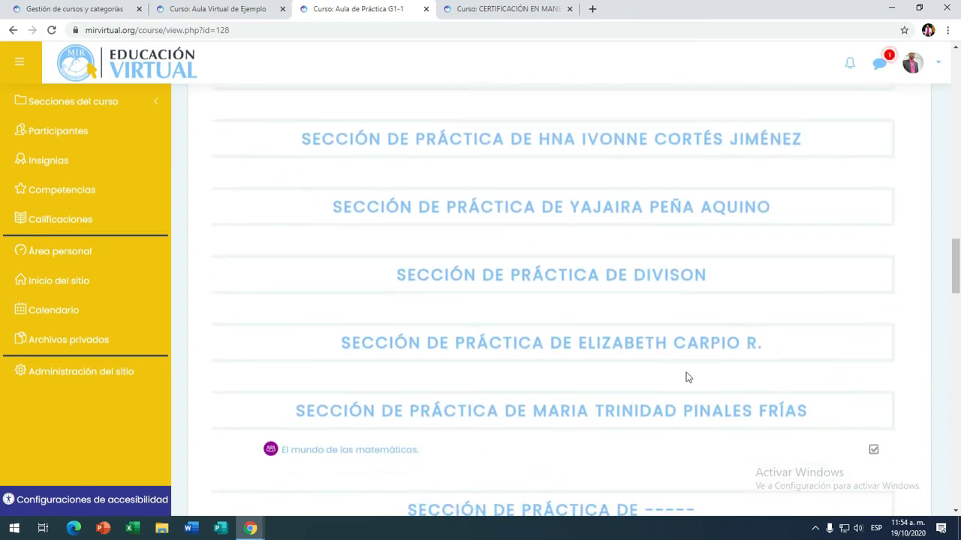
scroll(707, 249, up, 20)
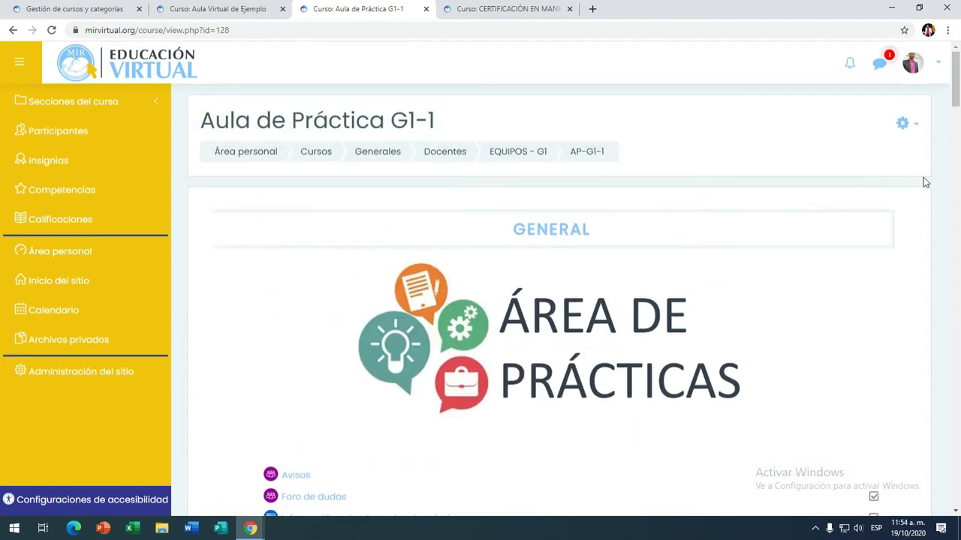
Step: Open the course gear menu, close it without choosing anything, and scroll the course page
click(910, 125)
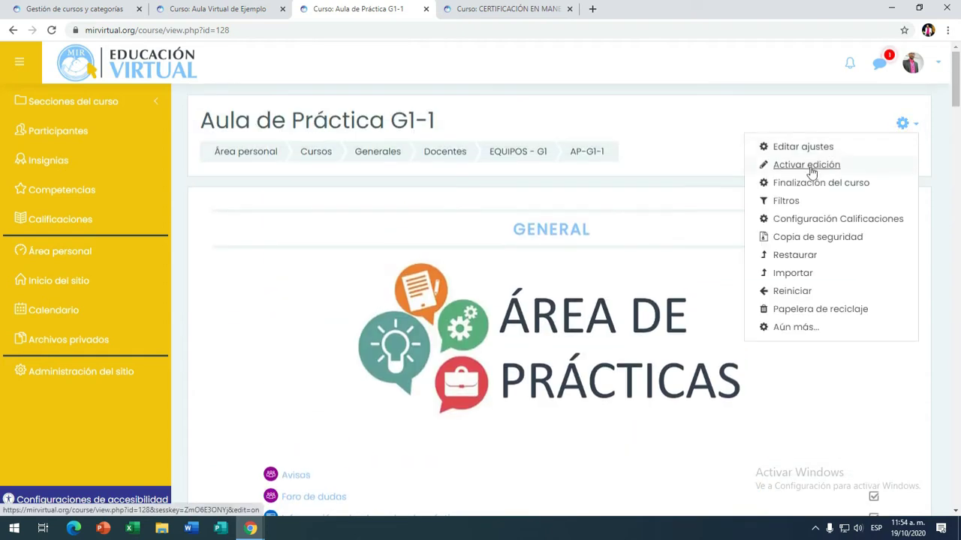
click(719, 142)
scroll(670, 342, down, 1)
scroll(666, 339, down, 5)
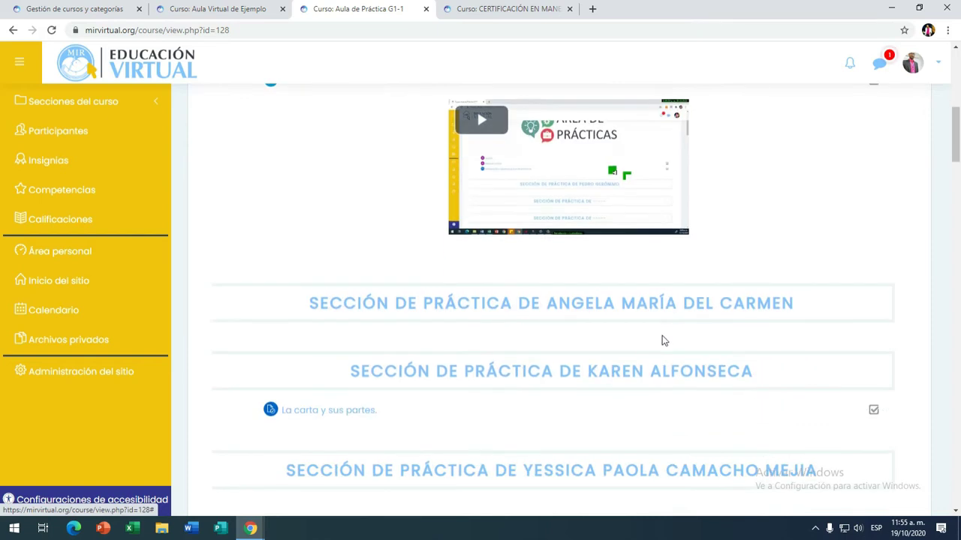
scroll(669, 248, down, 1)
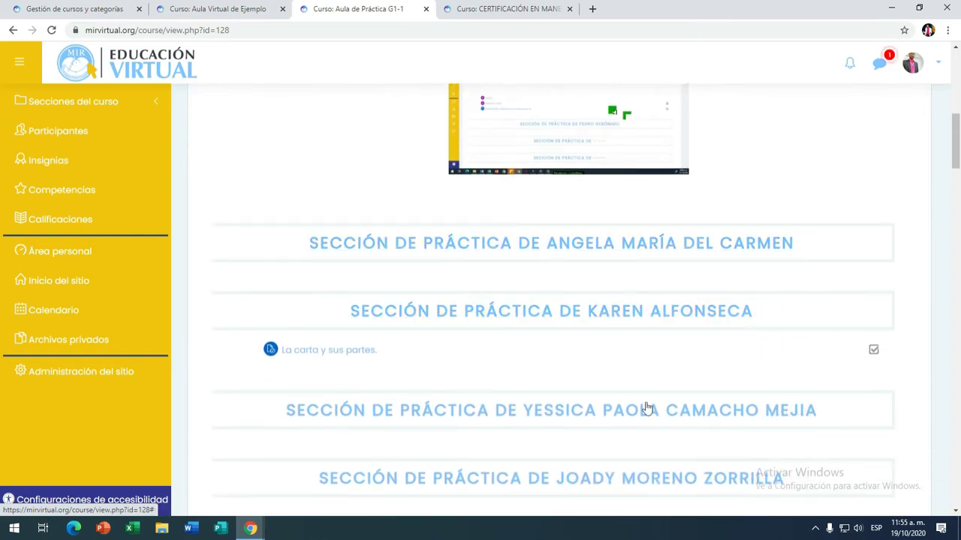
scroll(713, 315, up, 10)
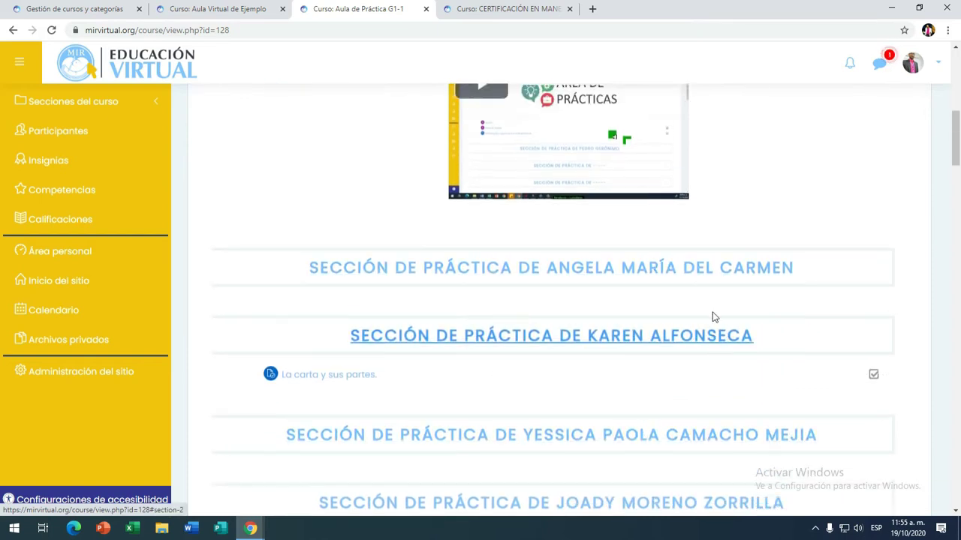
Step: Choose Activar edición from the gear menu and scroll through the now-editable practice sections
click(906, 124)
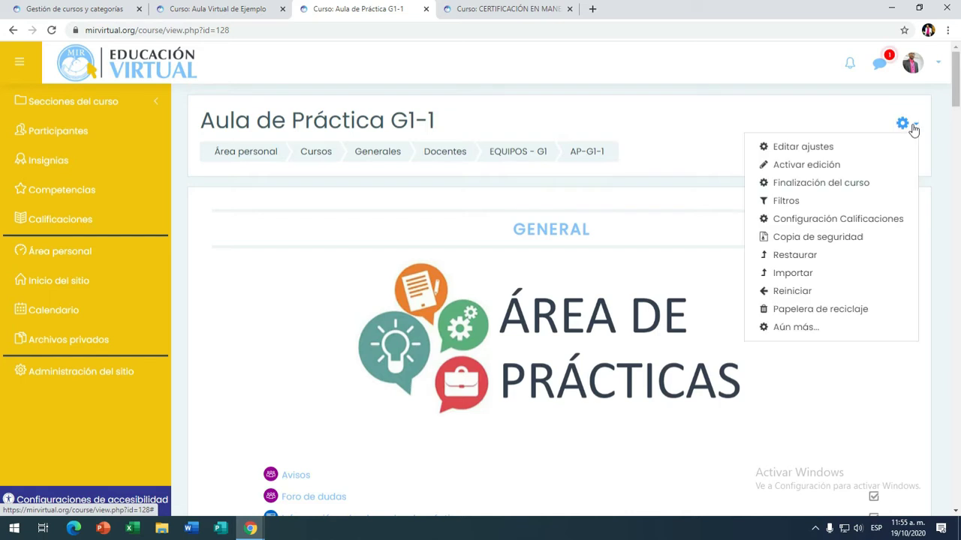
click(809, 165)
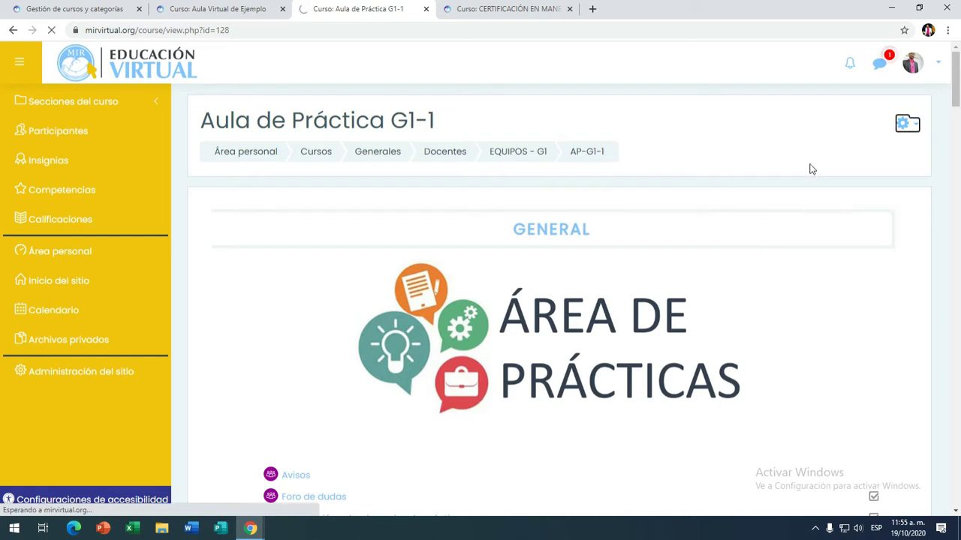
scroll(883, 212, down, 2)
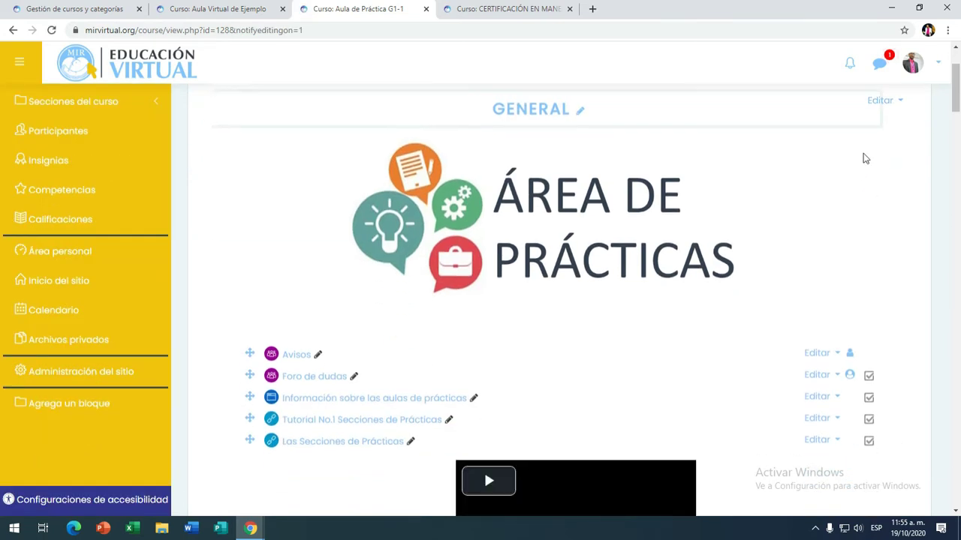
scroll(856, 290, down, 6)
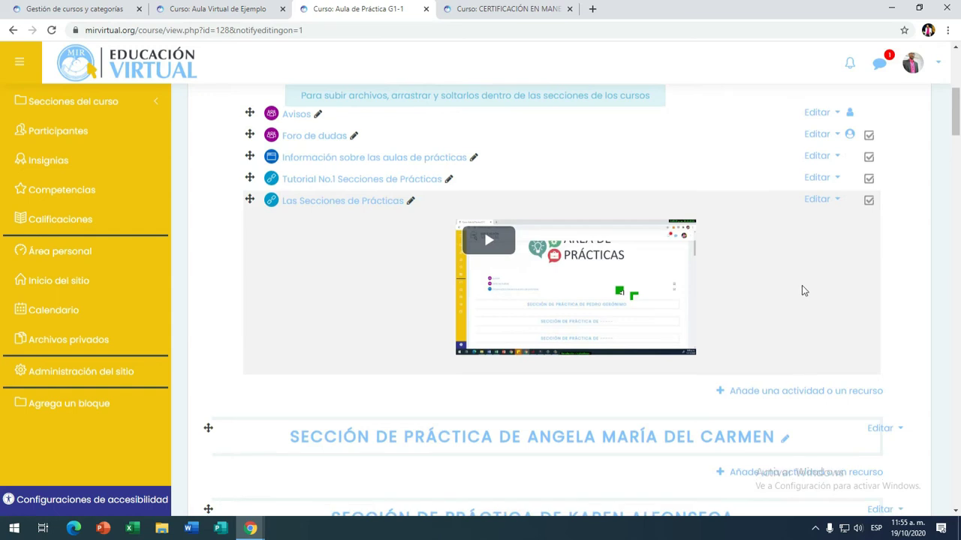
scroll(765, 291, down, 4)
scroll(750, 274, down, 3)
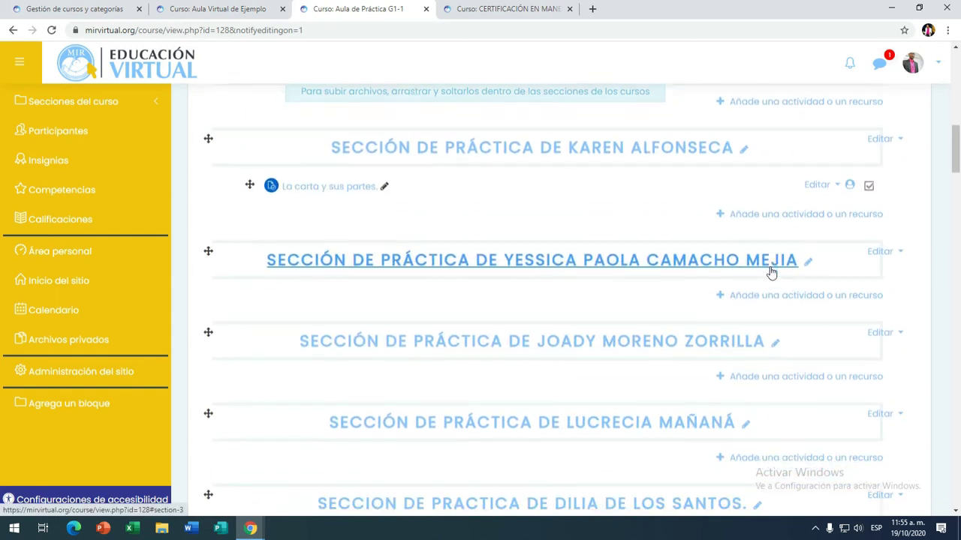
scroll(869, 263, down, 1)
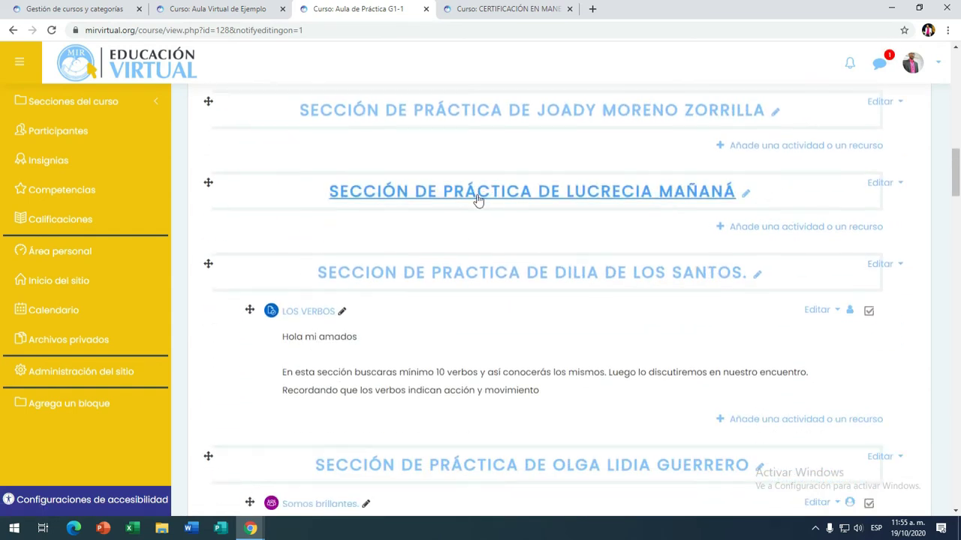
scroll(525, 233, down, 4)
scroll(564, 259, down, 13)
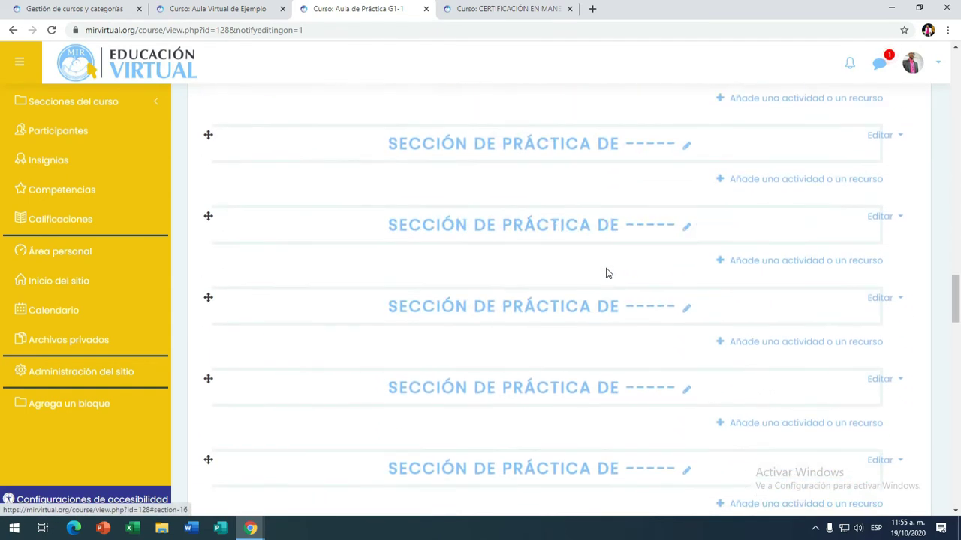
scroll(643, 258, up, 1)
Step: Rename the blank practice section, replacing its trailing dashes with the participant's full name
click(686, 342)
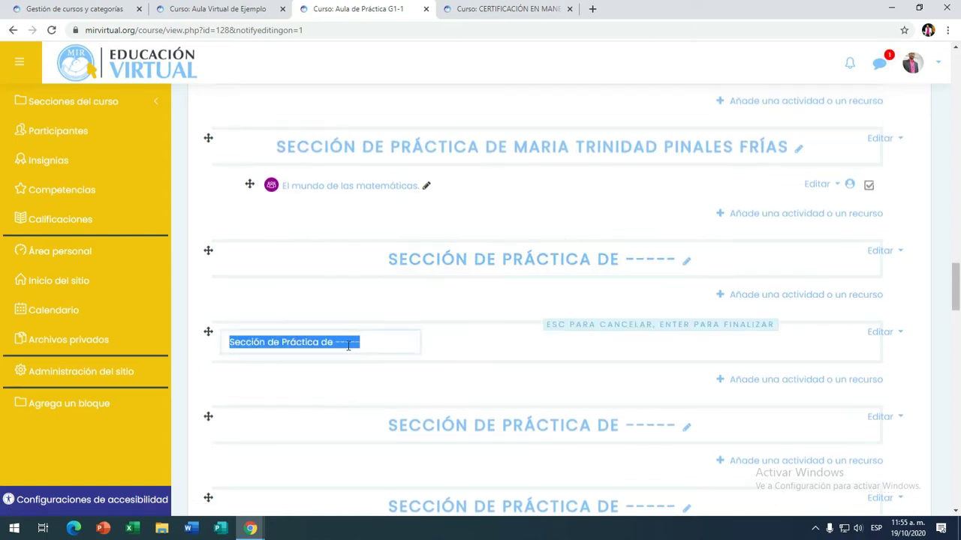
click(335, 342)
drag(335, 342, 371, 343)
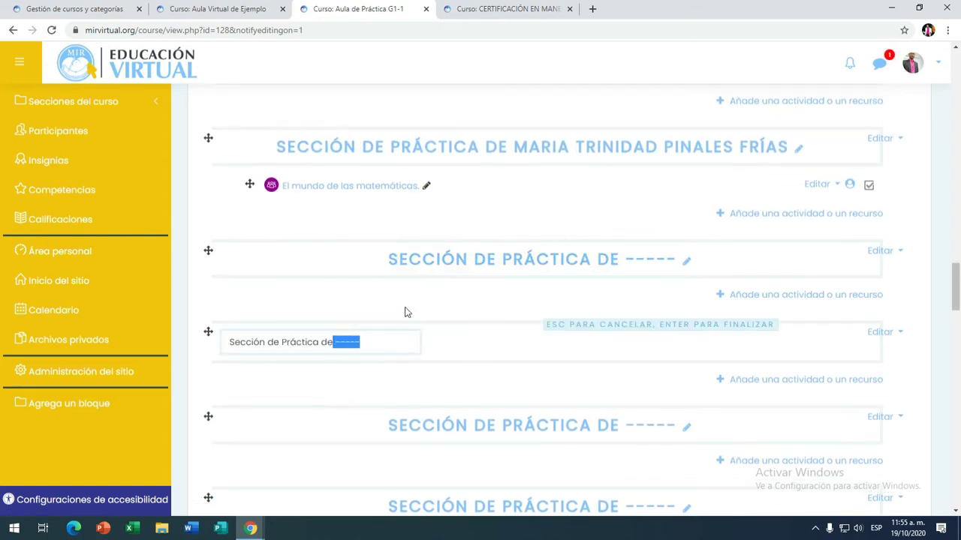
key(BackSpace)
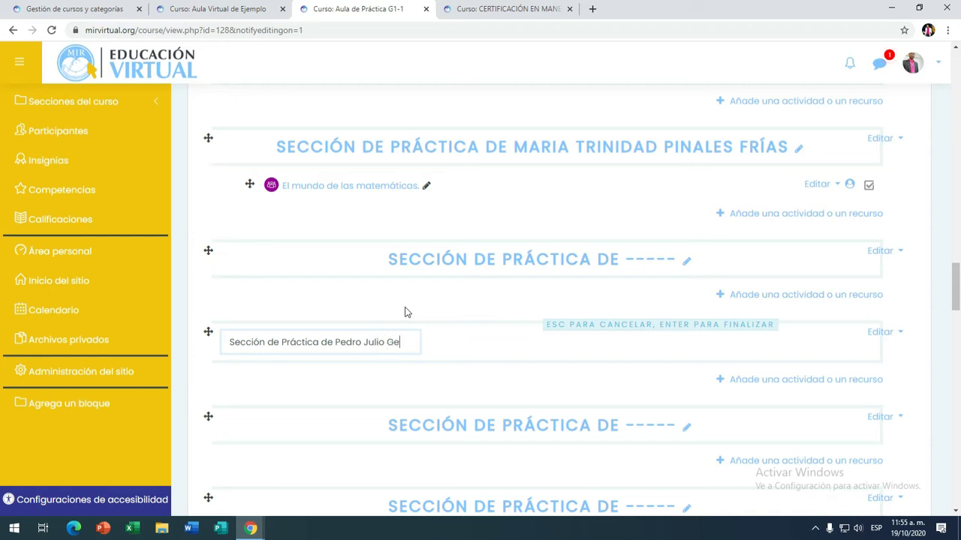
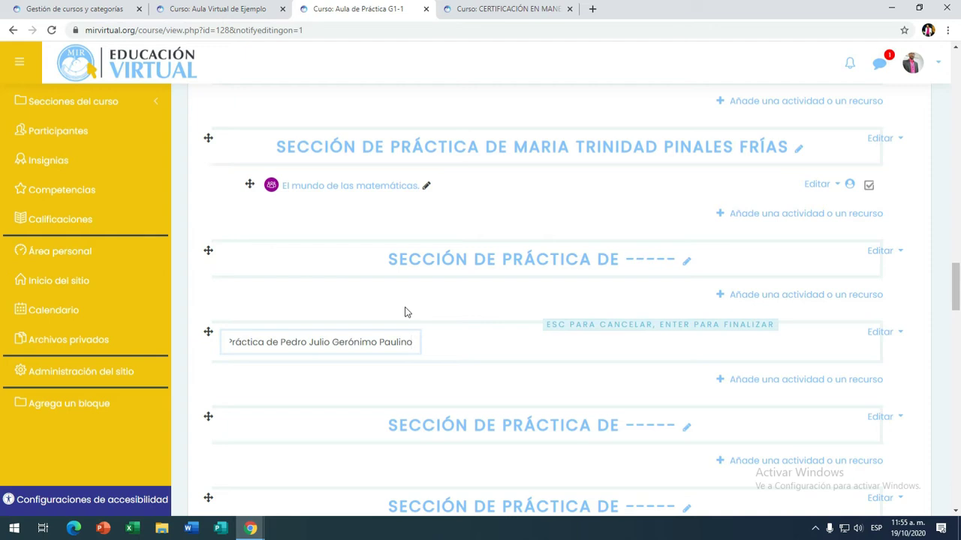
key(Return)
scroll(608, 210, down, 2)
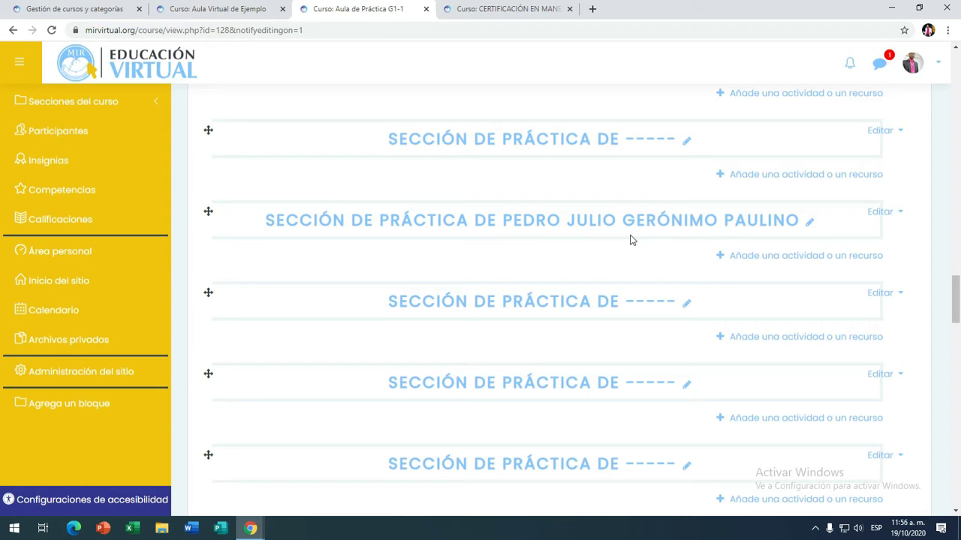
click(506, 9)
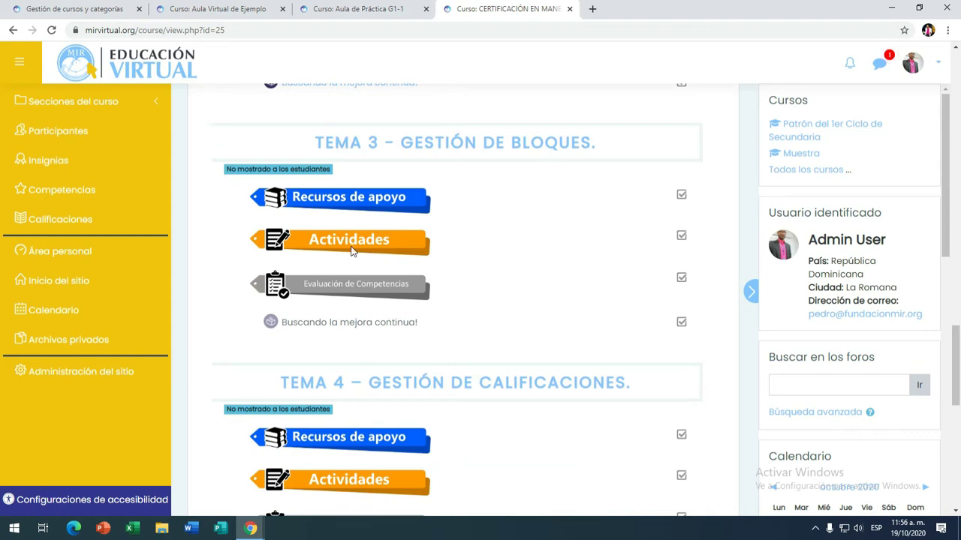
click(360, 11)
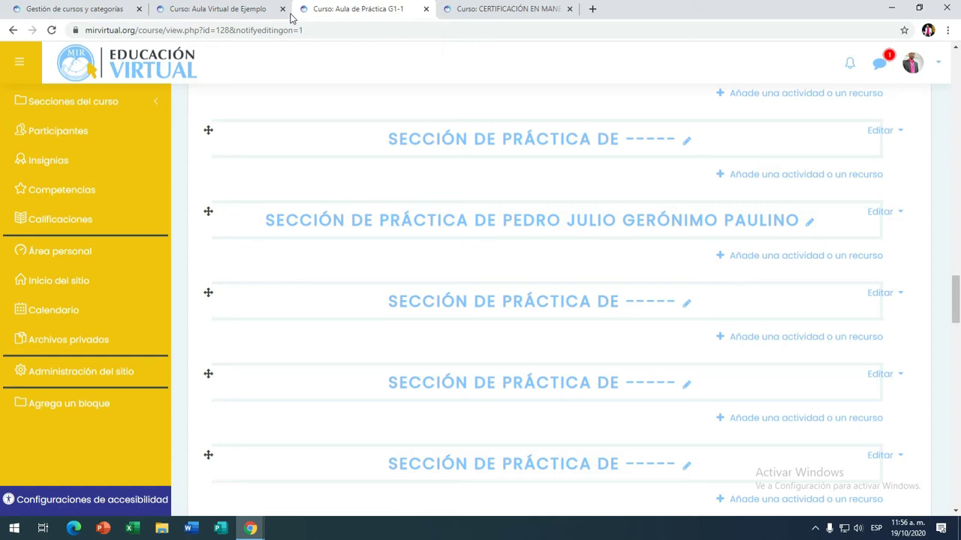
click(236, 10)
scroll(454, 365, down, 10)
scroll(457, 358, down, 4)
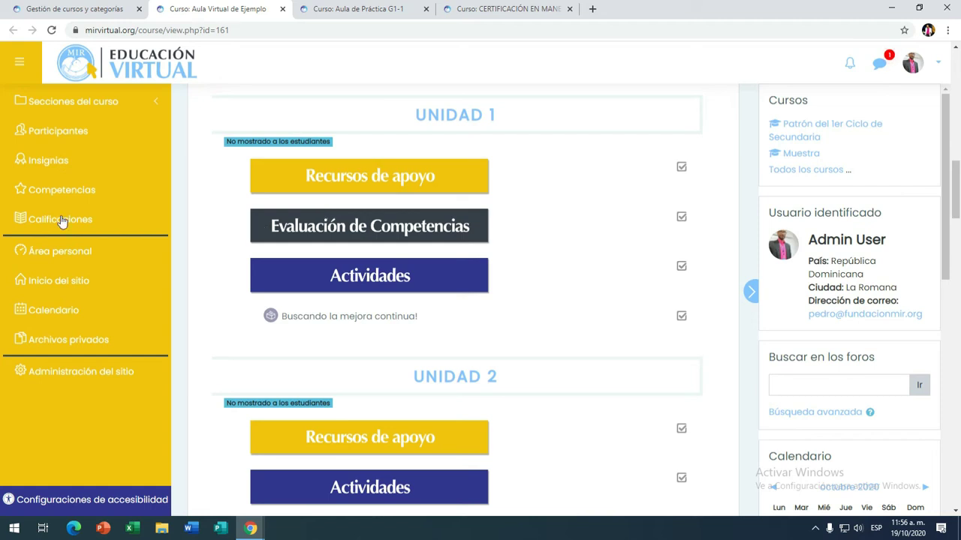
scroll(294, 330, down, 5)
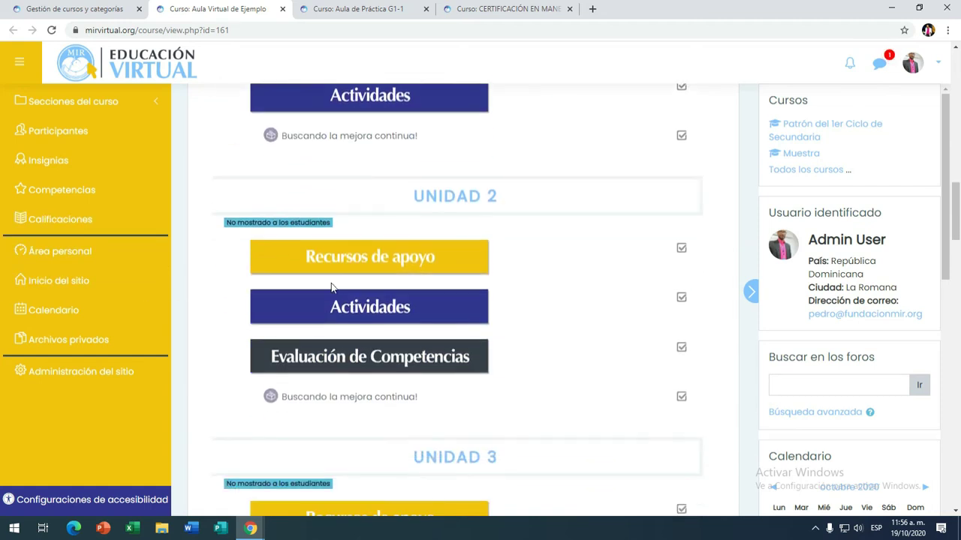
scroll(288, 341, down, 1)
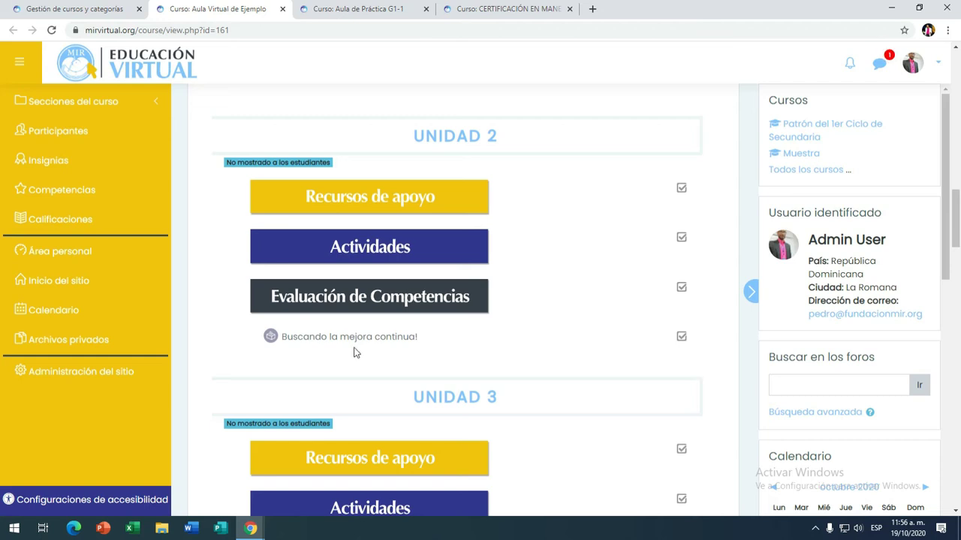
scroll(383, 340, up, 3)
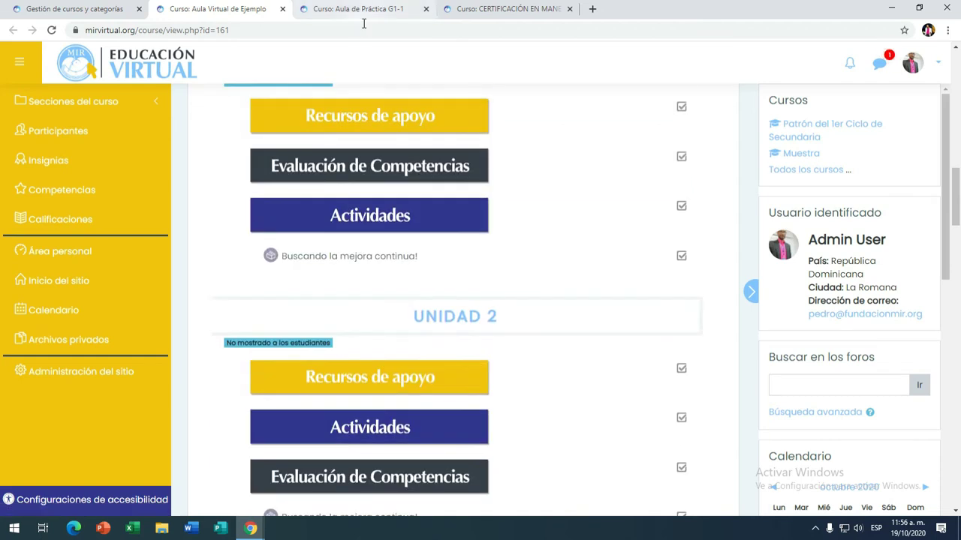
click(374, 11)
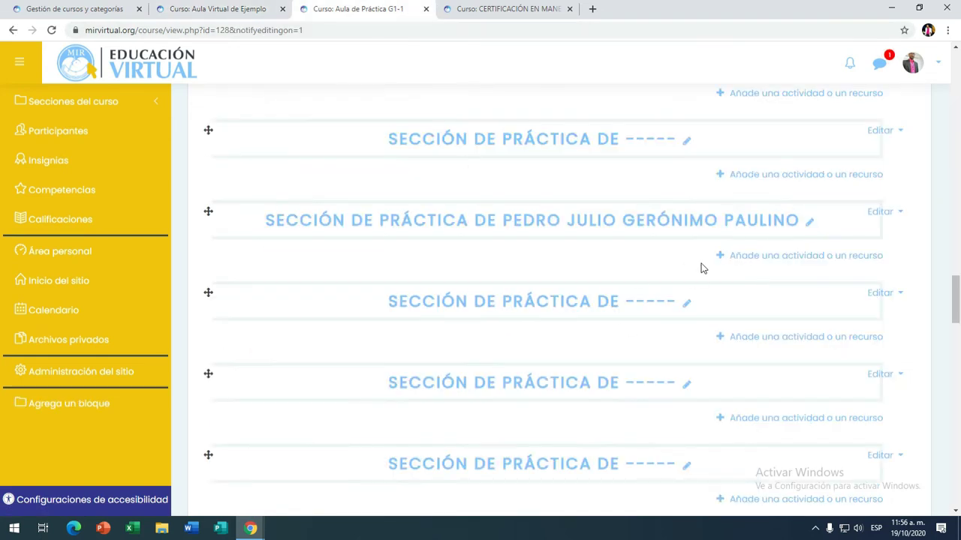
Step: From 'Añade una actividad o un recurso' under the renamed section, pick Foro and click Agregar
click(809, 261)
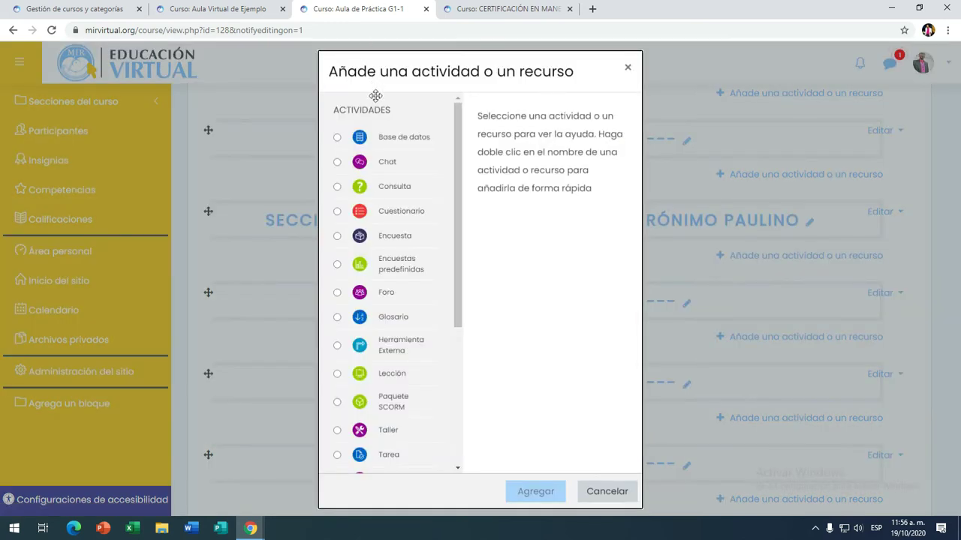
drag(459, 173, 474, 135)
drag(457, 228, 458, 255)
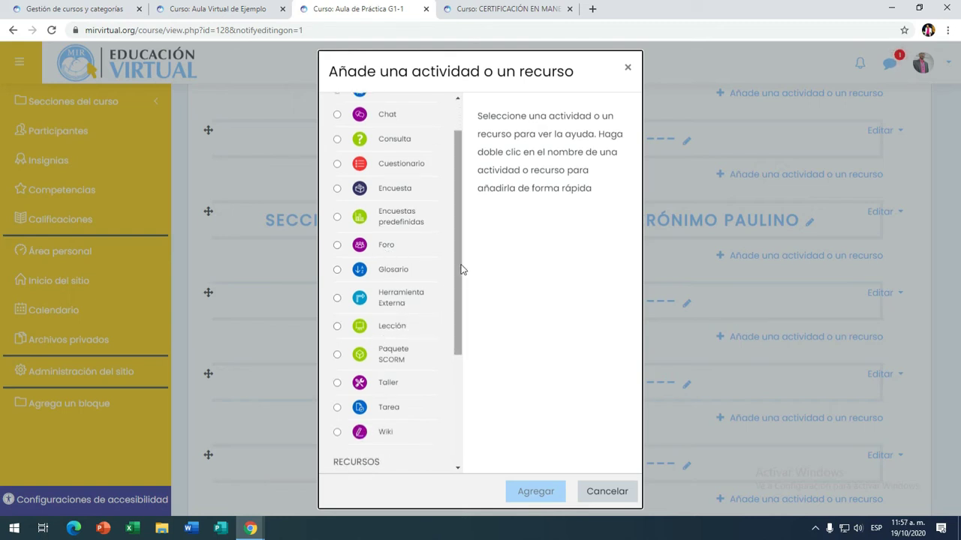
drag(459, 269, 453, 337)
drag(456, 292, 461, 222)
click(338, 241)
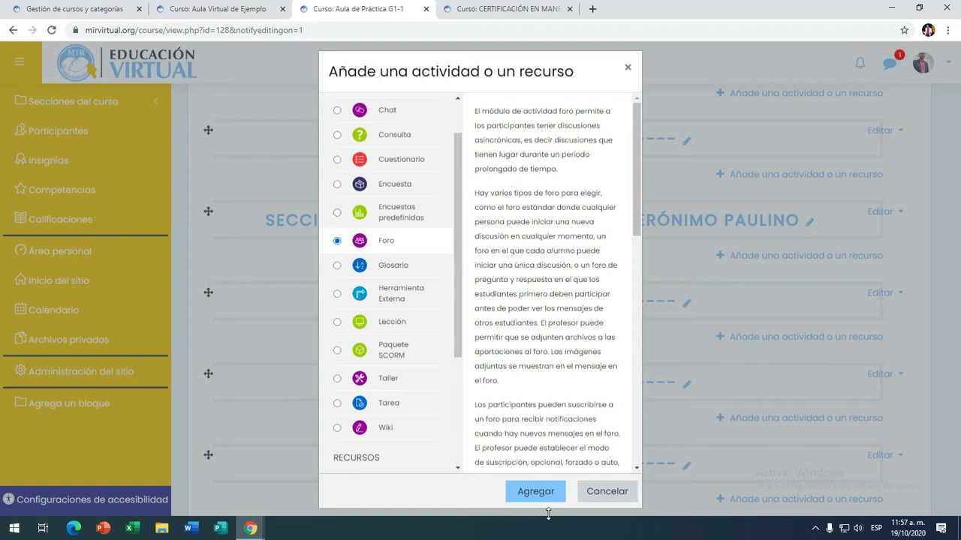
click(535, 491)
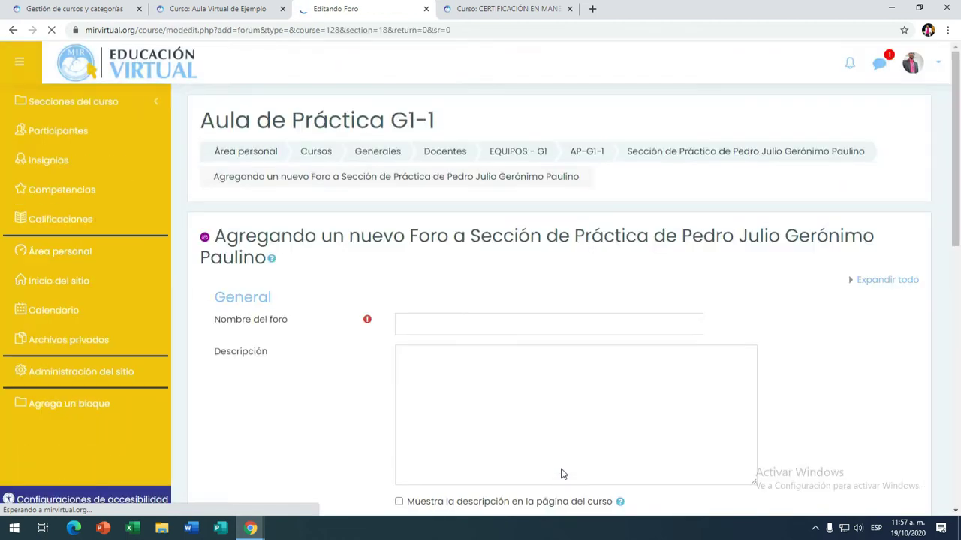
Step: Enter 'Foro de la Unidad I' as the forum name
scroll(664, 285, down, 2)
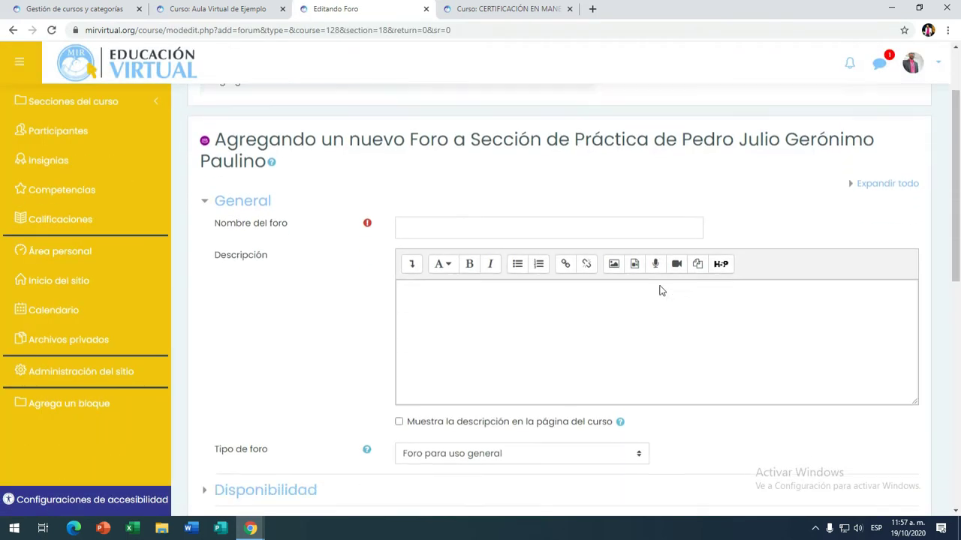
click(458, 205)
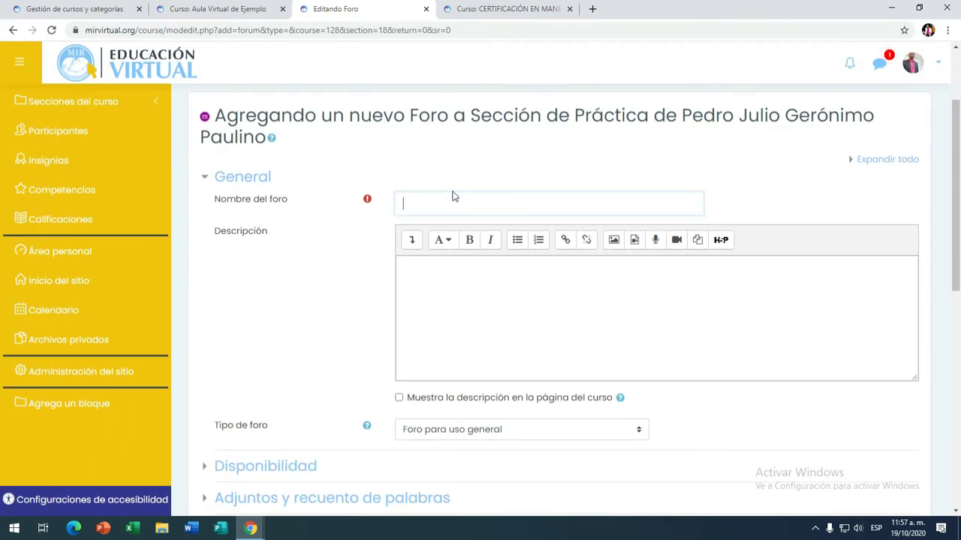
text(Foro de la Unidad I)
Step: Begin the description with 'Saludos estudiantes,' and 'Después de analizar', fixing the accent via spellcheck
scroll(400, 344, down, 1)
click(420, 240)
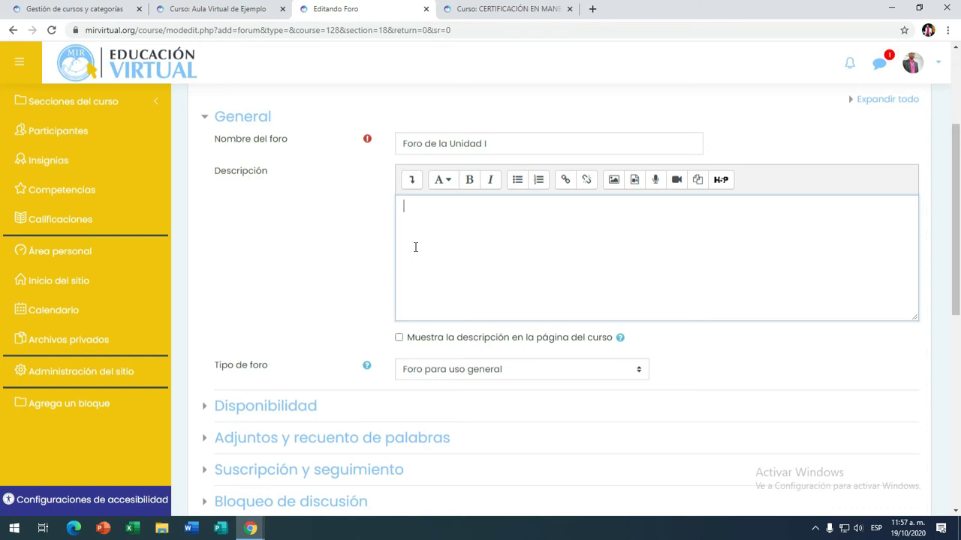
text(Saludos estudiantes,)
key(Return)
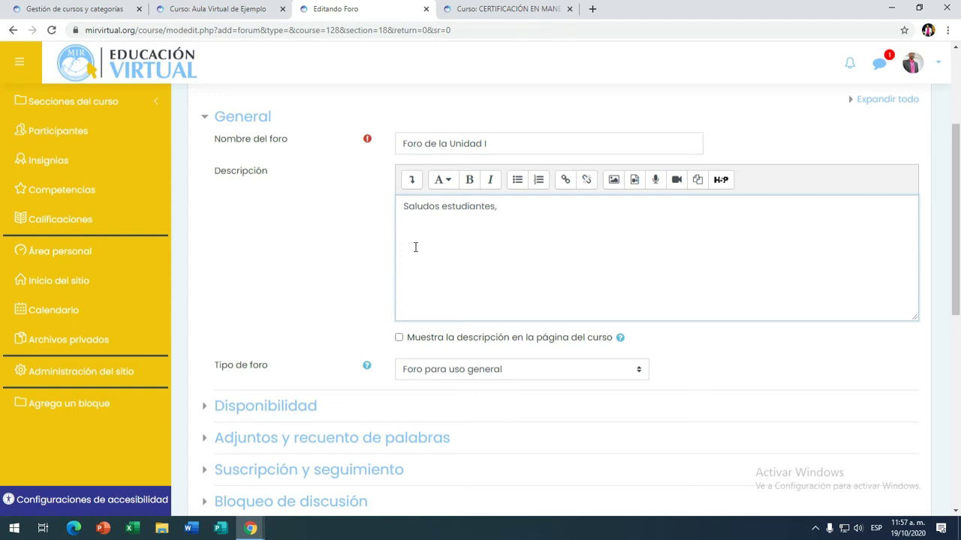
text(Despues de analizar)
right_click(438, 229)
click(459, 239)
Step: Continue the description about the unit I material and other information sources, correcting typos
text(elma)
key(BackSpace)
key(BackSpace)
text(material de la unidad I)
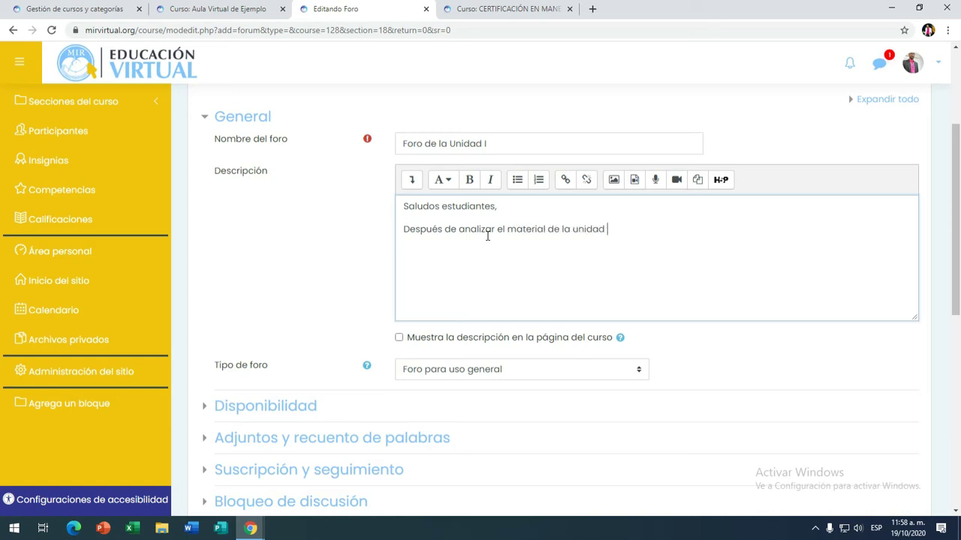
text(, y otras fuen)
key(BackSpace)
text(rtes de informaci´n)
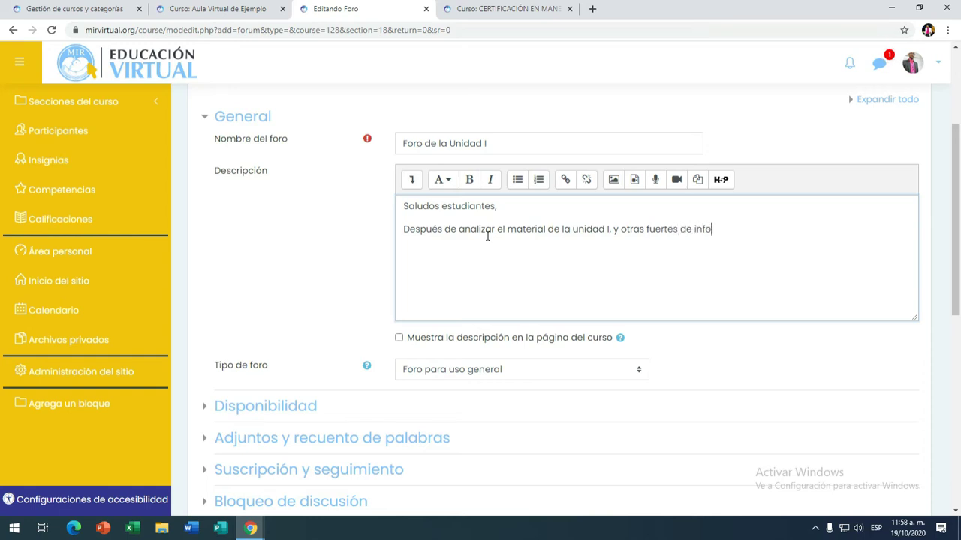
key(BackSpace)
text(ón, )
text(vamos )
text(agr)
key(BackSpace)
key(BackSpace)
key(BackSpace)
text(compartir )
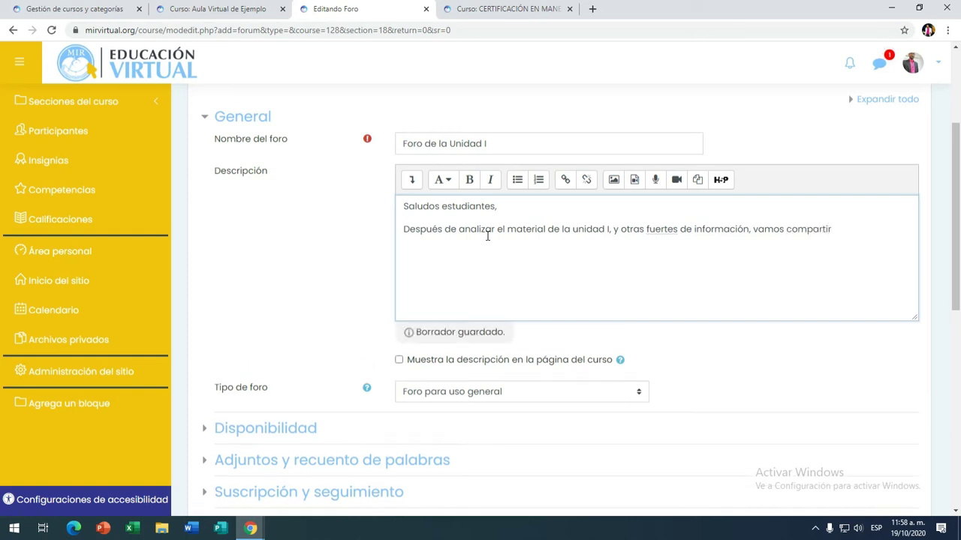
text(tu experiencia )
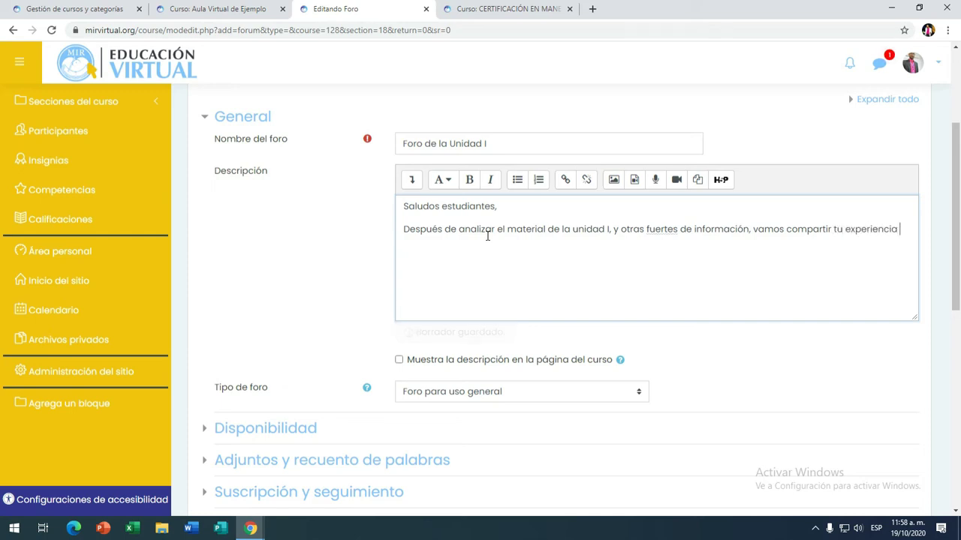
text(en eluso)
Step: Finish the sentence with 'el uso de la plataforma thatquiz.' and start 'Deben aporta...', fixing typos
key(BackSpace)
key(BackSpace)
key(BackSpace)
key(BackSpace)
key(BackSpace)
text(l uso de la plataforma thaq)
key(BackSpace)
text(zqui)
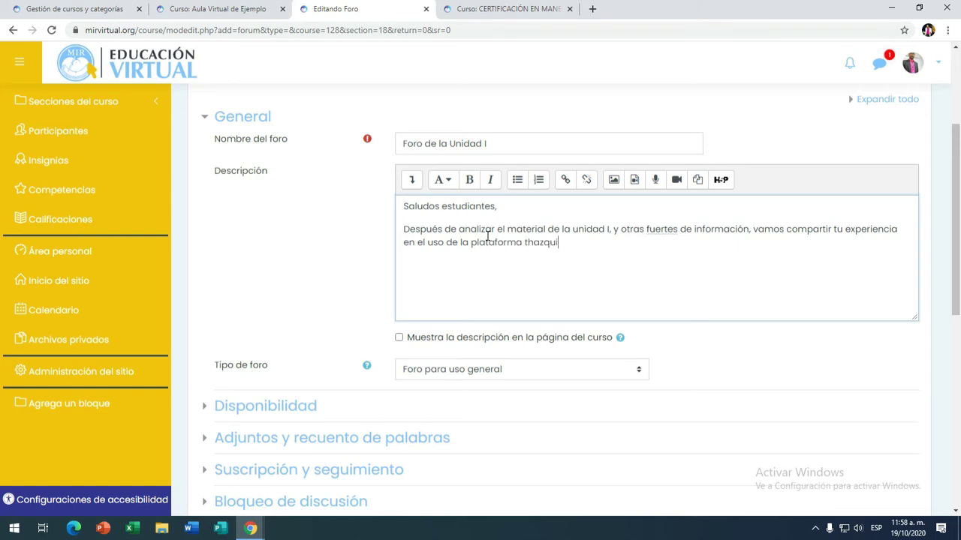
key(BackSpace)
key(BackSpace)
text(ui)
key(BackSpace)
key(BackSpace)
key(BackSpace)
key(BackSpace)
text(tquiz.)
text(.  Deben aporta)
key(BackSpace)
key(BackSpace)
key(BackSpace)
key(BackSpace)
key(BackSpace)
key(BackSpace)
key(BackSpace)
key(BackSpace)
key(BackSpace)
key(BackSpace)
key(BackSpace)
key(BackSpace)
key(BackSpace)
key(BackSpace)
Step: Add a closing paragraph 'Adelante!' to the description
key(Return)
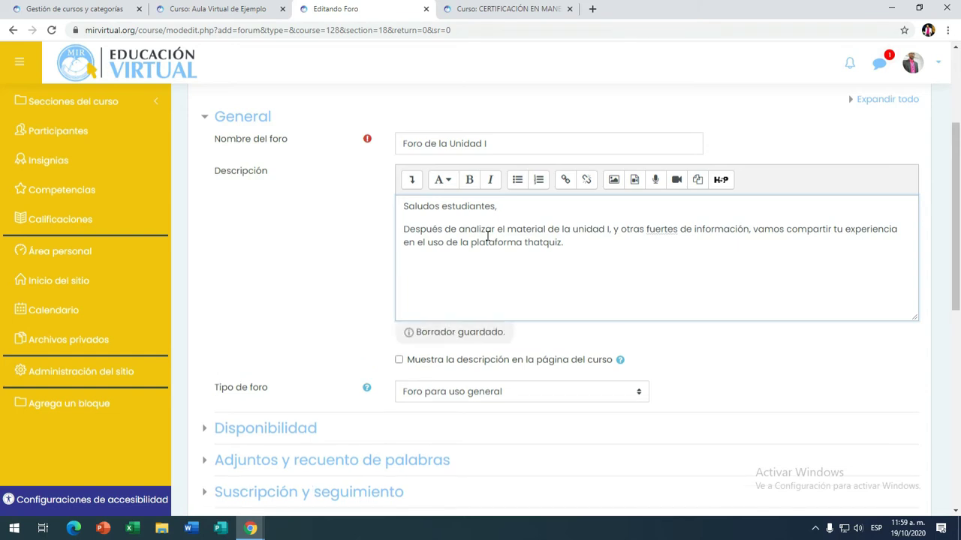
text(Adelante!)
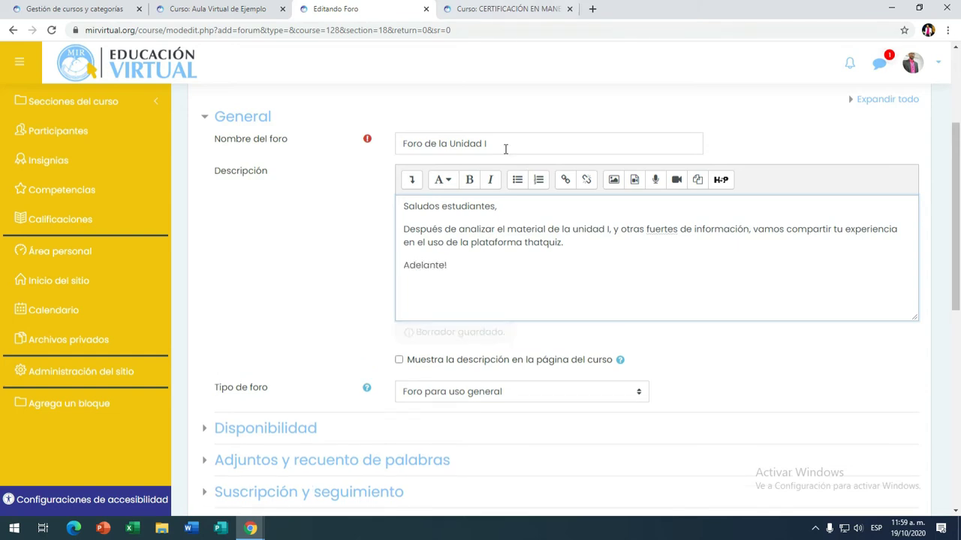
scroll(549, 322, down, 3)
scroll(462, 226, up, 5)
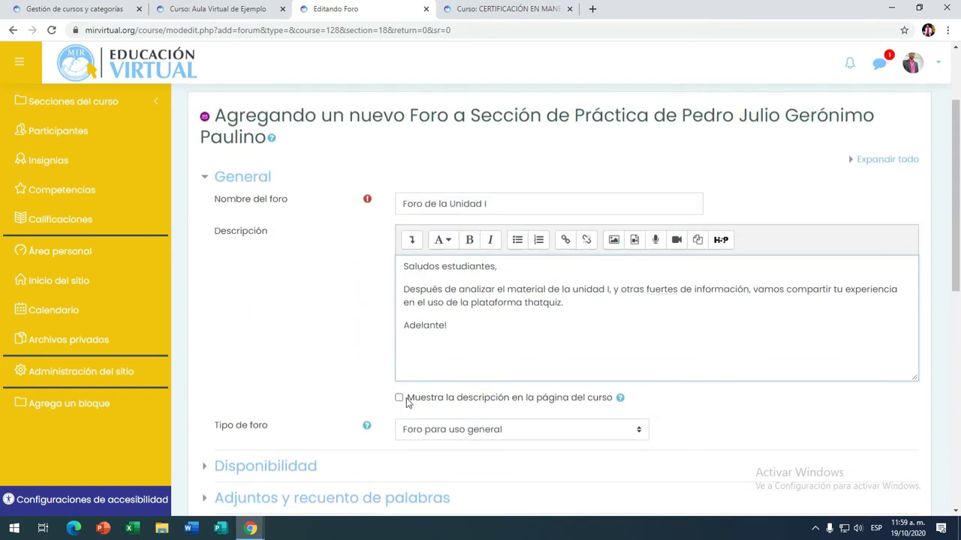
Step: Toggle the show-description-on-course-page option on and back off, then scroll toward Tipo de foro
click(400, 400)
click(399, 400)
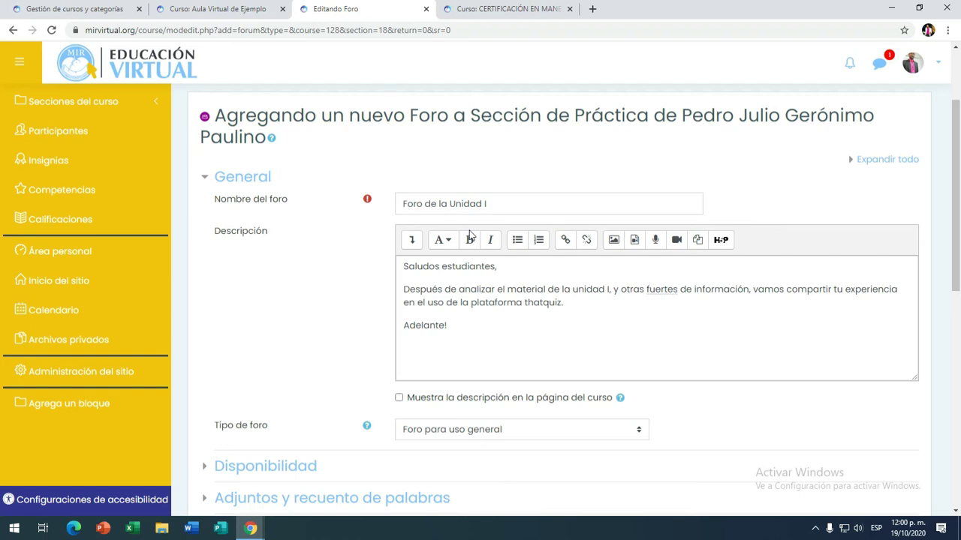
scroll(481, 285, down, 3)
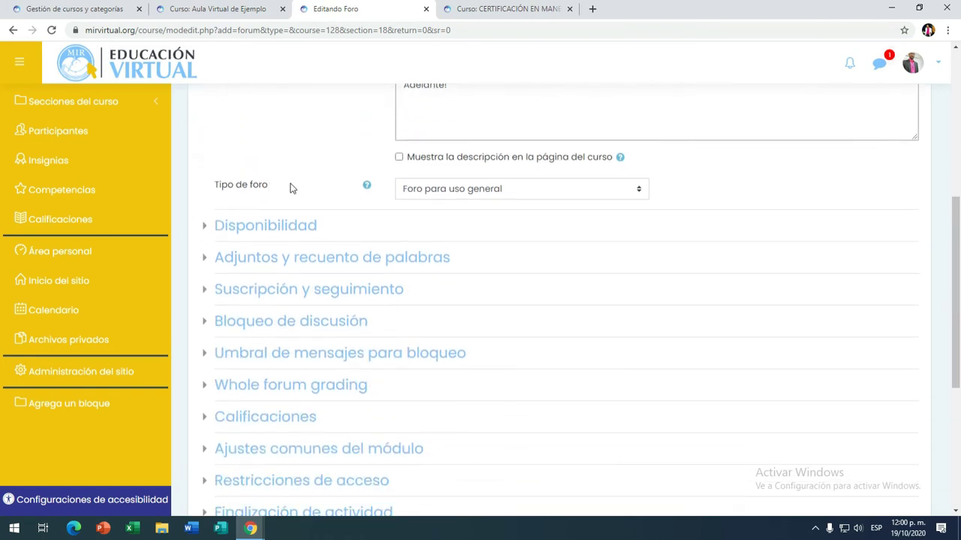
Step: Leave Tipo de foro as 'Foro para uso general' and expand the Disponibilidad section
click(638, 191)
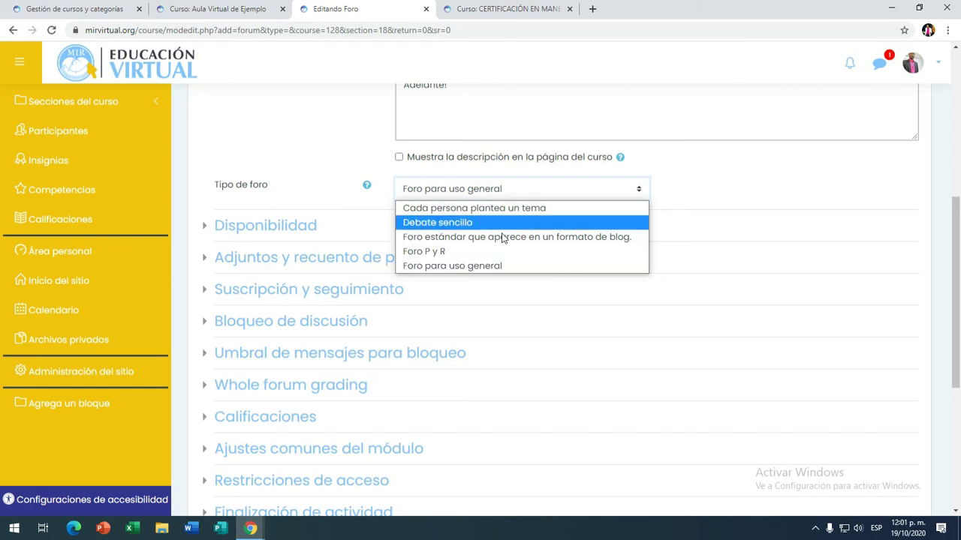
click(643, 301)
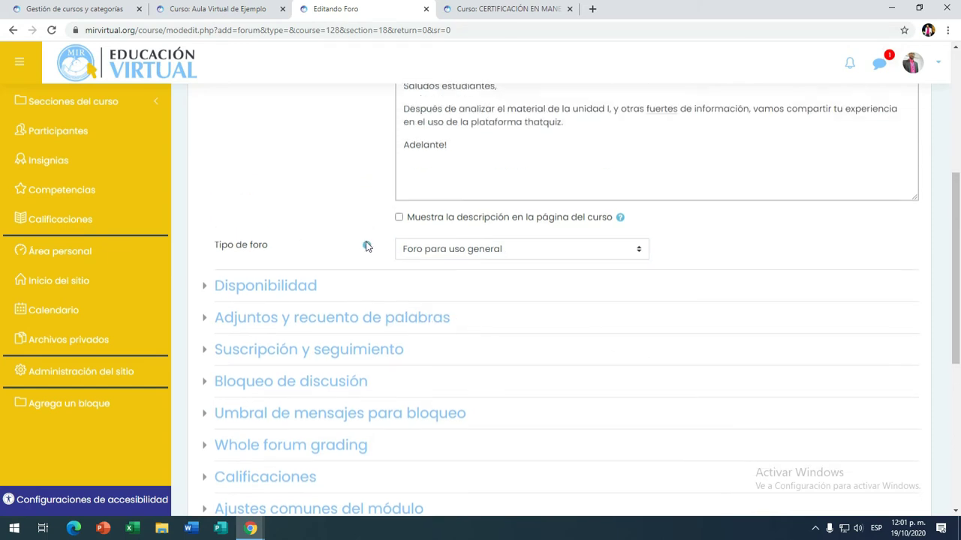
click(208, 228)
scroll(338, 226, down, 1)
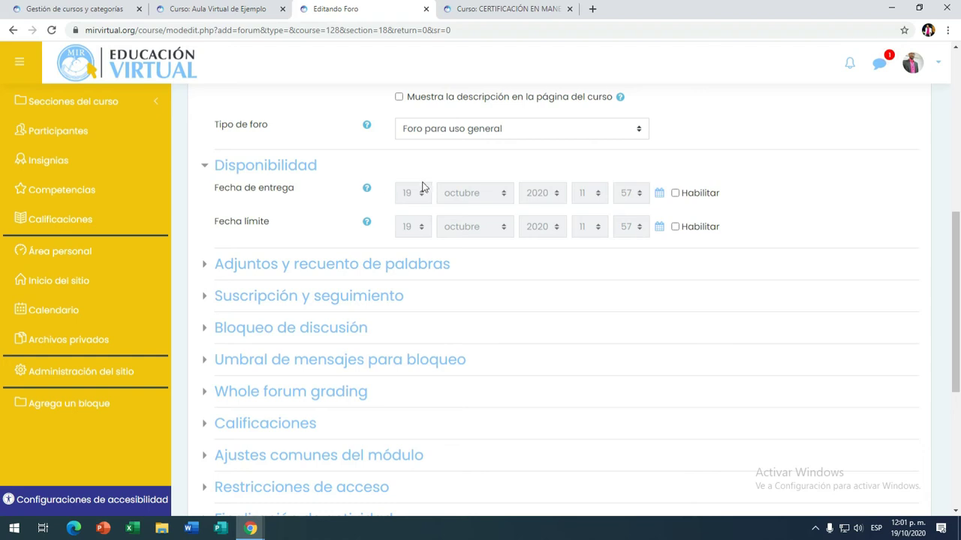
Step: Enable Fecha de entrega and Fecha límite, setting the cut-off day to 20 October 2020
click(675, 193)
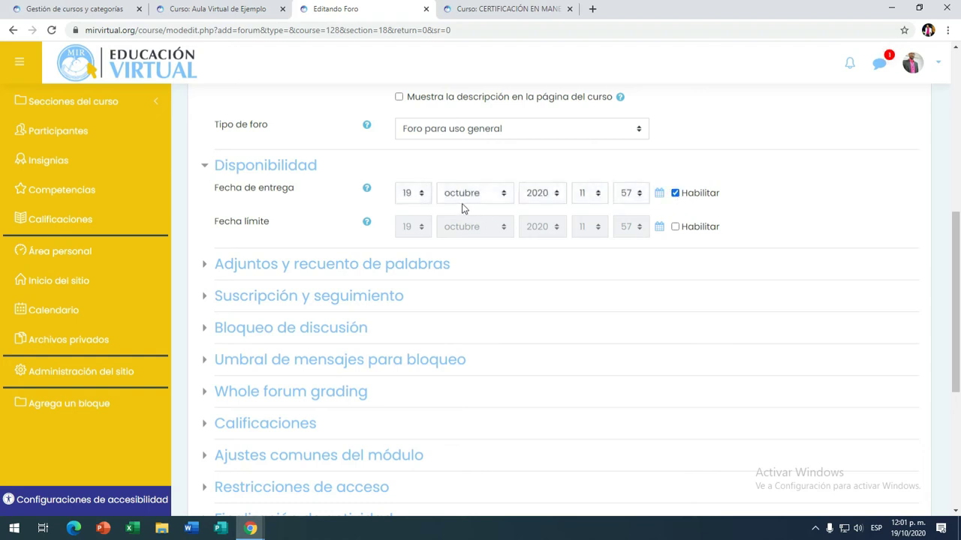
click(674, 227)
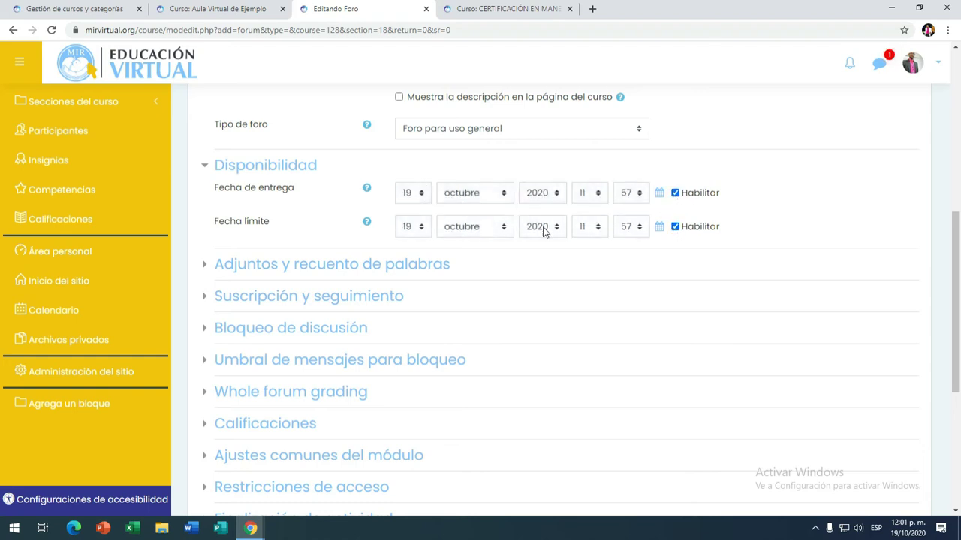
click(421, 228)
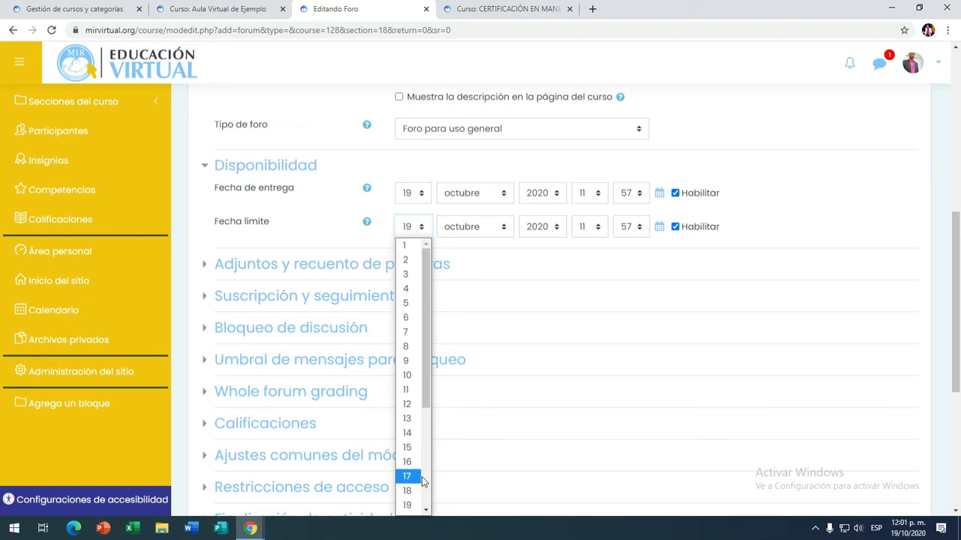
scroll(409, 491, down, 3)
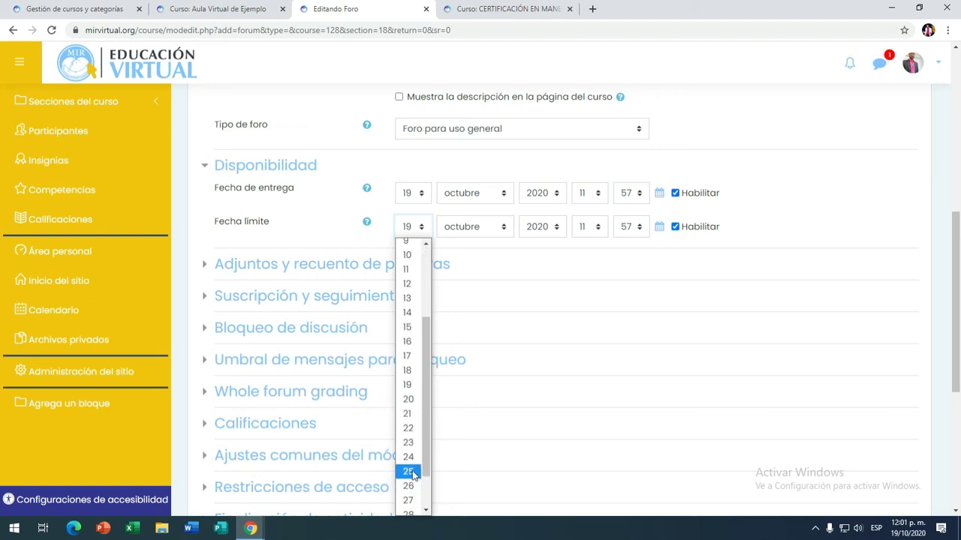
click(410, 400)
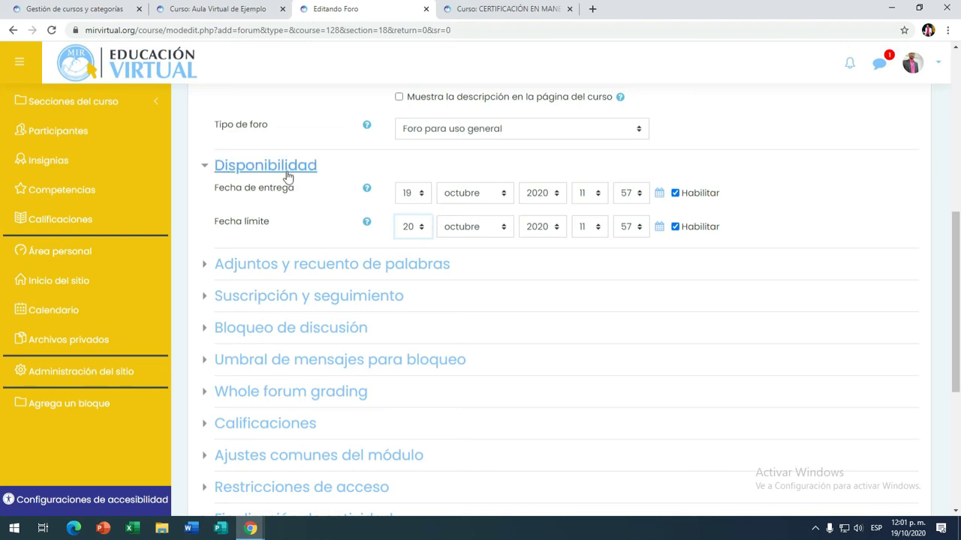
Step: Collapse Disponibilidad and expand the Adjuntos y recuento de palabras section
scroll(262, 184, down, 1)
scroll(240, 165, down, 1)
scroll(217, 132, up, 1)
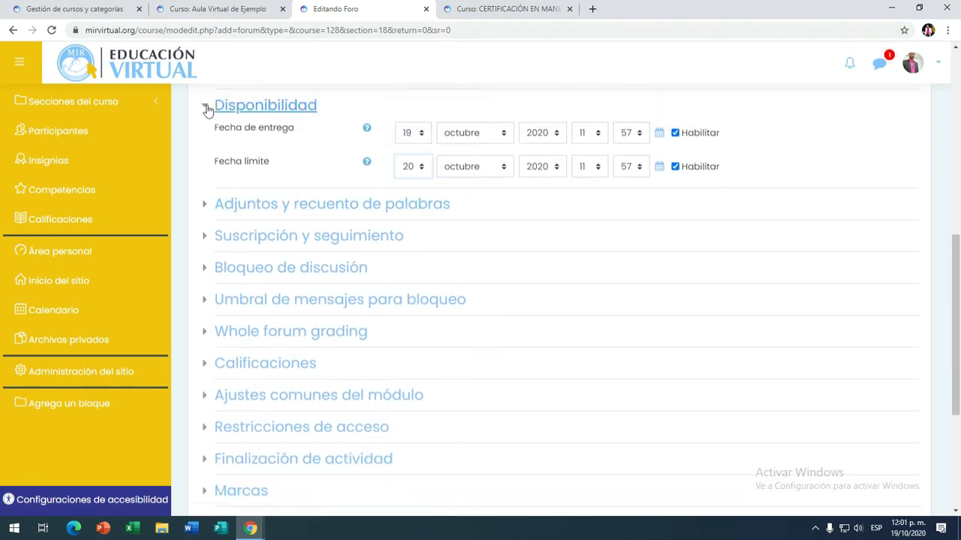
click(206, 105)
click(204, 138)
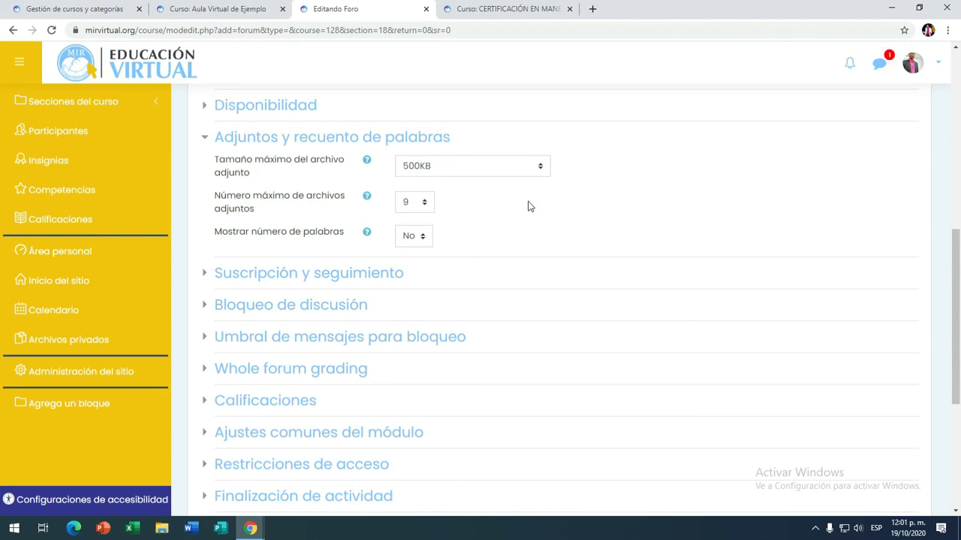
Step: Keep the 500KB size limit, set maximum attachments to 0, keep word count at No, then collapse the section
click(537, 168)
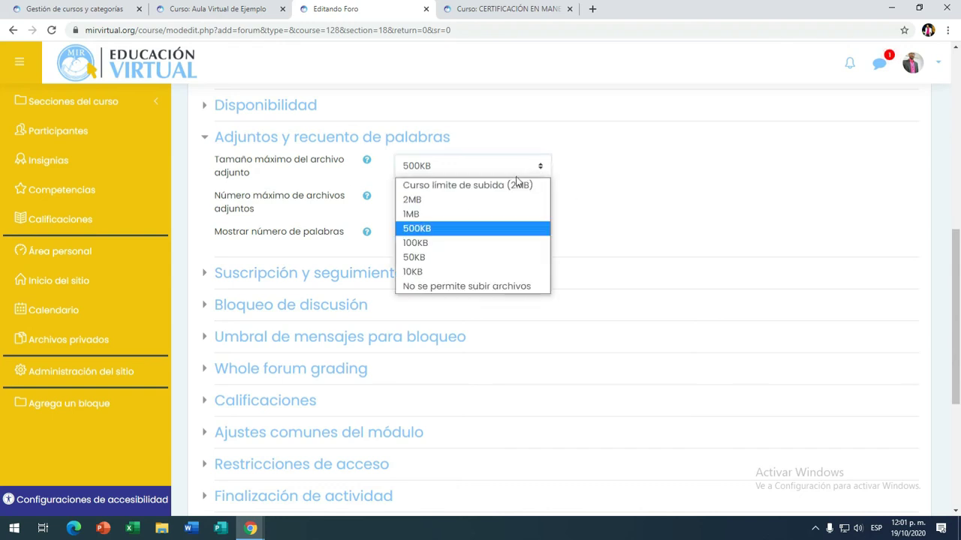
click(428, 234)
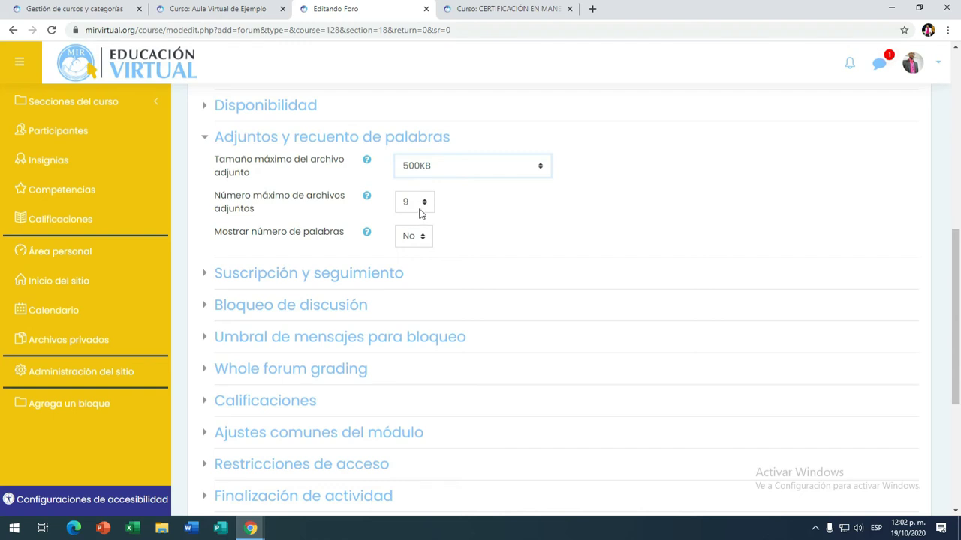
click(423, 210)
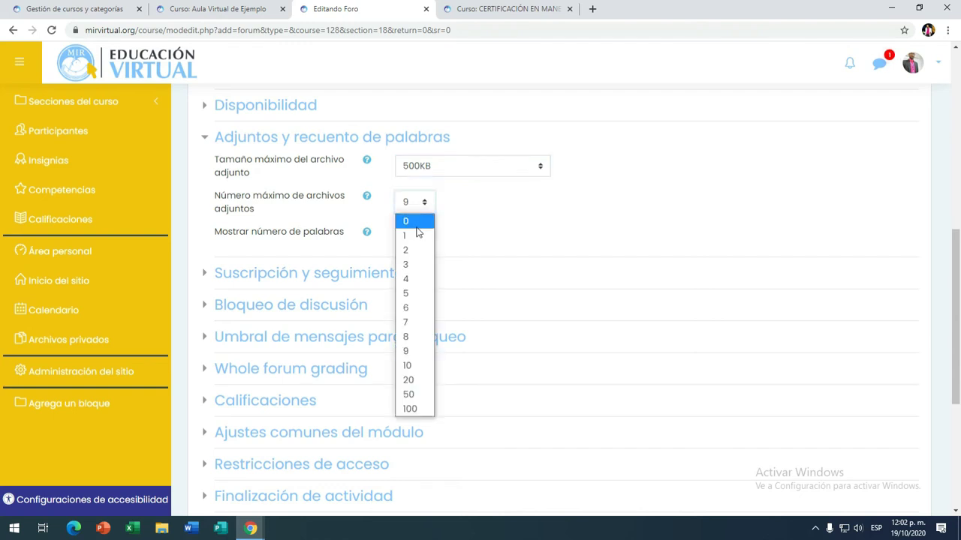
click(415, 226)
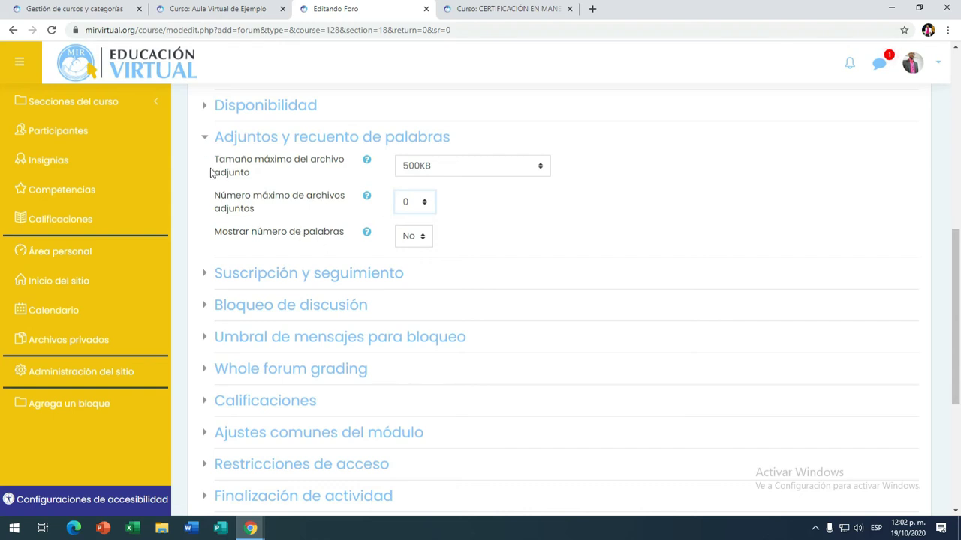
click(414, 238)
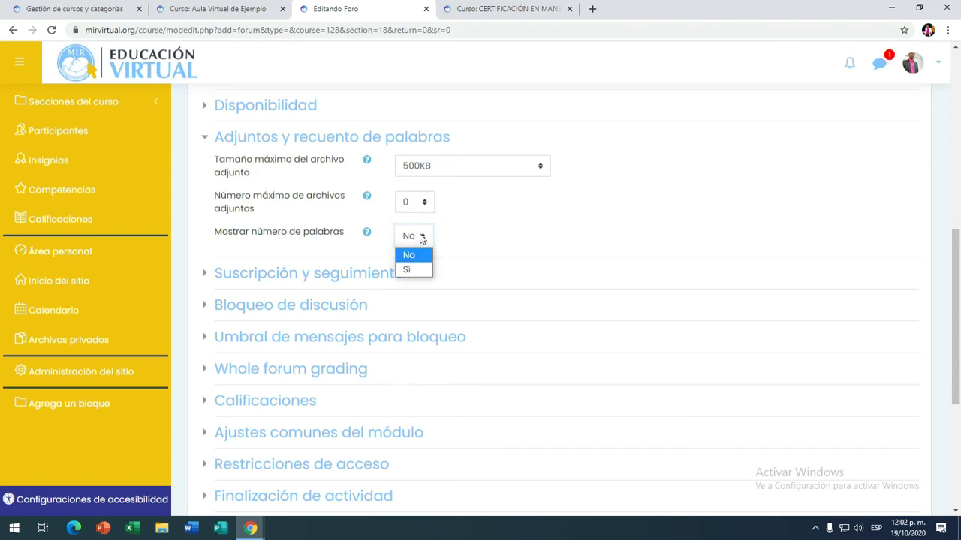
click(422, 238)
click(216, 147)
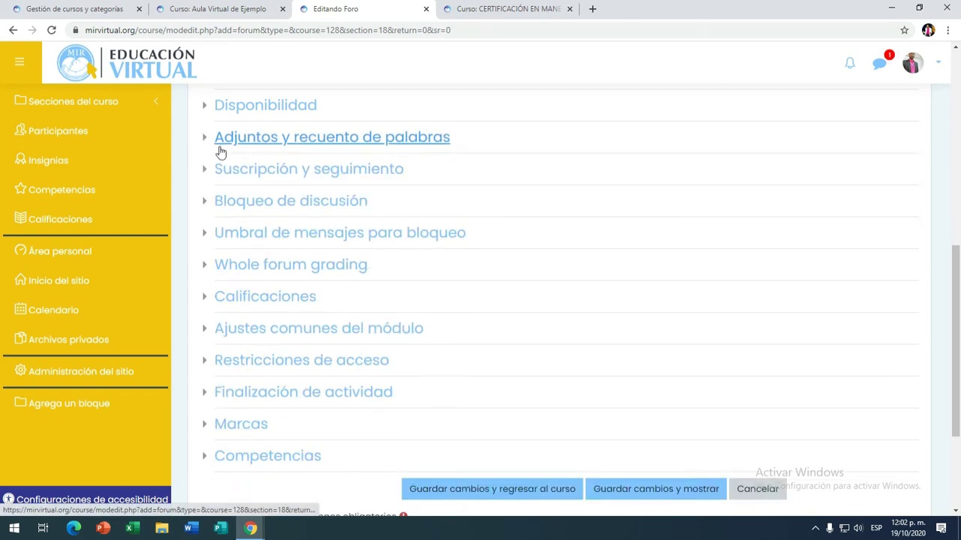
click(216, 169)
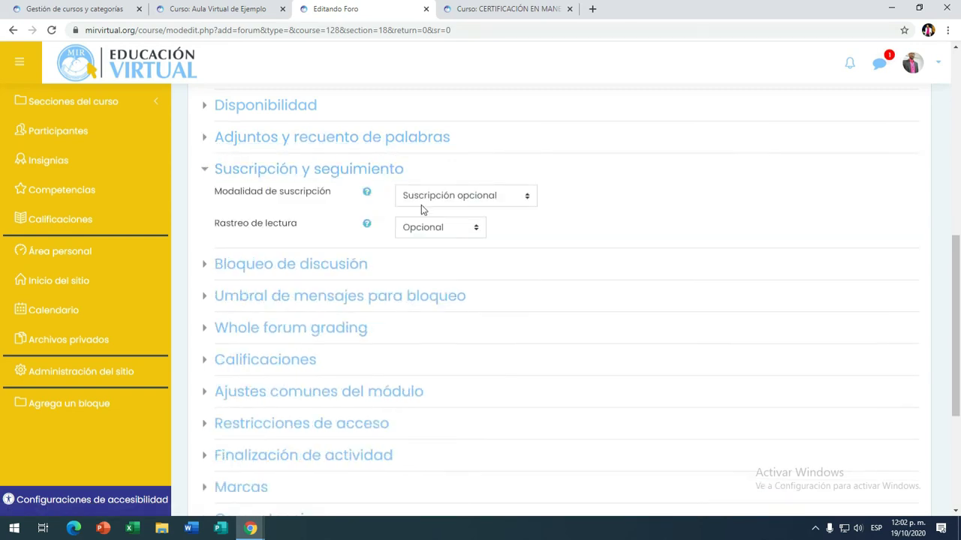
click(523, 197)
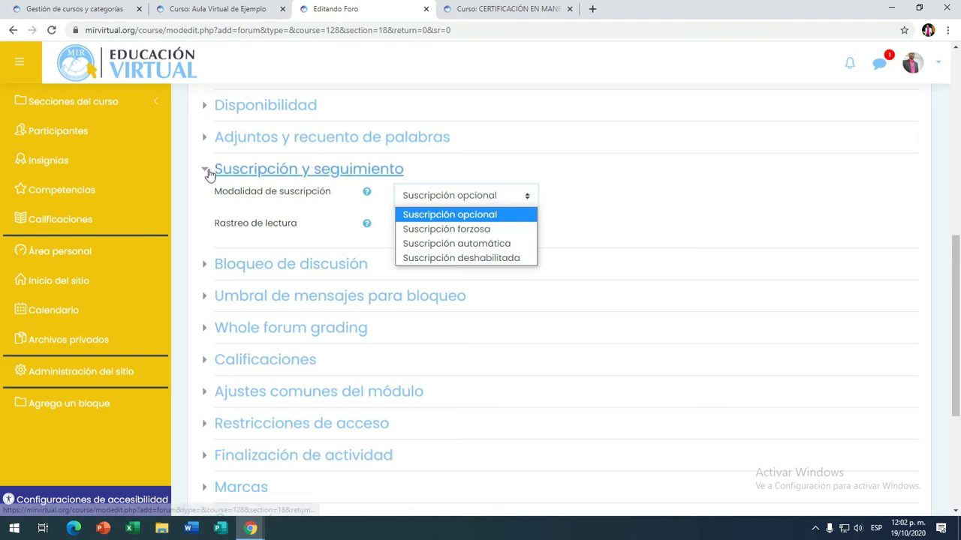
click(654, 219)
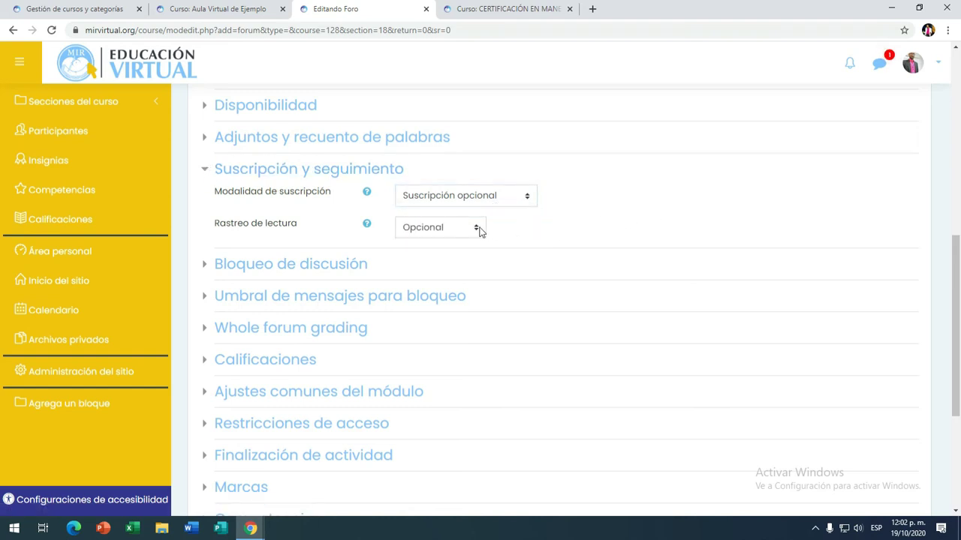
click(479, 231)
click(477, 231)
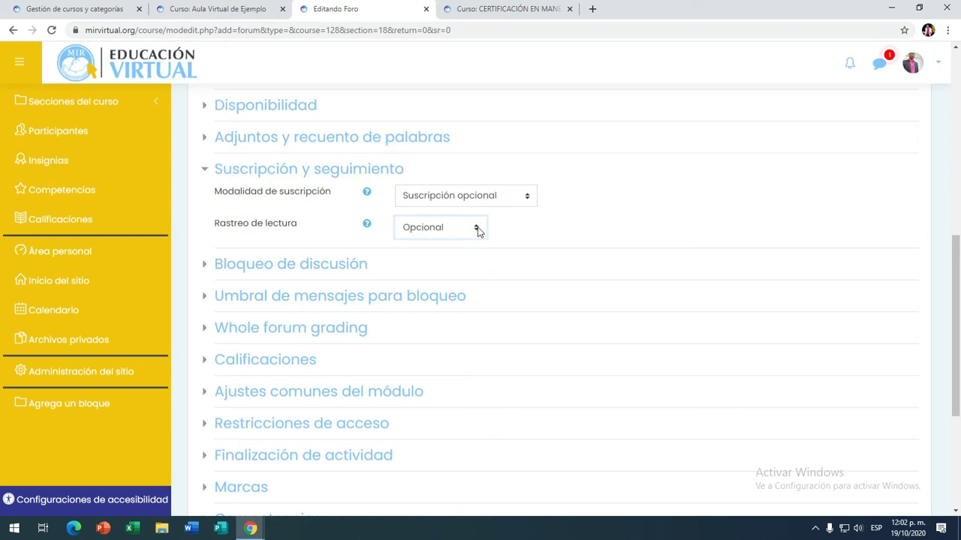
click(213, 171)
click(216, 198)
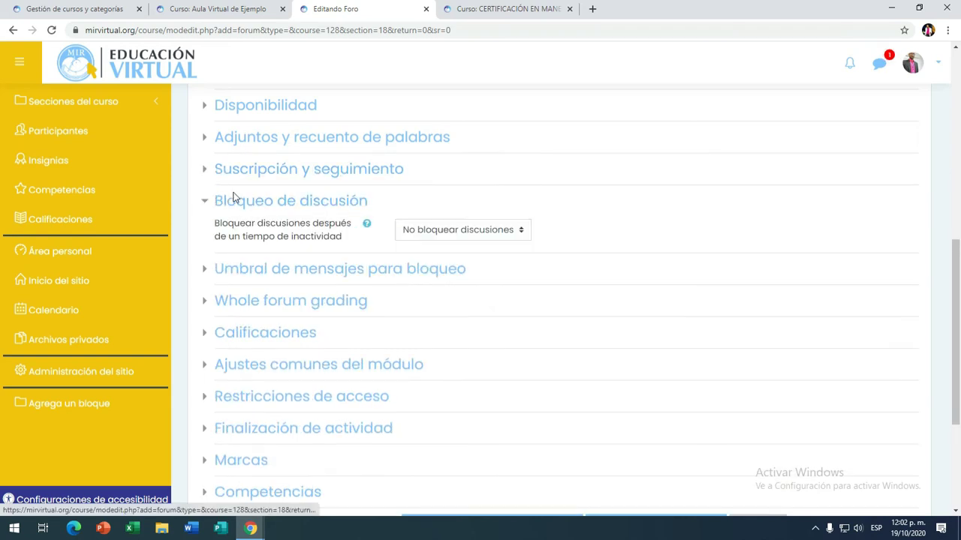
click(497, 230)
click(497, 232)
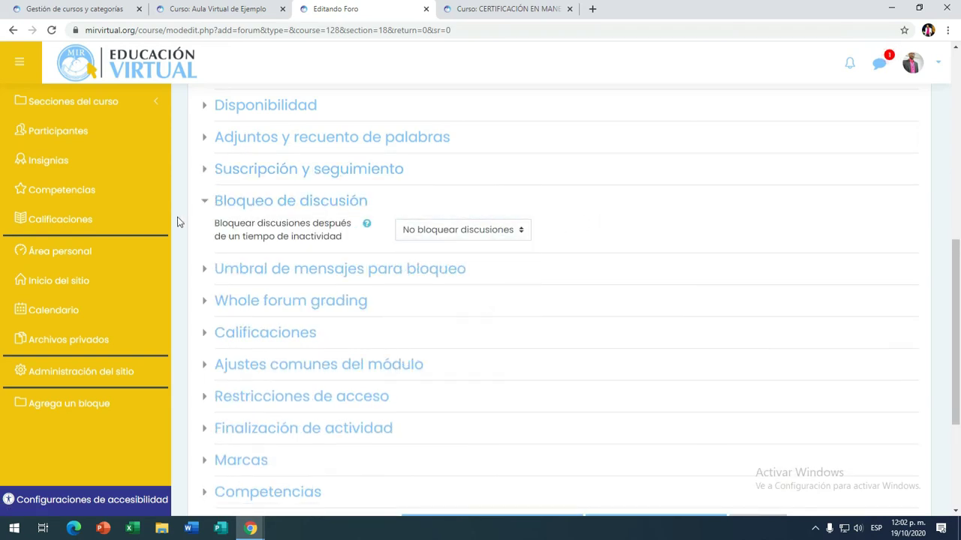
click(208, 203)
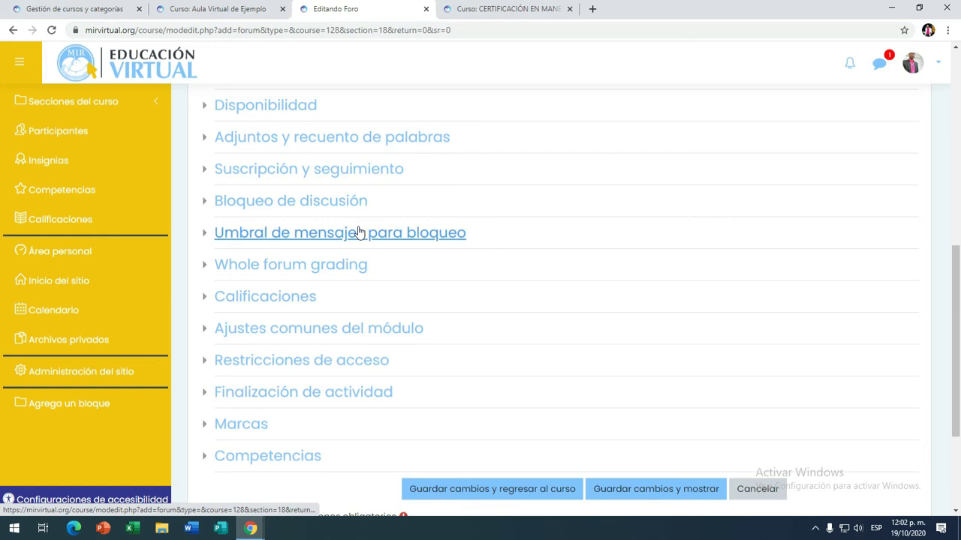
scroll(363, 231, down, 2)
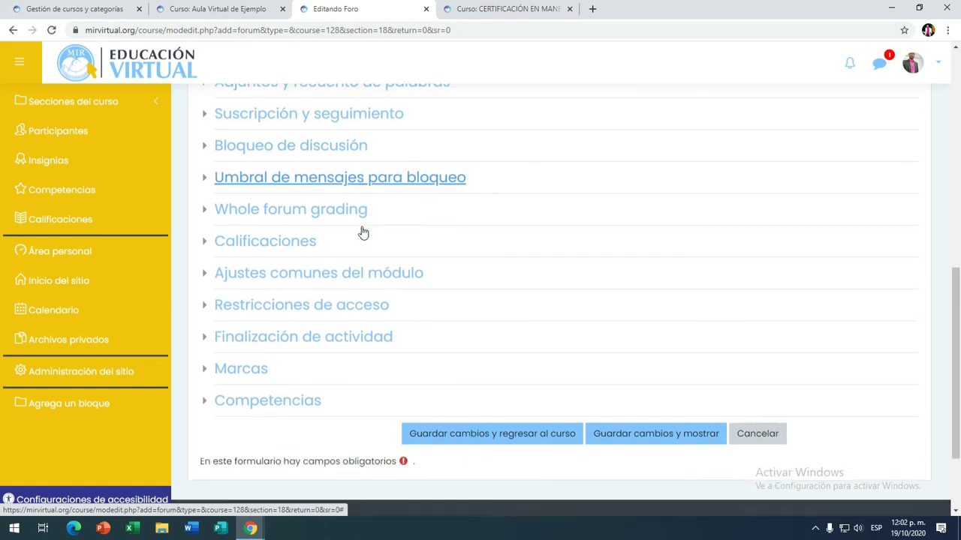
scroll(330, 202, up, 1)
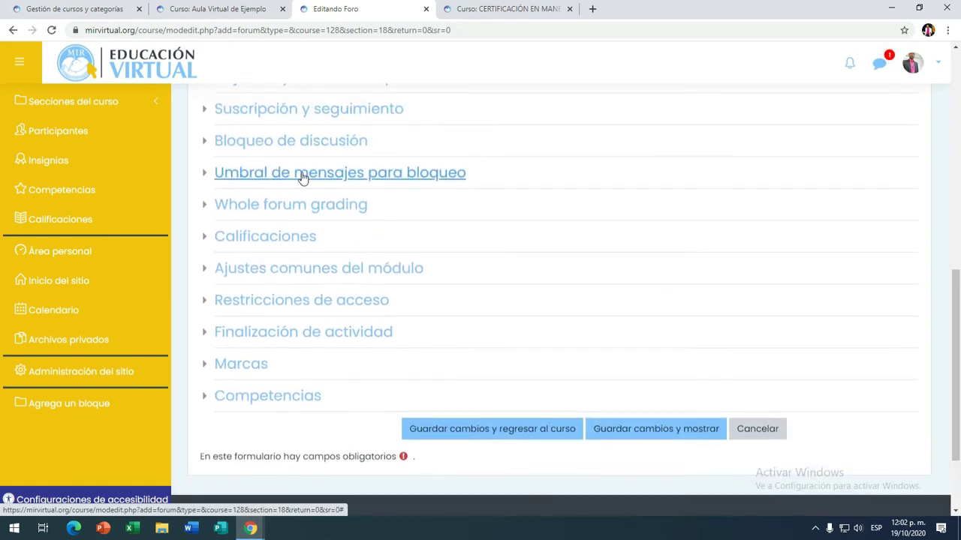
Step: Expand Calificaciones and set the aggregate type to the average of ratings
click(209, 239)
scroll(474, 276, down, 2)
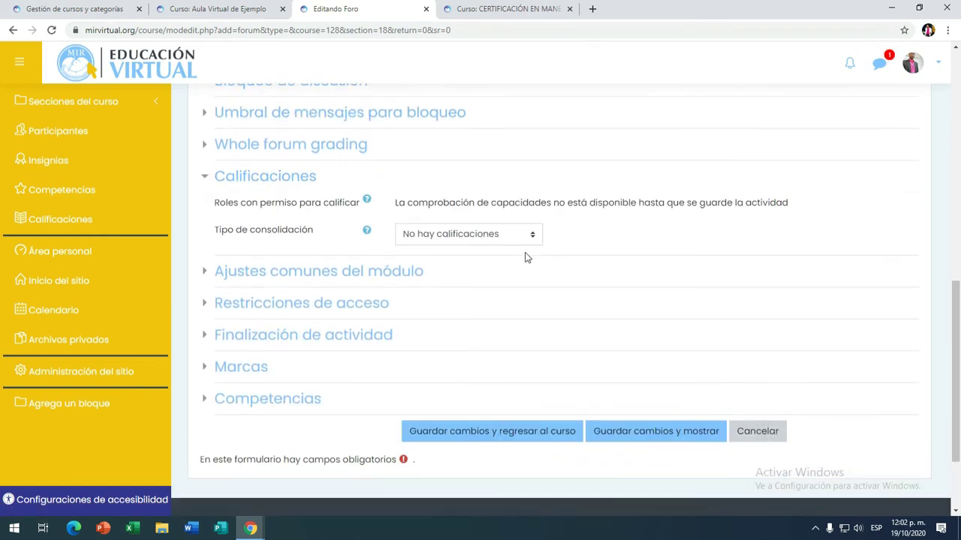
click(537, 237)
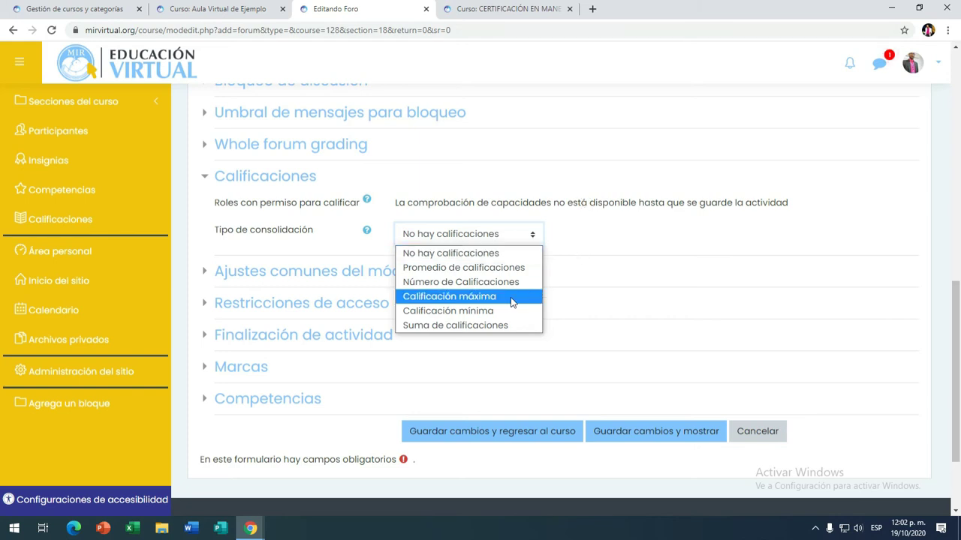
click(485, 268)
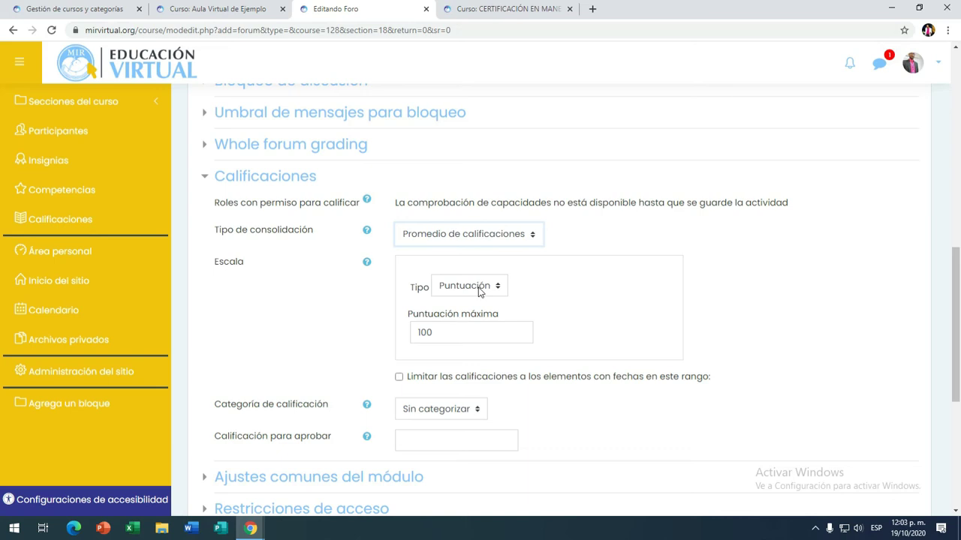
Step: Try rating types Ninguna and Escala, then settle on Puntuación with a maximum of 5
click(478, 291)
click(479, 303)
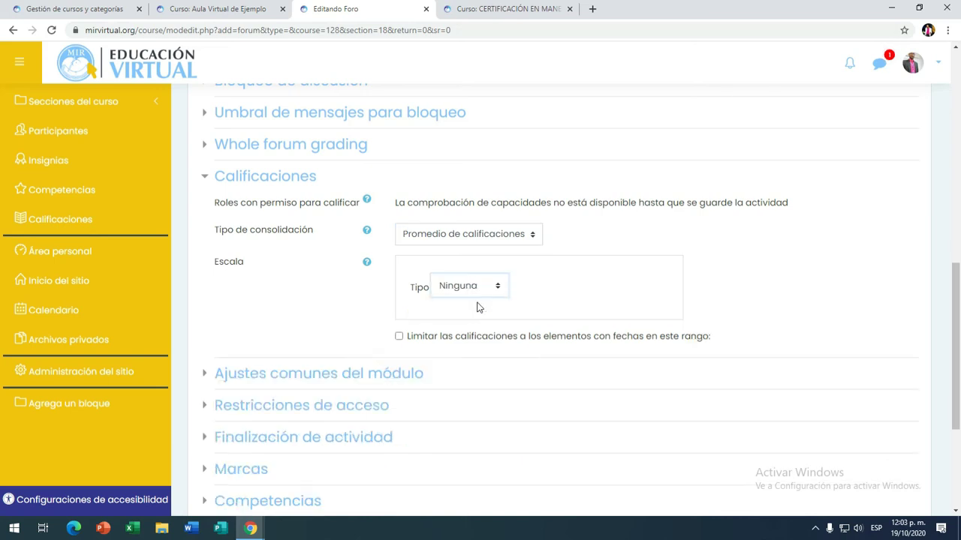
click(481, 290)
click(477, 317)
click(473, 291)
click(478, 331)
double_click(474, 334)
text(5)
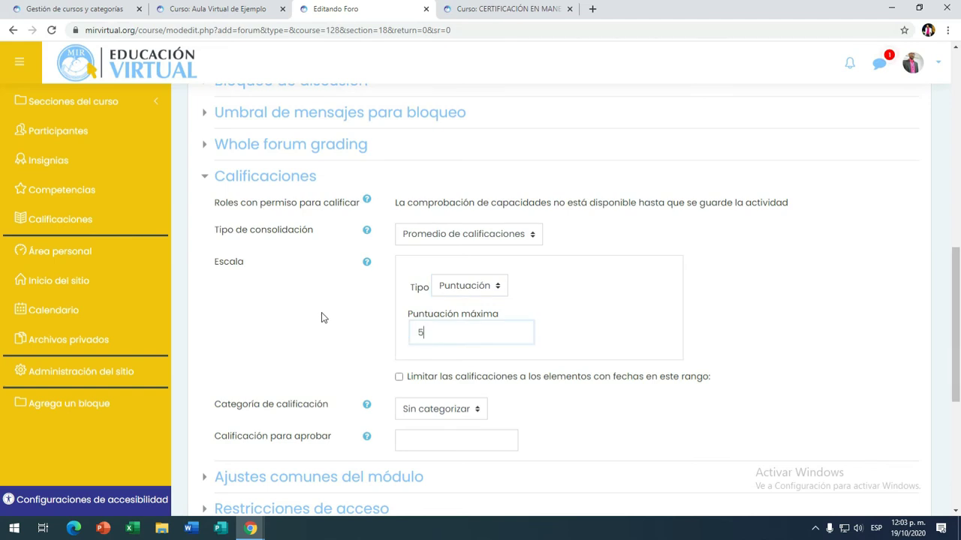
Step: Set Tipo de consolidación to No hay calificaciones and collapse the Calificaciones section
click(523, 238)
click(480, 249)
scroll(432, 239, down, 1)
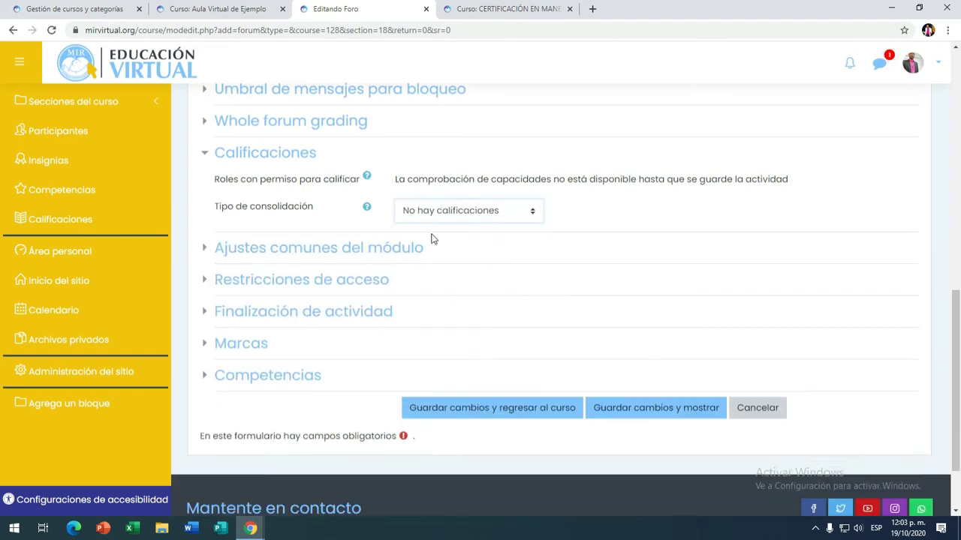
click(208, 117)
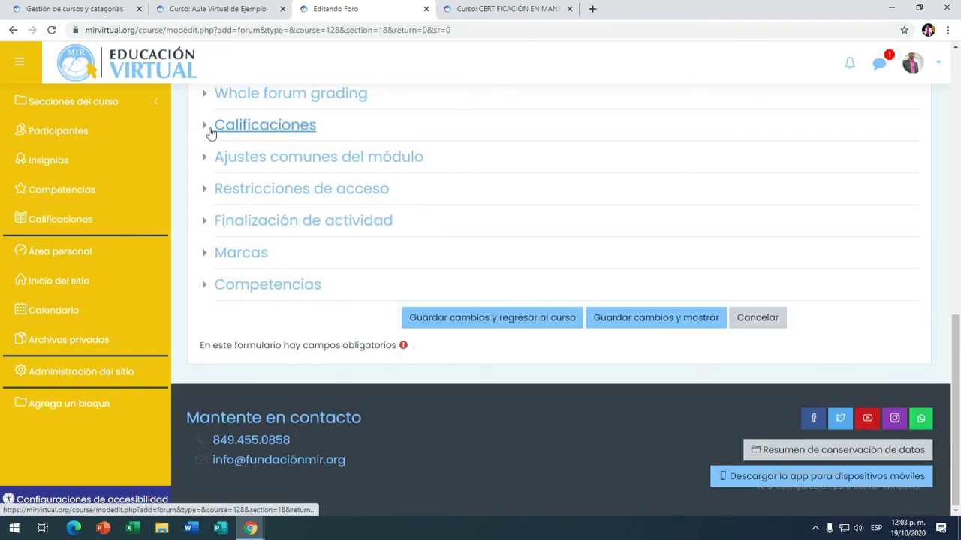
click(208, 193)
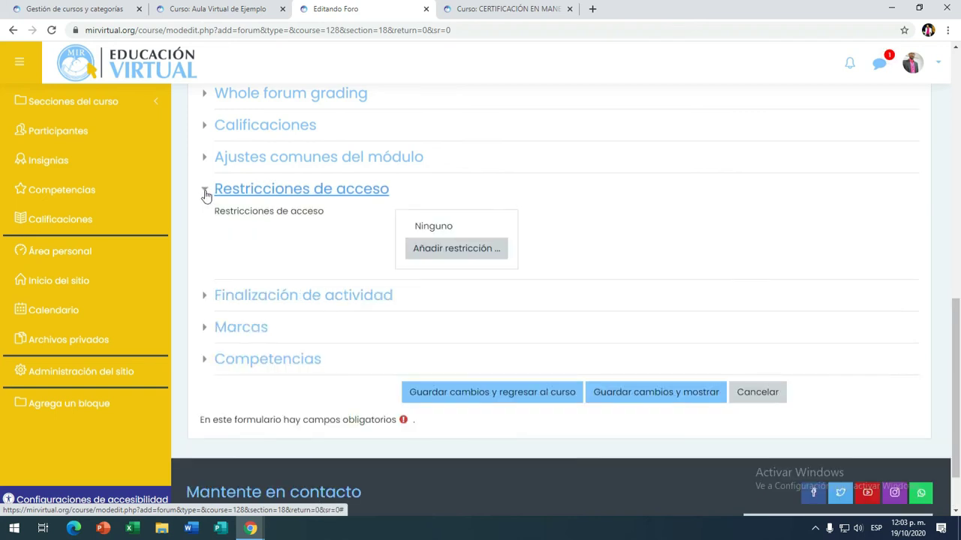
click(478, 256)
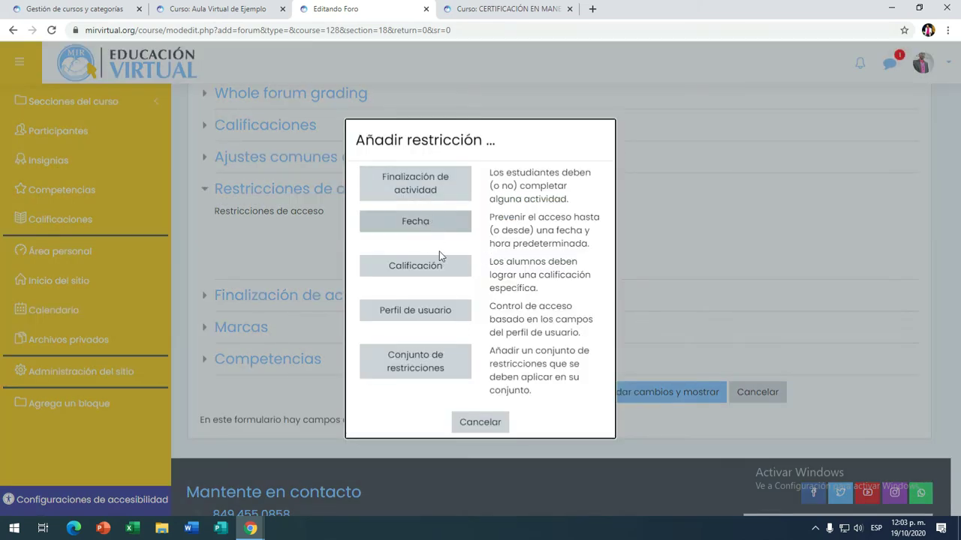
click(482, 424)
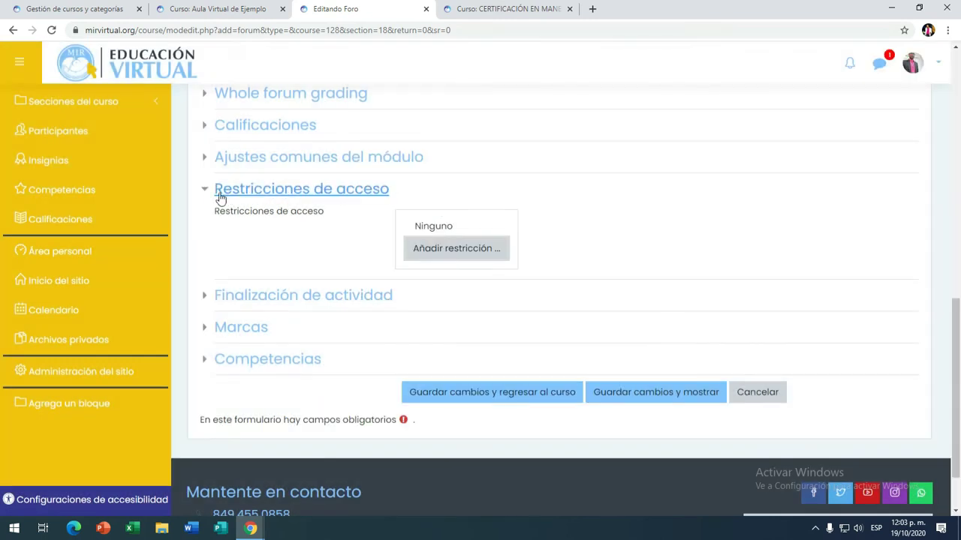
click(492, 256)
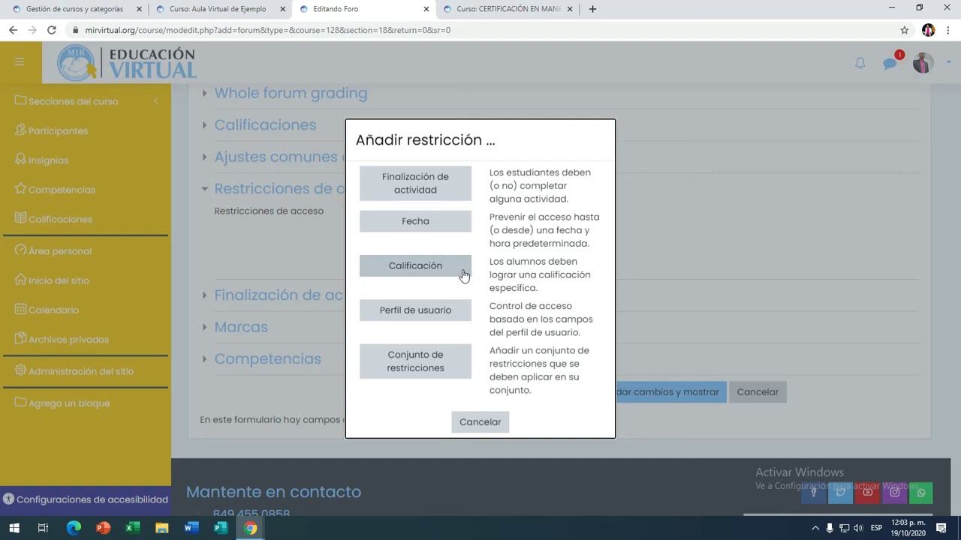
click(473, 422)
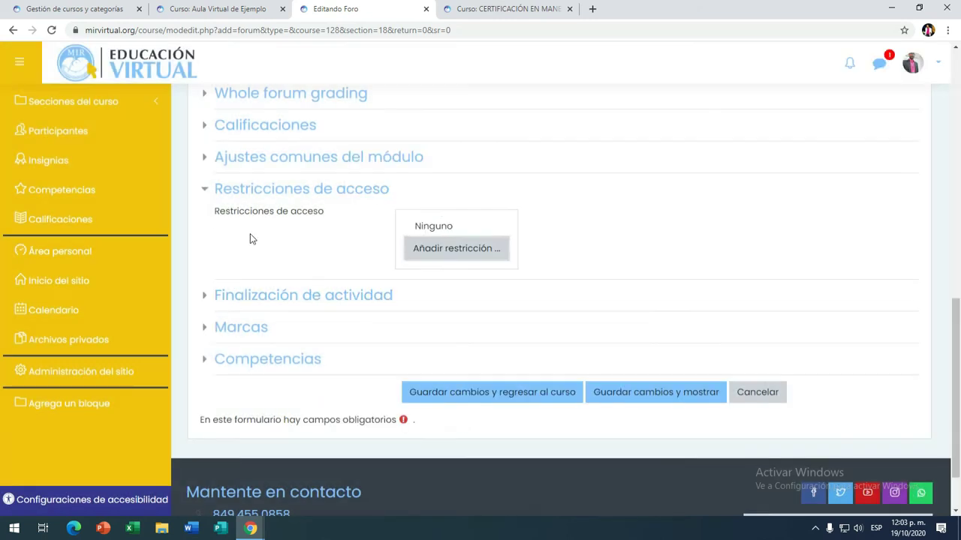
click(203, 194)
scroll(540, 270, up, 1)
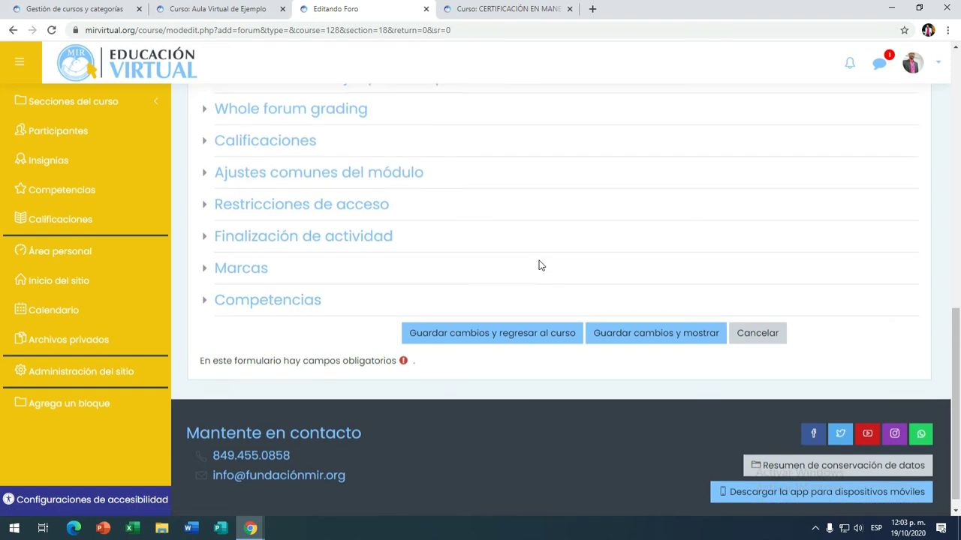
Step: Set Tipo de foro to Cada persona plantea un tema and save with Guardar cambios y mostrar
scroll(546, 307, up, 10)
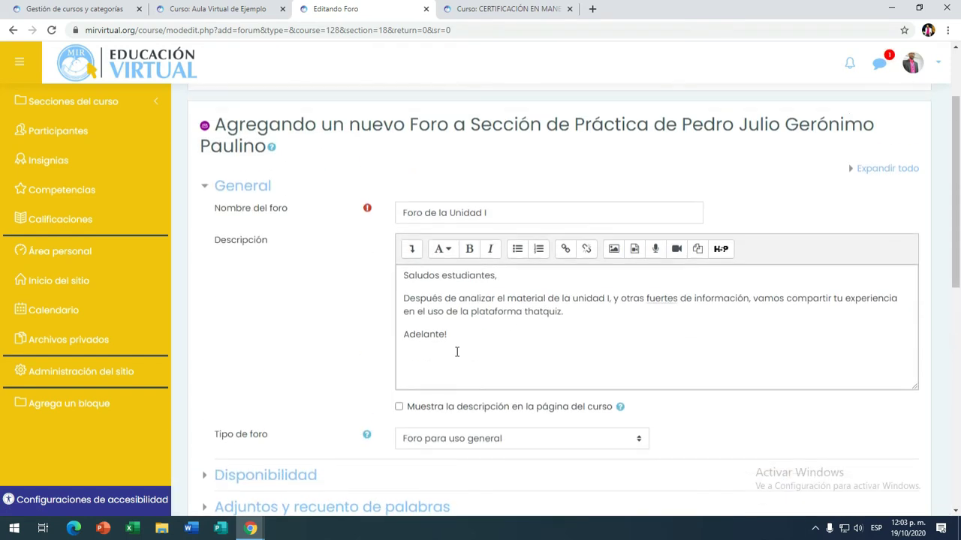
scroll(578, 340, down, 3)
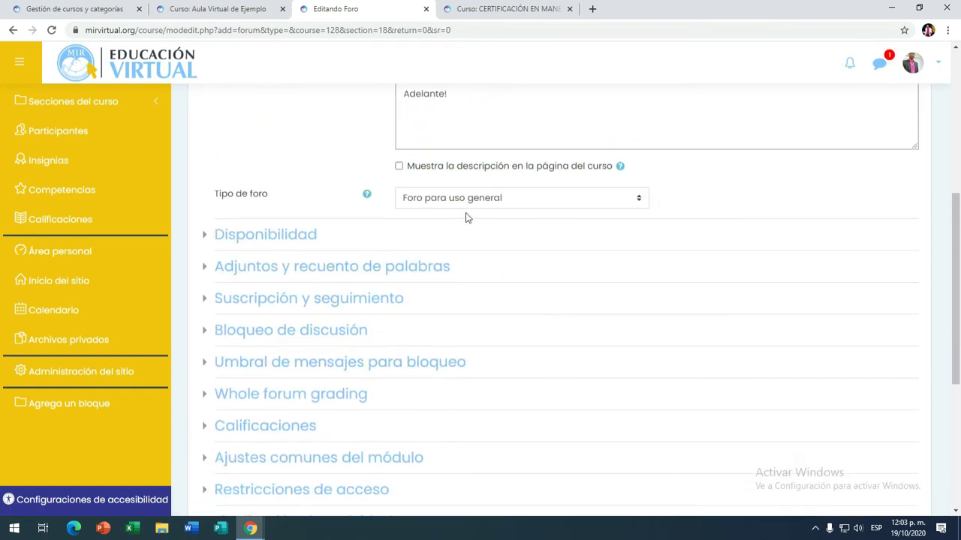
click(623, 199)
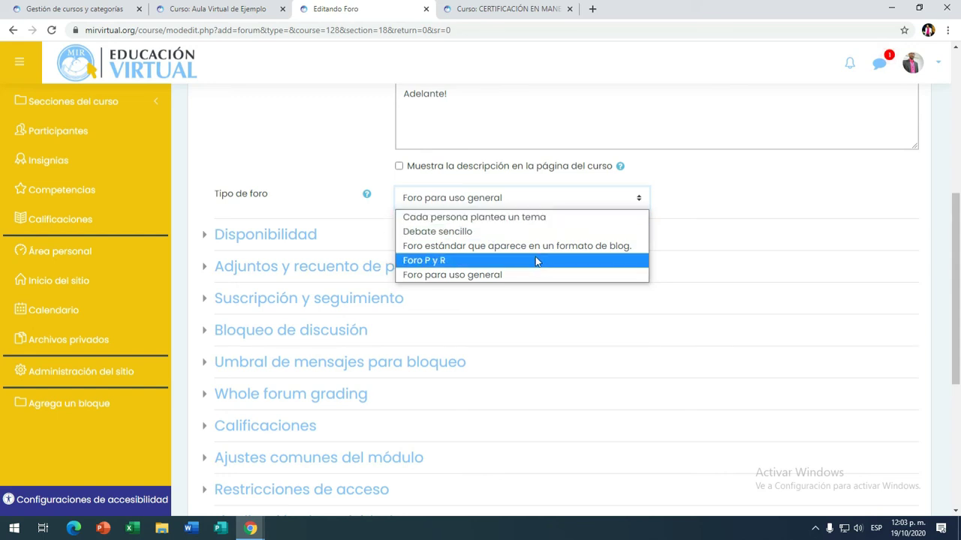
click(455, 219)
scroll(638, 248, up, 2)
scroll(637, 262, down, 3)
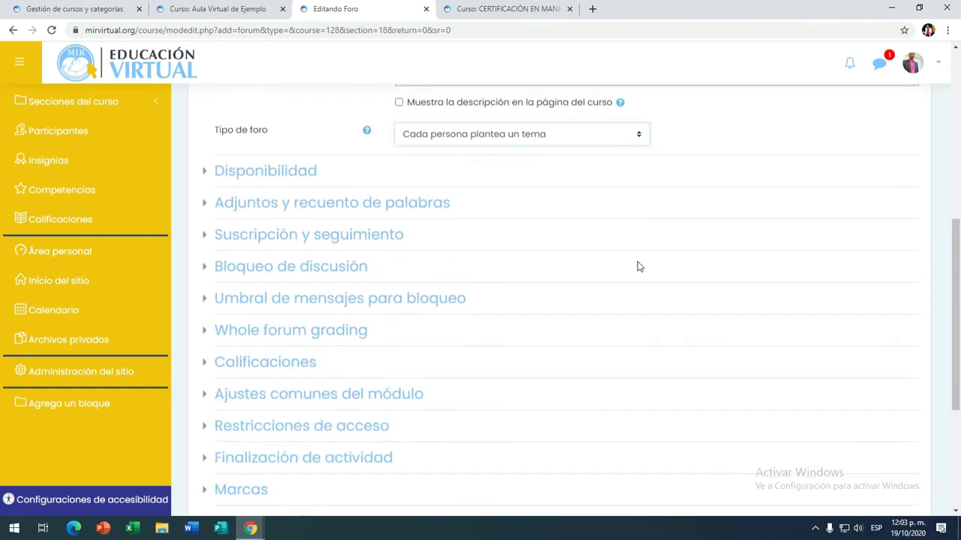
scroll(639, 285, down, 3)
click(640, 323)
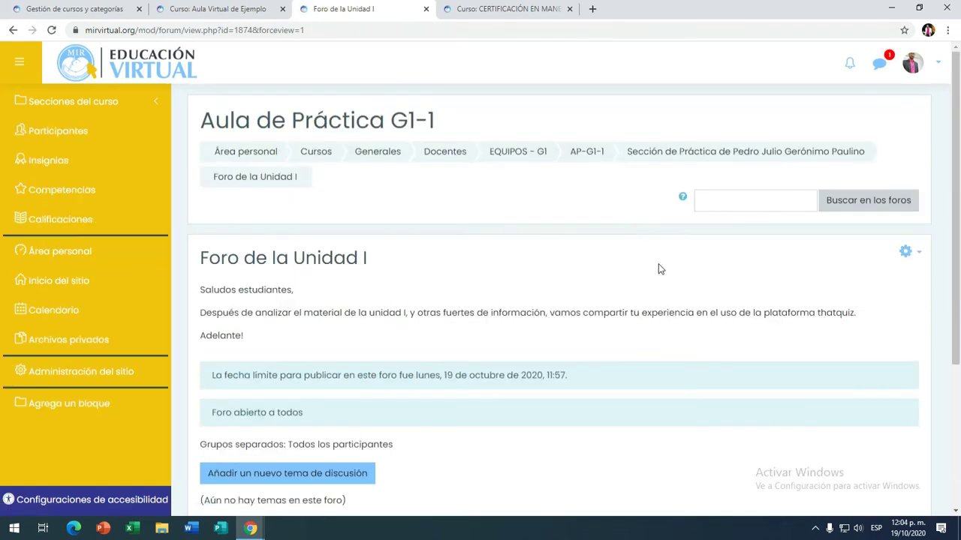
scroll(675, 323, down, 2)
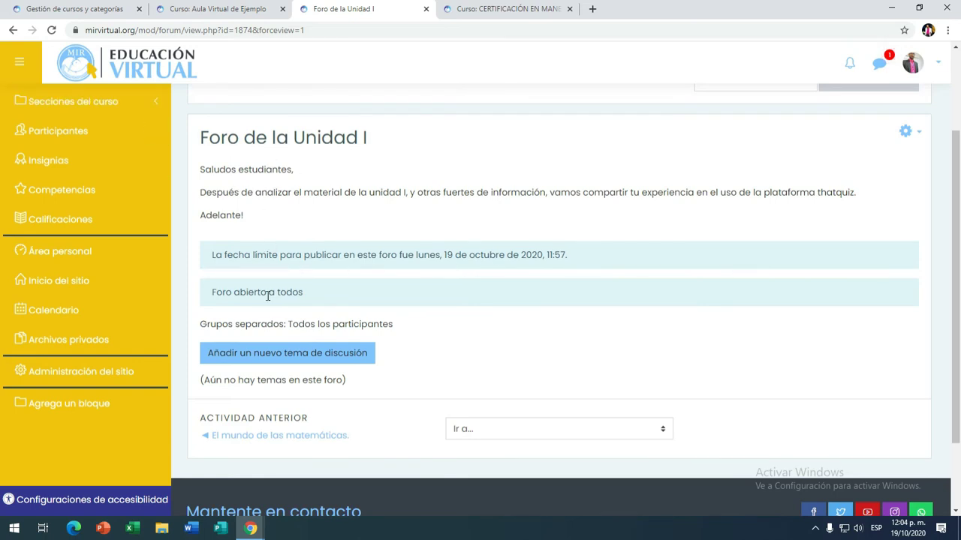
scroll(267, 297, down, 1)
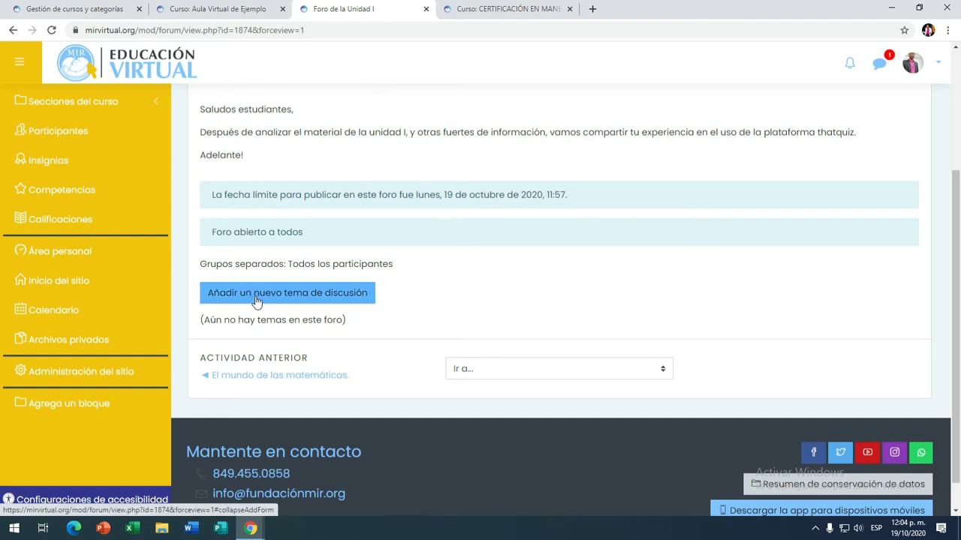
click(256, 301)
click(498, 334)
scroll(508, 355, down, 2)
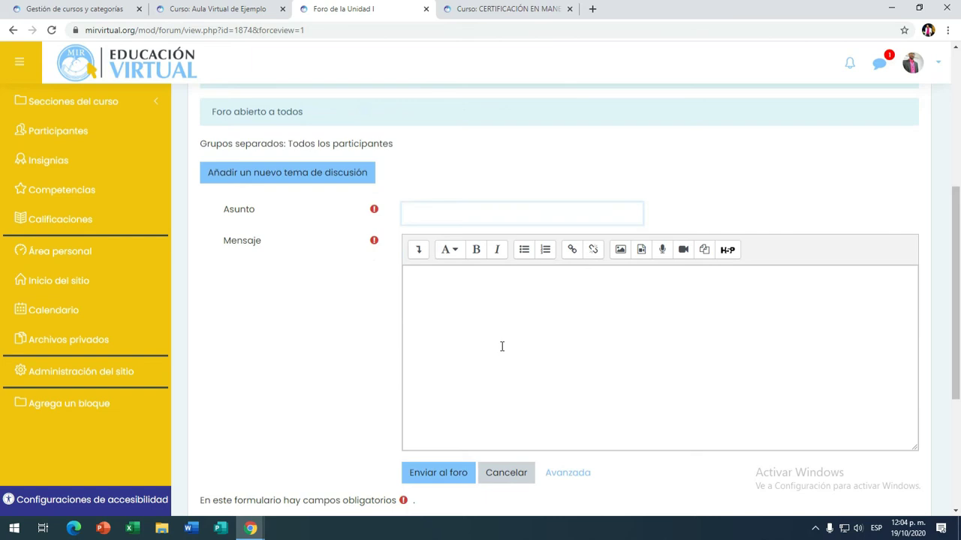
scroll(492, 330, up, 1)
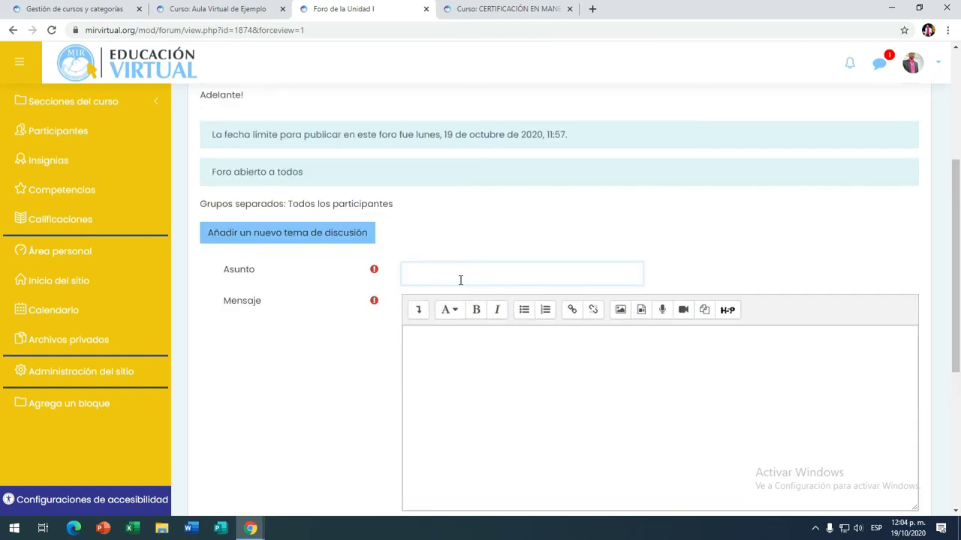
scroll(488, 279, down, 5)
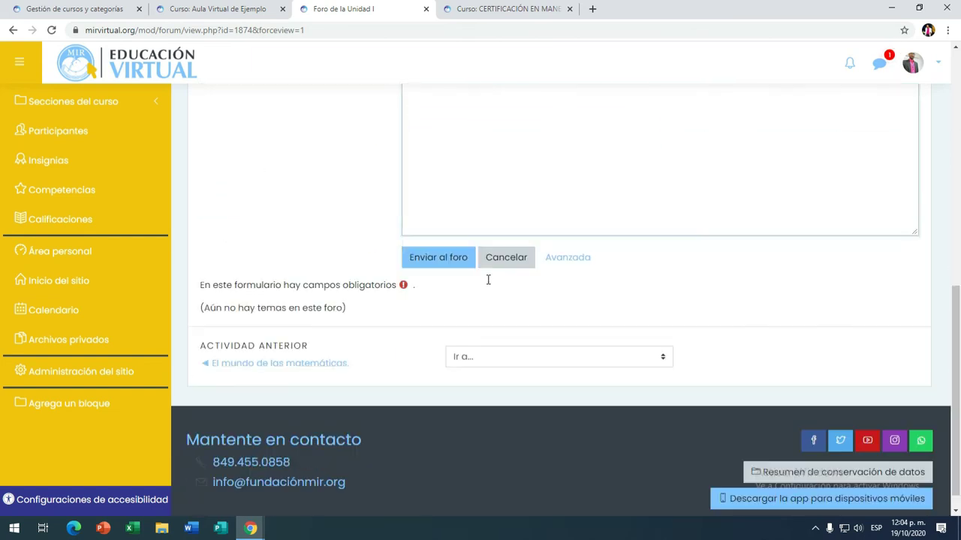
scroll(481, 281, up, 4)
click(470, 278)
scroll(471, 278, up, 3)
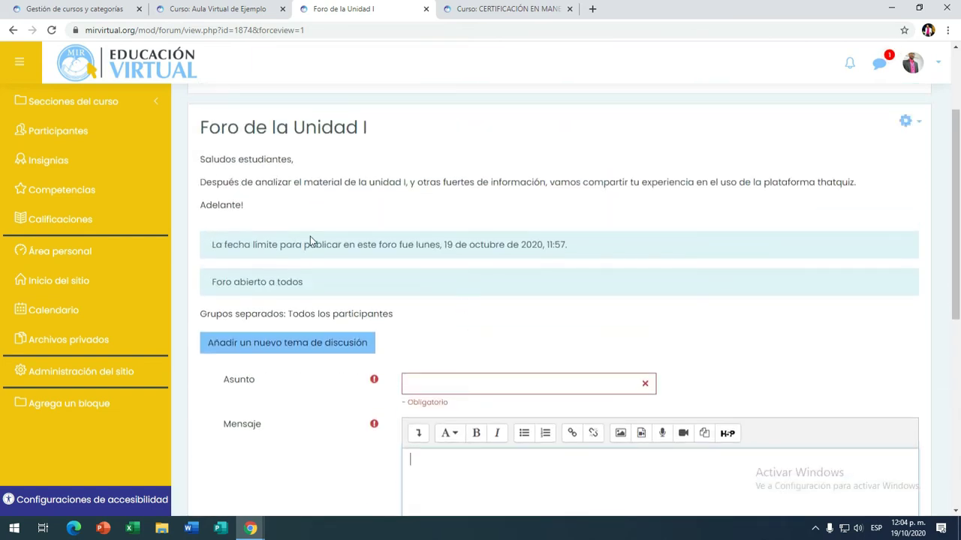
click(457, 384)
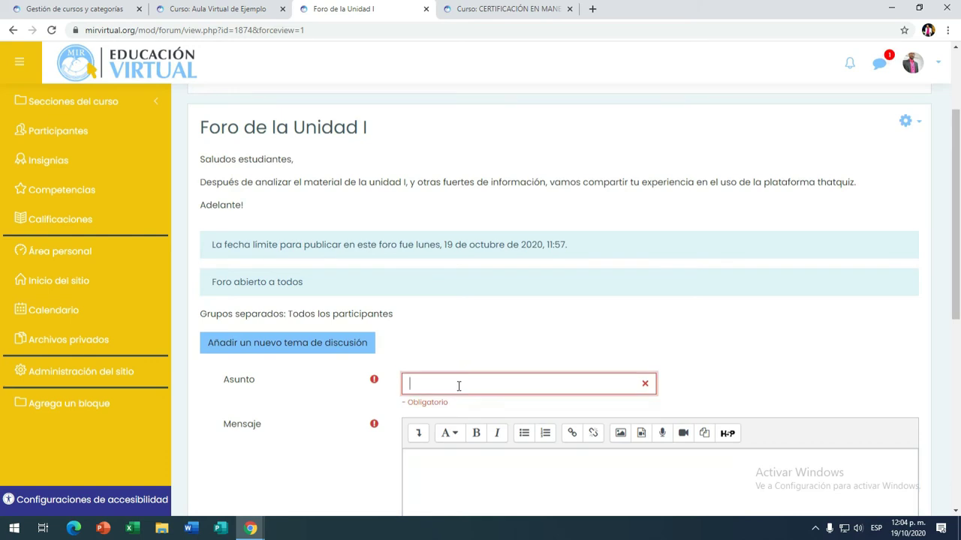
click(445, 478)
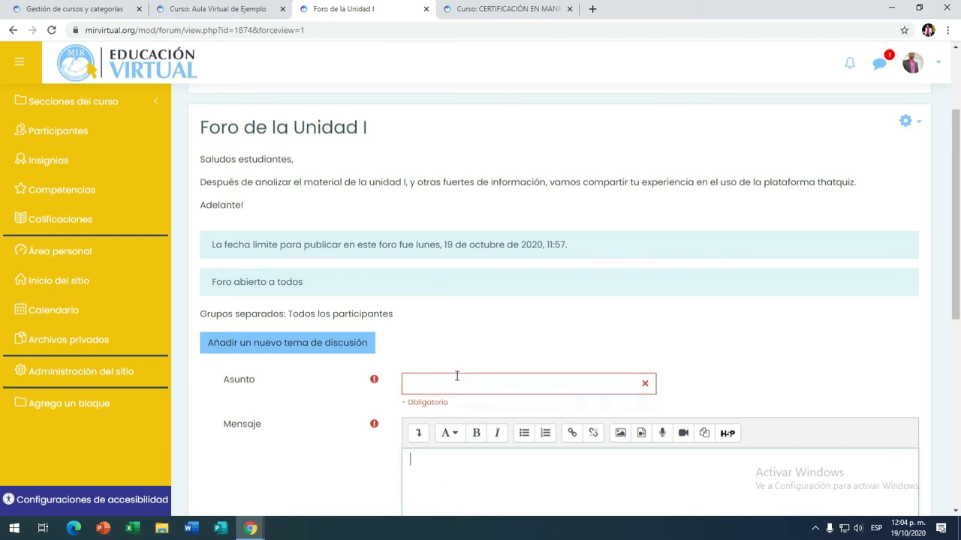
click(454, 385)
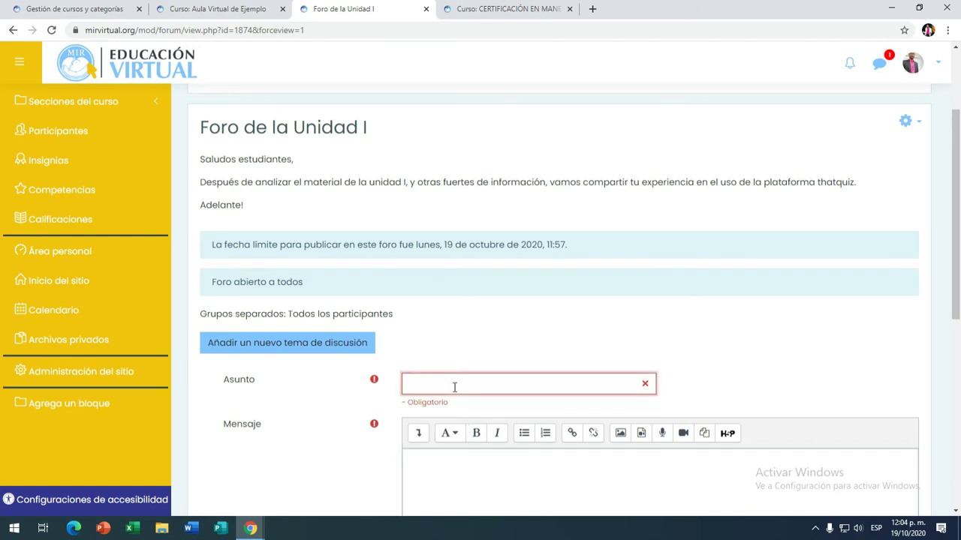
scroll(447, 374, down, 1)
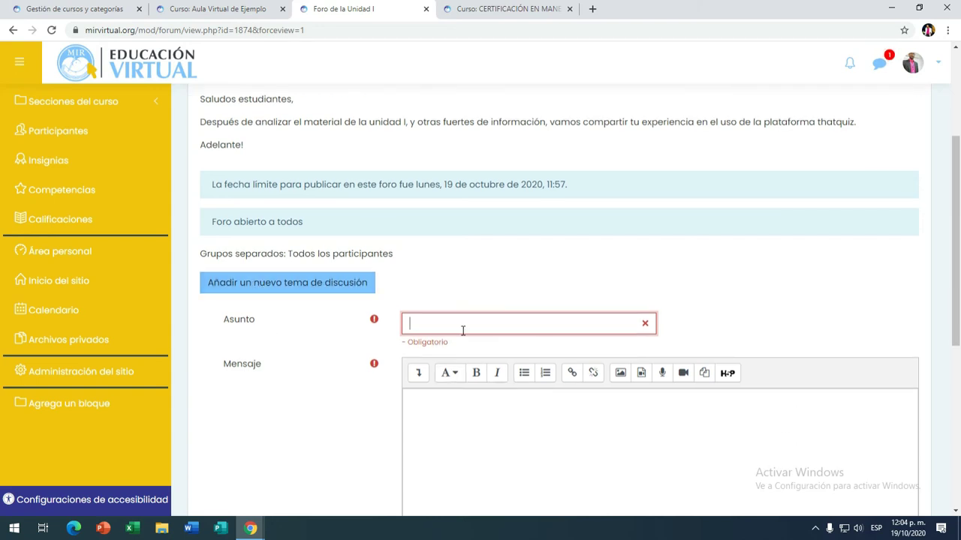
scroll(475, 388, down, 3)
click(501, 422)
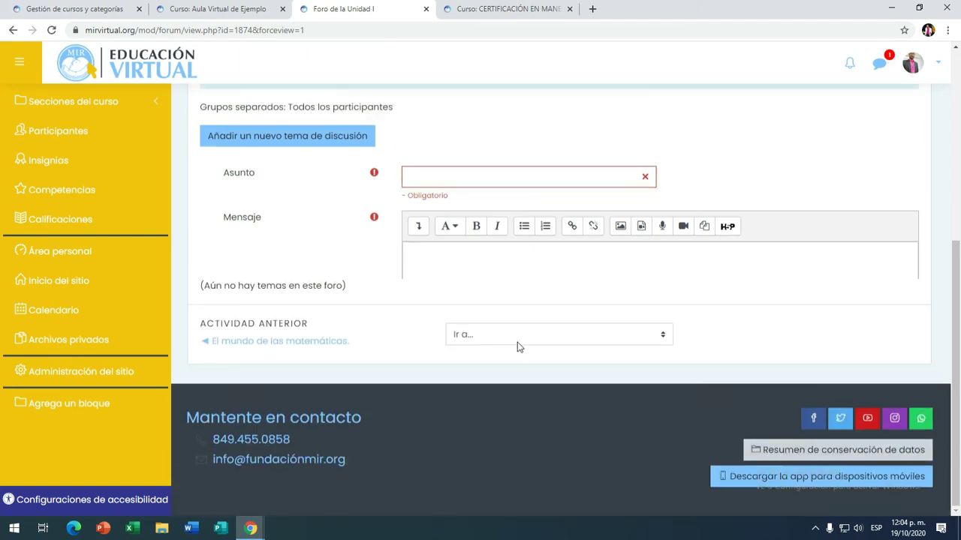
scroll(529, 291, up, 3)
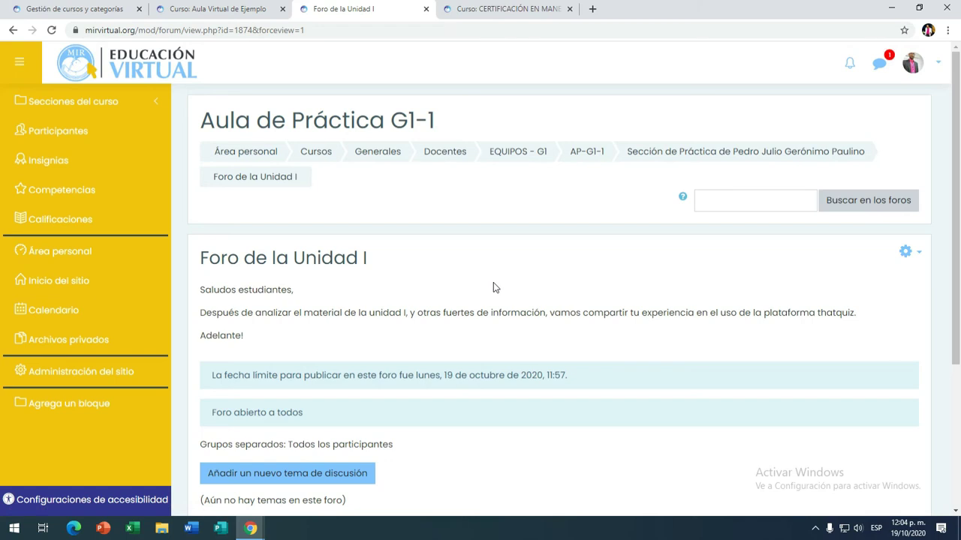
Step: In the forum's Editar ajustes, choose Debate sencillo as Tipo de foro and save
click(915, 258)
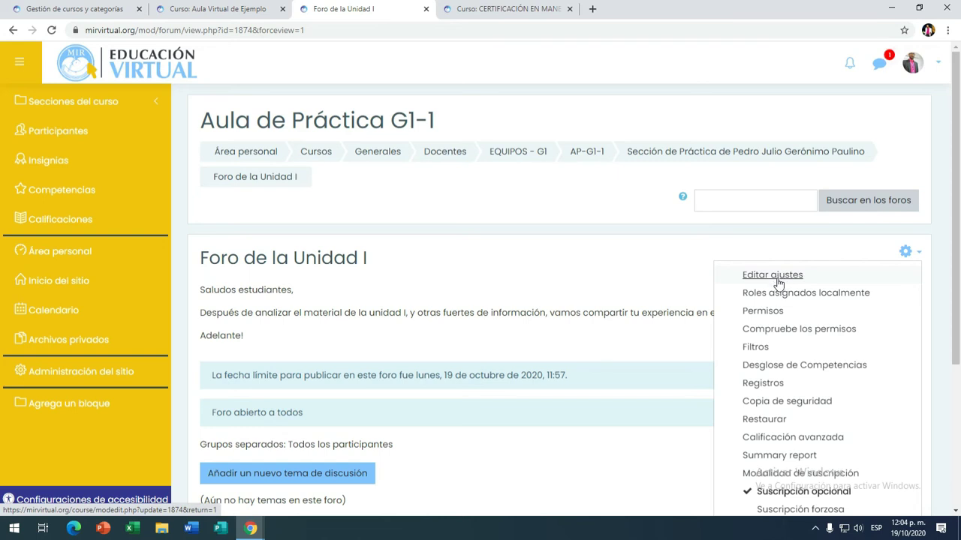
click(774, 276)
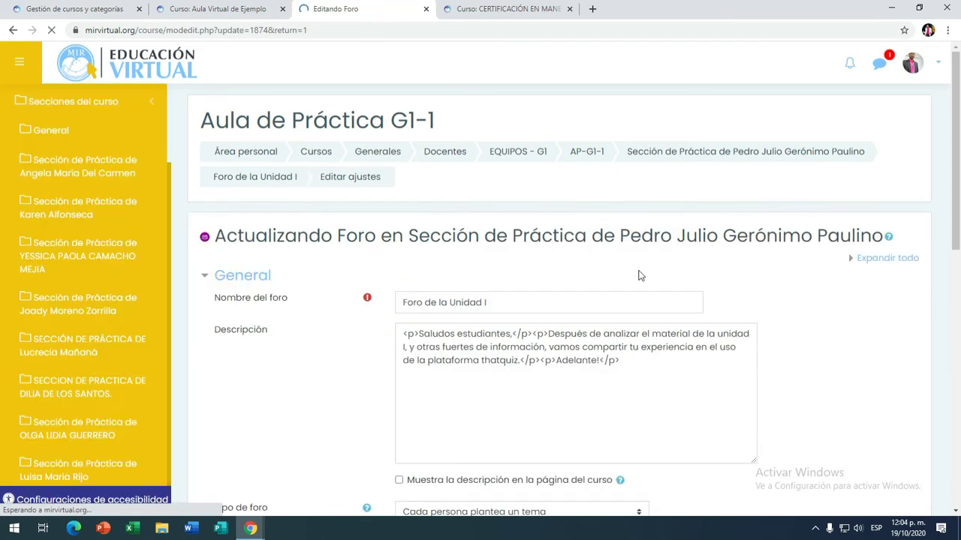
scroll(579, 274, down, 2)
scroll(590, 289, down, 3)
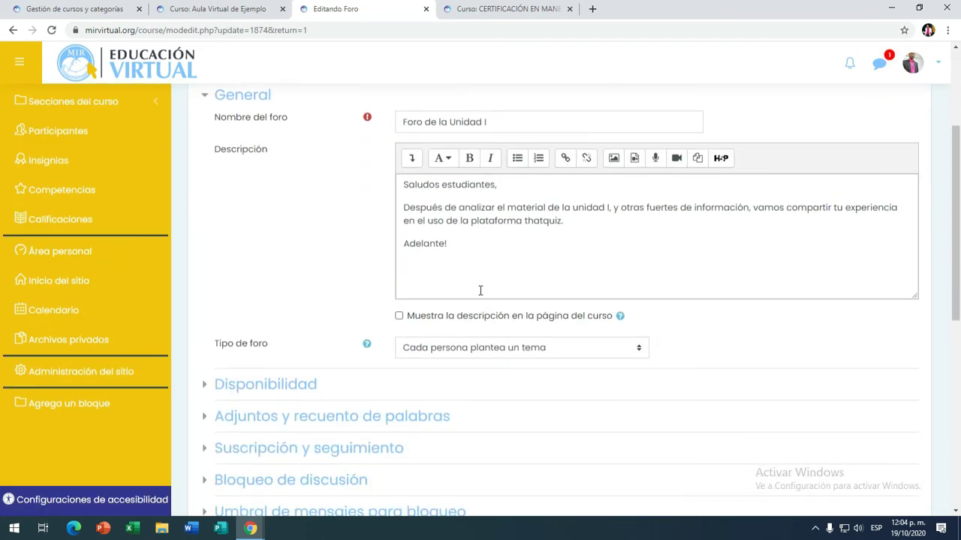
scroll(525, 281, down, 3)
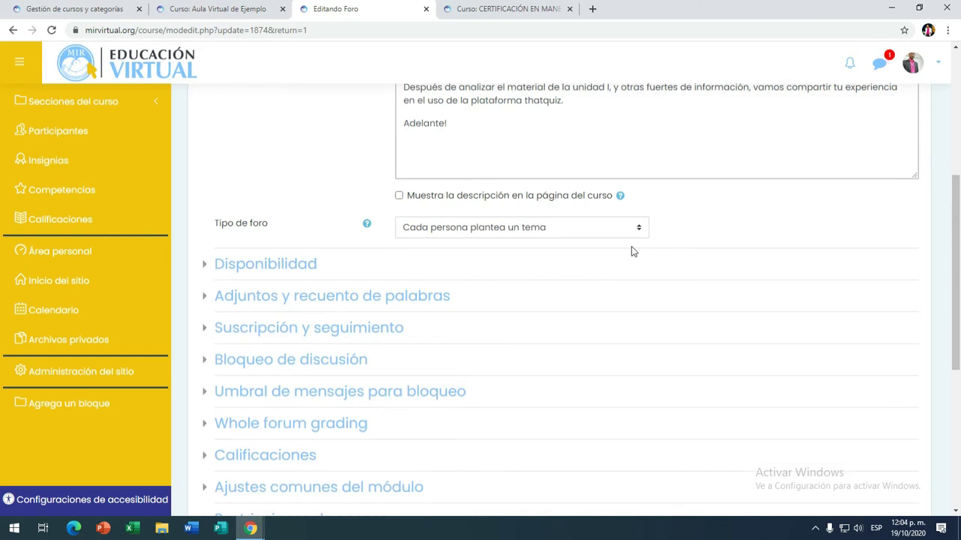
click(637, 224)
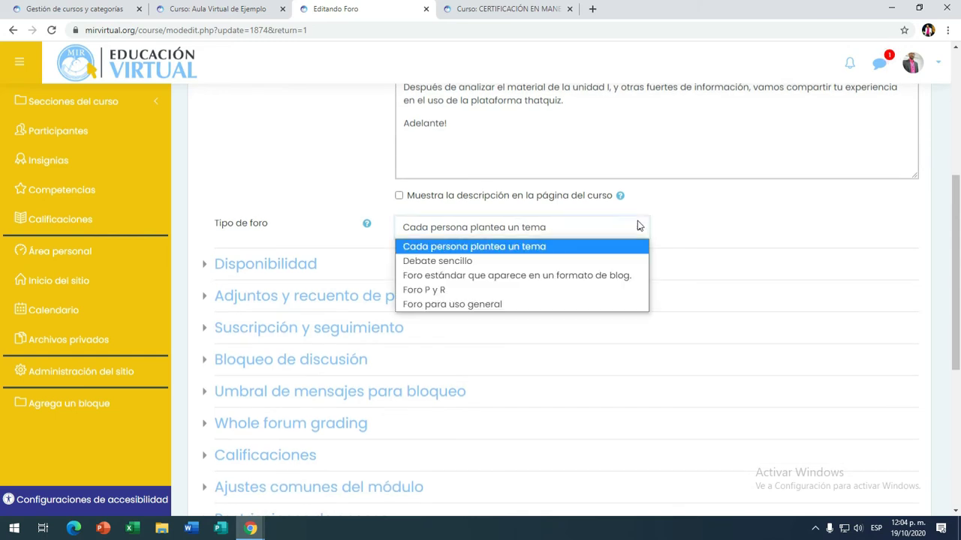
click(467, 262)
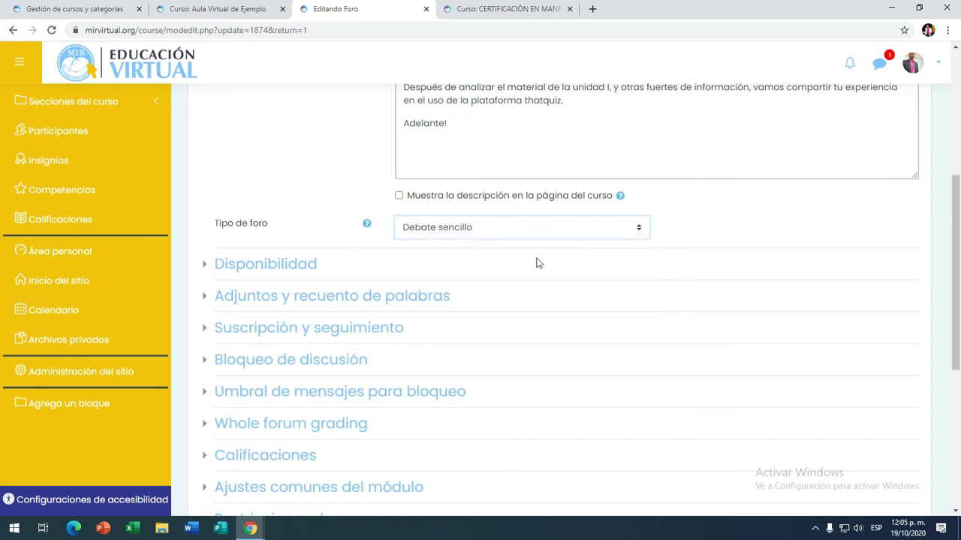
scroll(536, 262, down, 5)
click(661, 318)
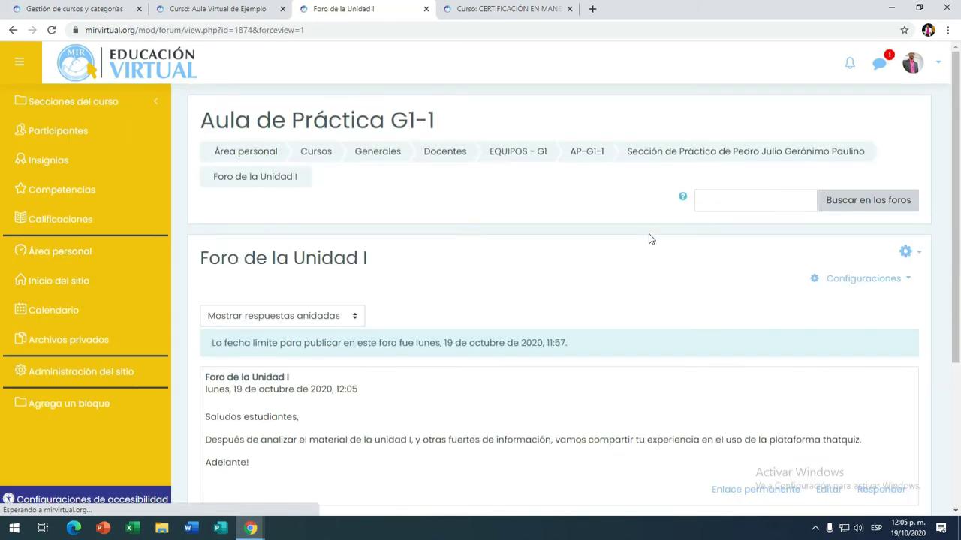
Step: Scroll the forum page to review its single discussion post from 19 October 2020
scroll(610, 232, down, 4)
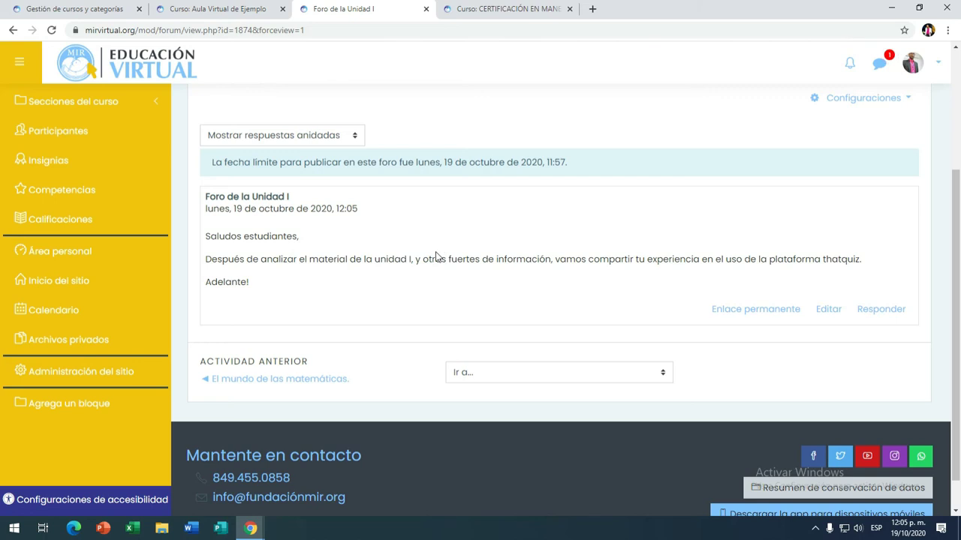
scroll(435, 266, up, 1)
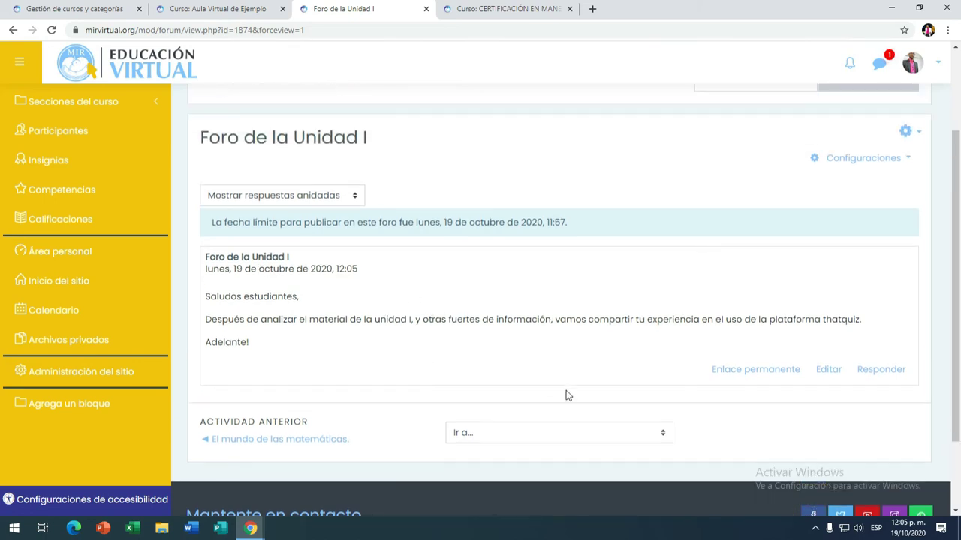
Step: Reply 'Mi respuesta' to the opening post and send it
click(869, 378)
scroll(798, 371, down, 2)
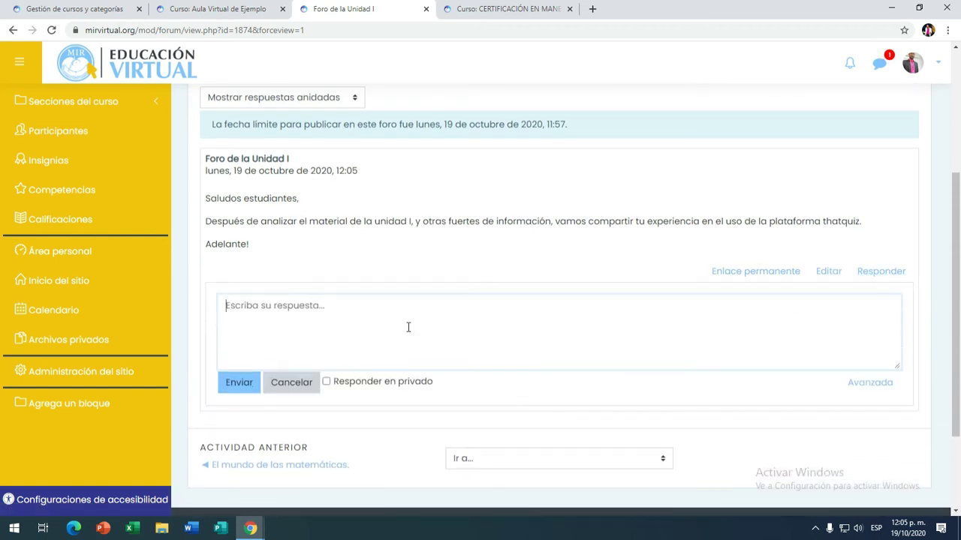
text(Mi respue)
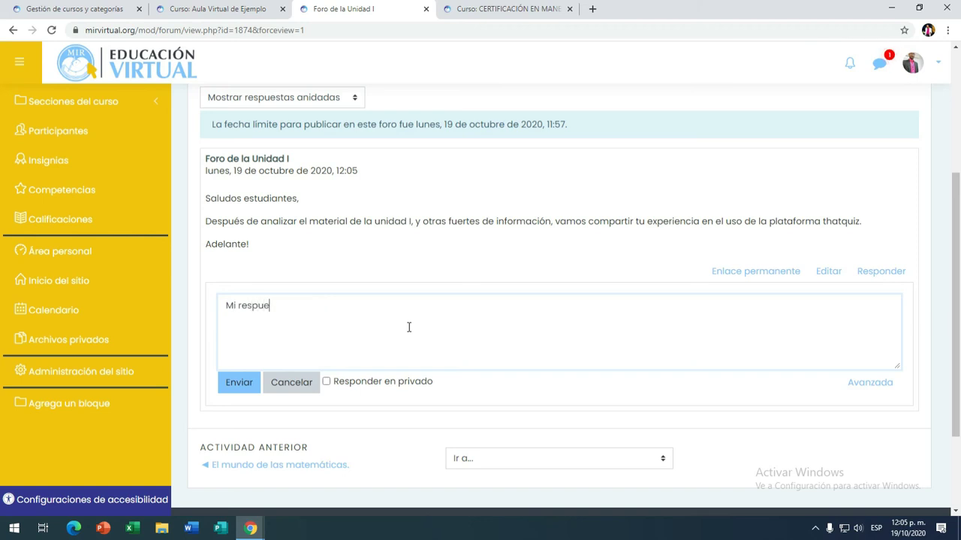
click(228, 383)
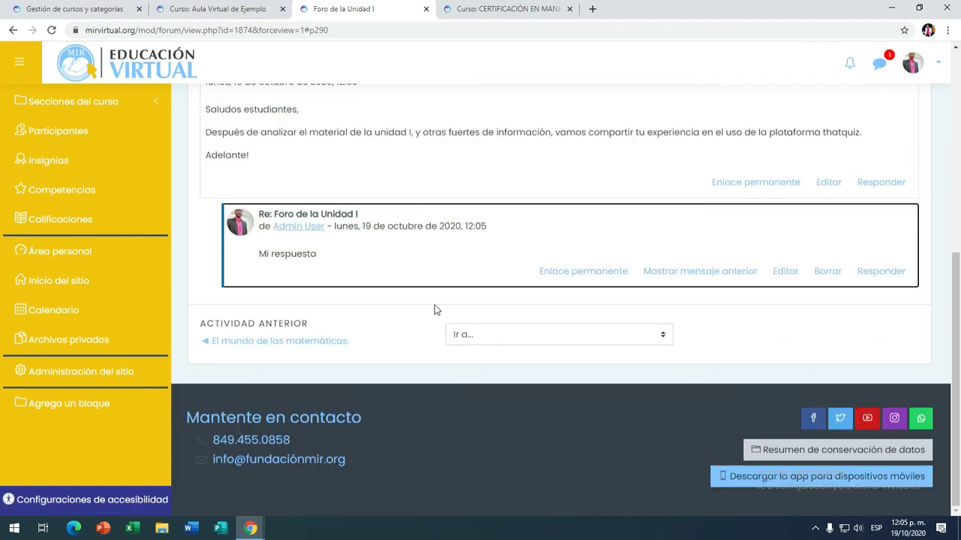
scroll(435, 310, up, 2)
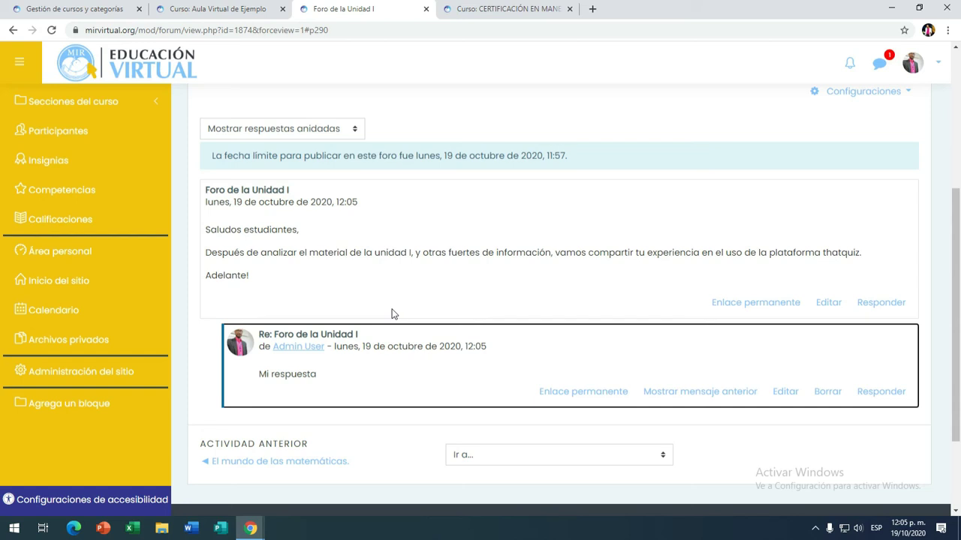
scroll(390, 316, down, 1)
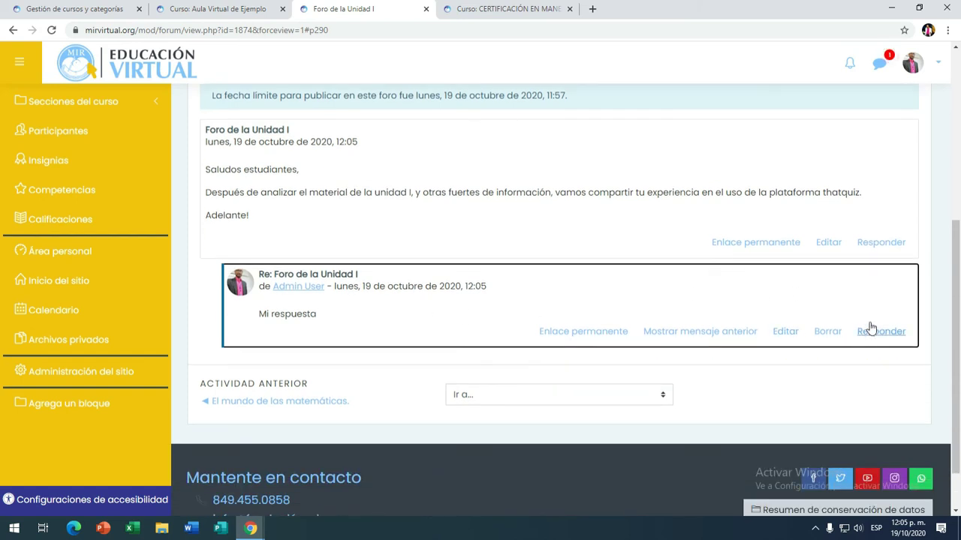
scroll(842, 319, up, 2)
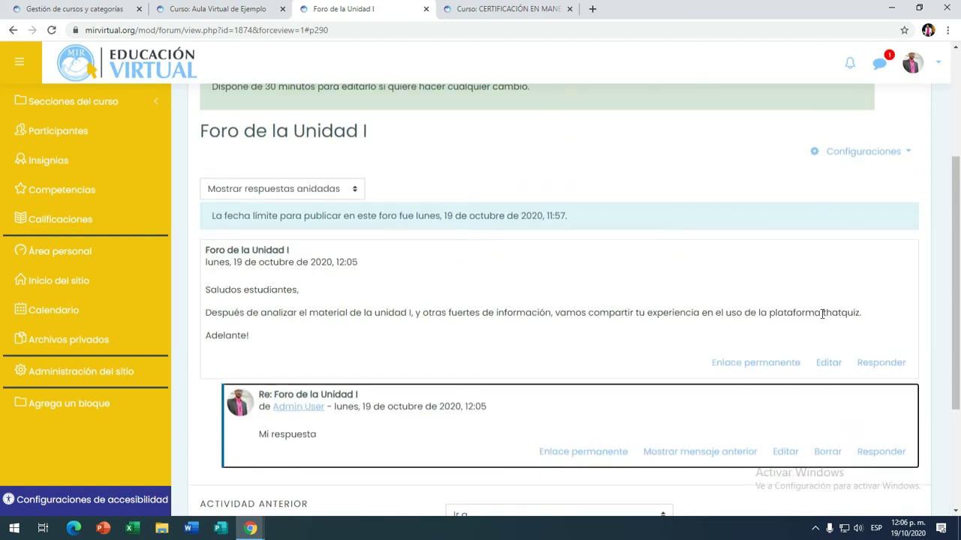
scroll(824, 311, up, 3)
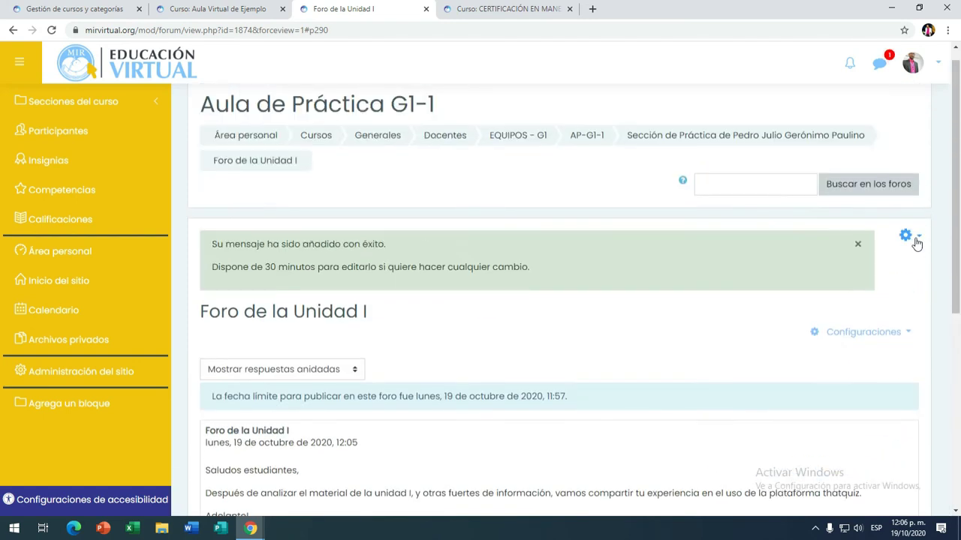
Step: Through Editar ajustes, set Tipo de foro to the blog-format standard forum and save
click(917, 240)
click(773, 257)
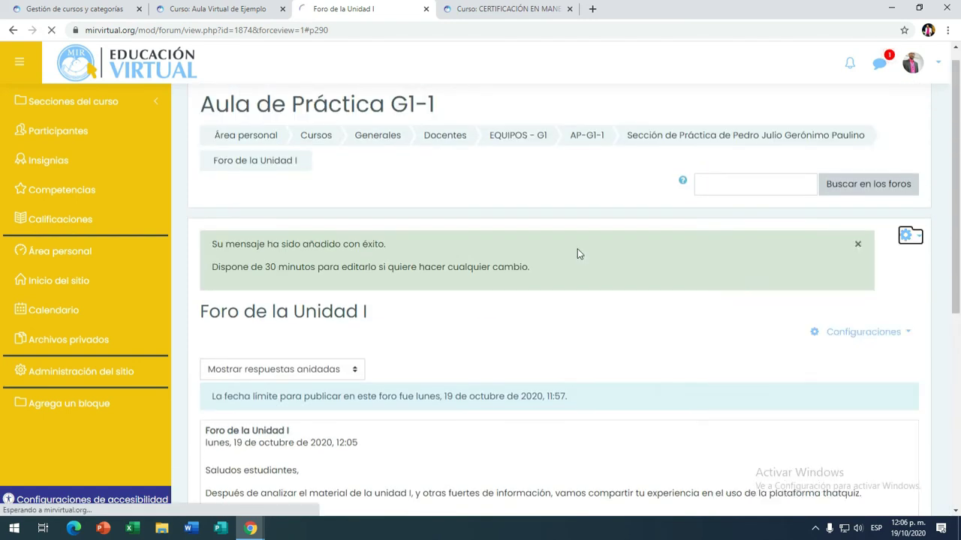
scroll(572, 255, down, 5)
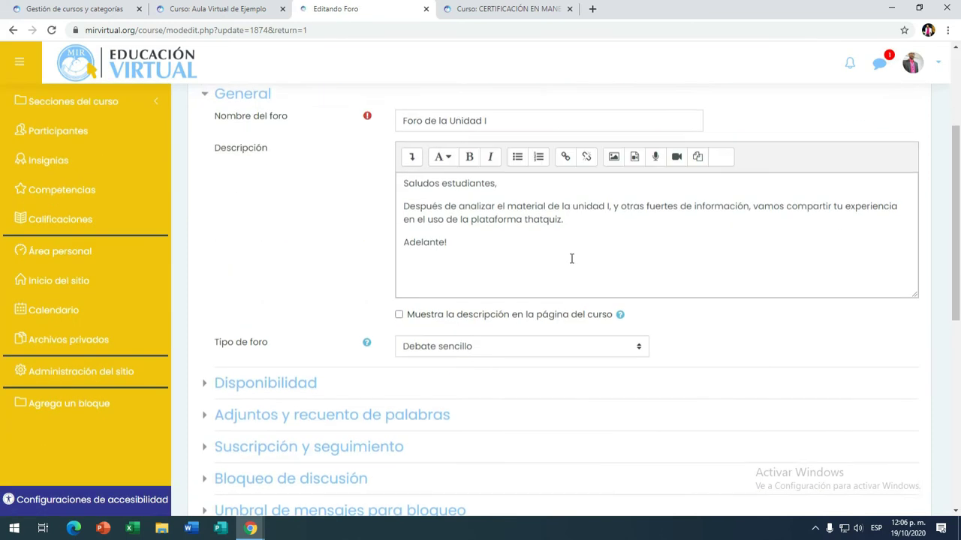
click(604, 173)
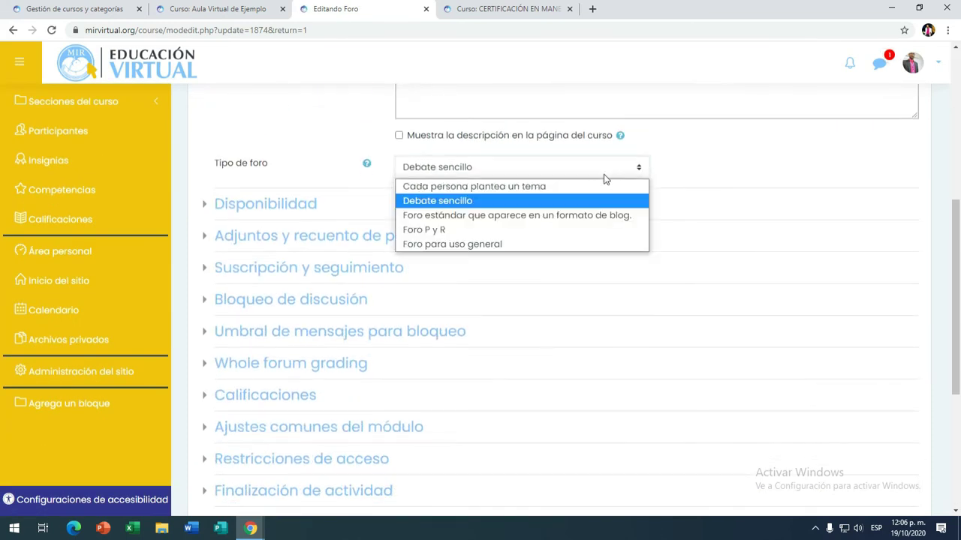
click(482, 216)
scroll(526, 238, down, 3)
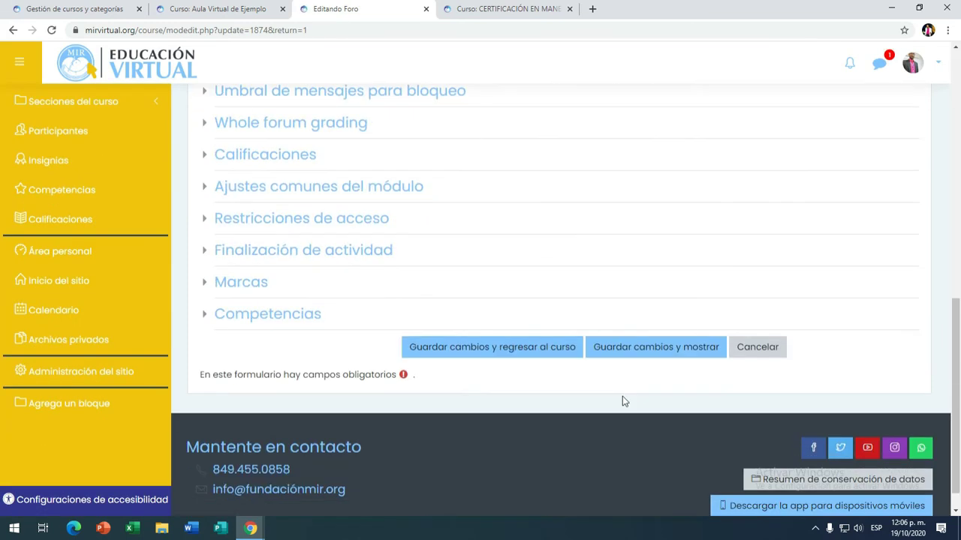
click(653, 347)
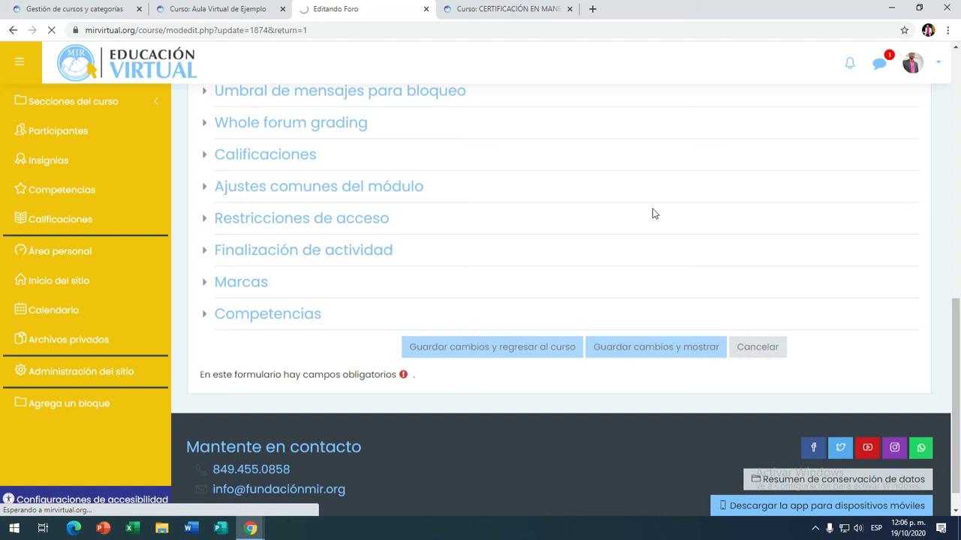
scroll(381, 346, down, 3)
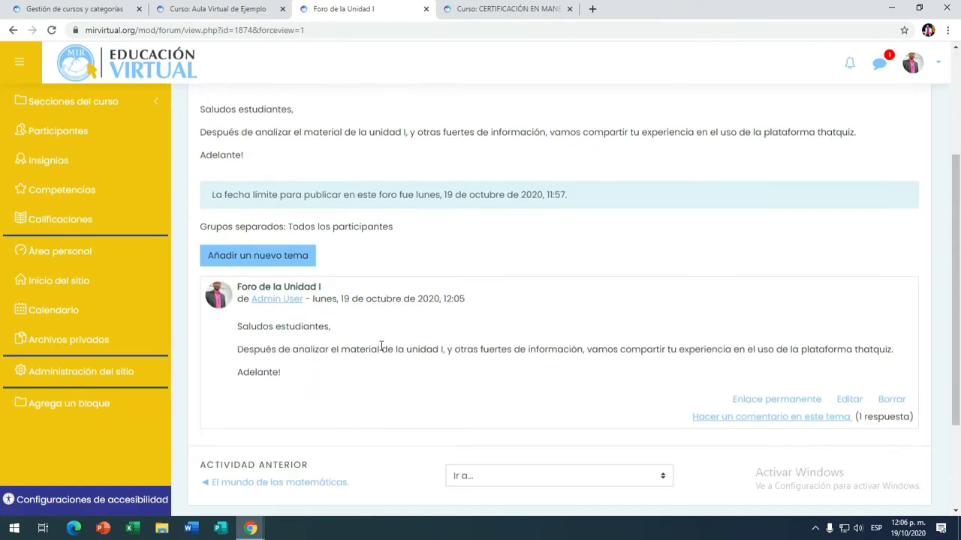
Step: Post a new topic with Asunto 'Mi opinión' and Mensaje 'Hola' via Enviar al foro
scroll(343, 322, down, 2)
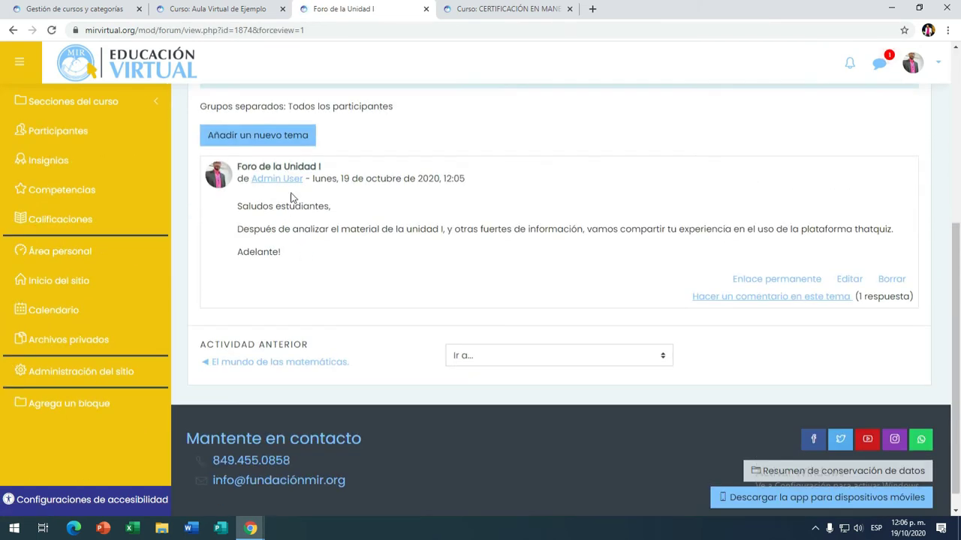
click(248, 140)
click(443, 176)
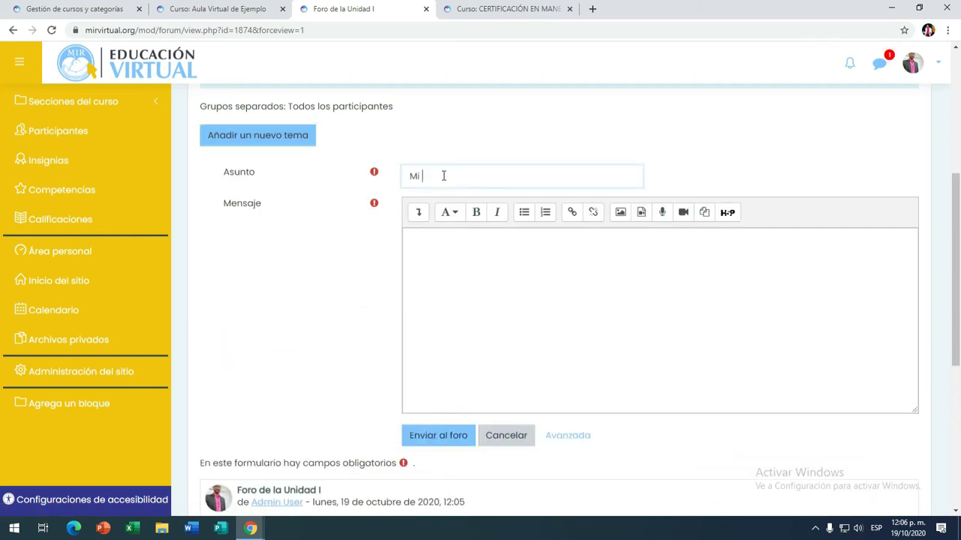
click(461, 258)
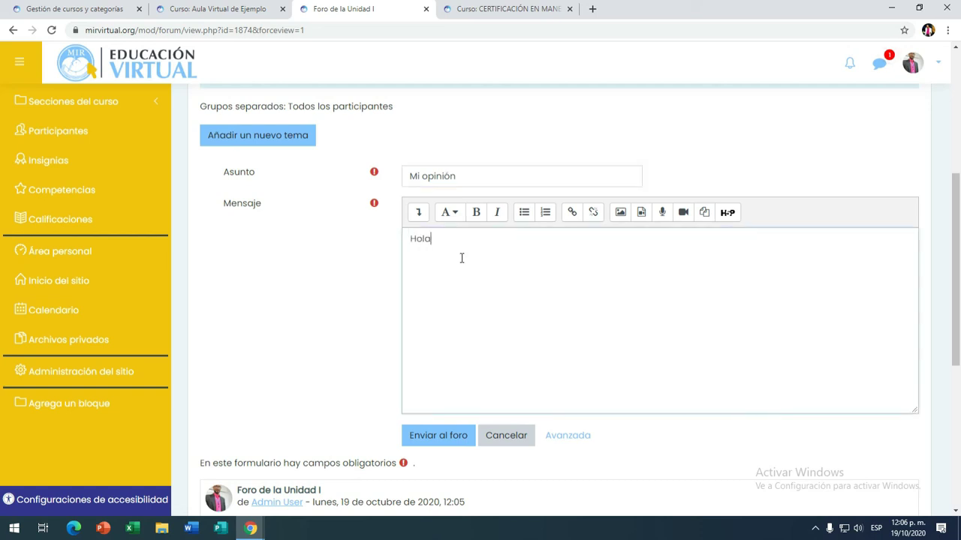
click(454, 435)
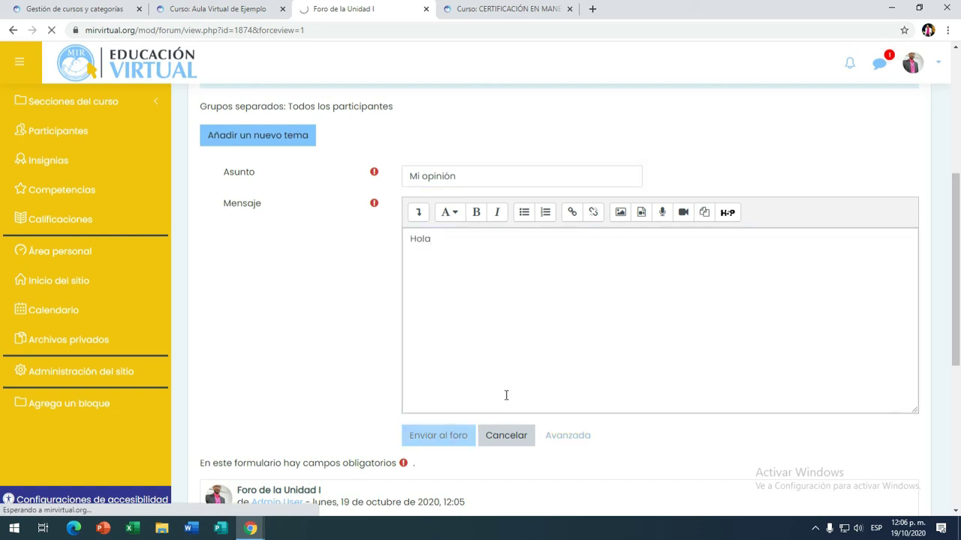
scroll(505, 396, down, 4)
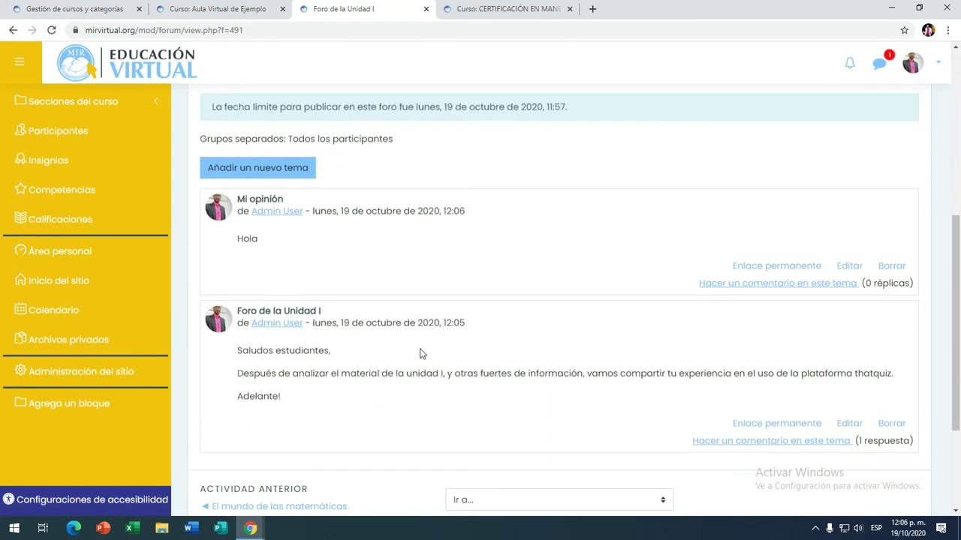
scroll(422, 353, down, 1)
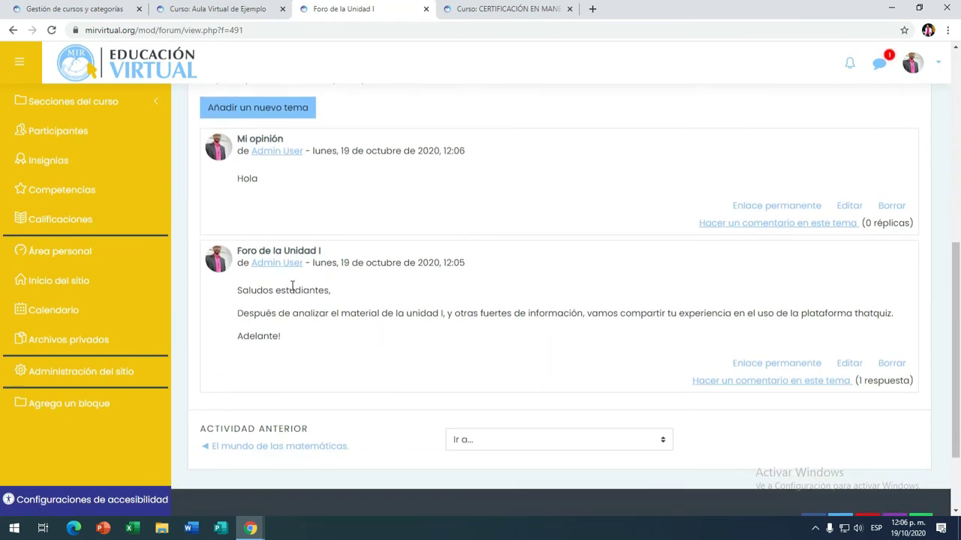
scroll(307, 210, up, 2)
scroll(326, 240, down, 2)
scroll(339, 258, up, 4)
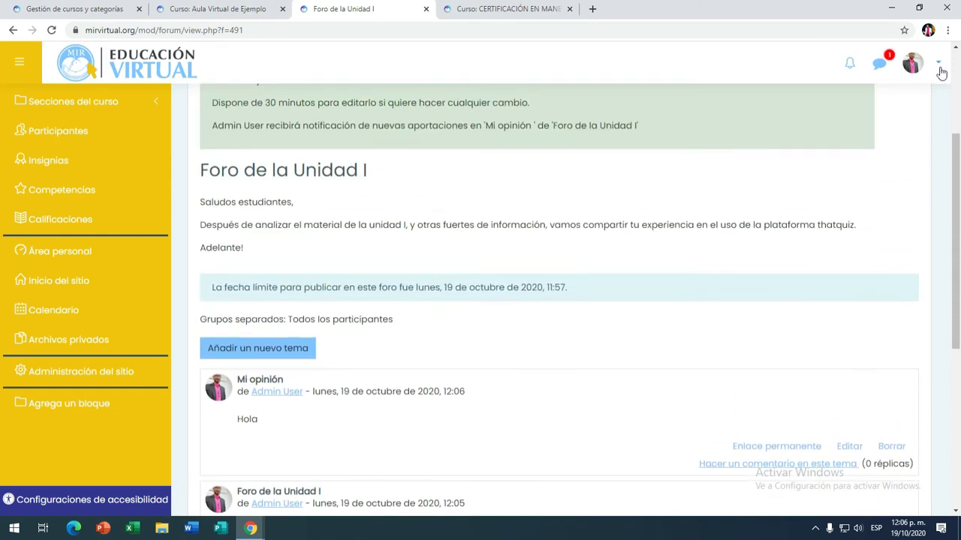
Step: Switch the view to the Estudiante role from the user menu
click(936, 68)
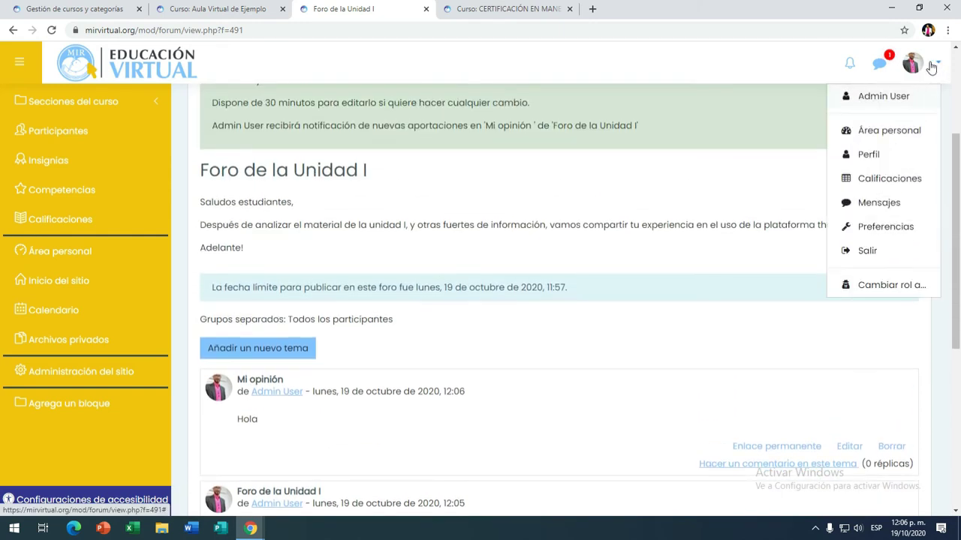
click(861, 291)
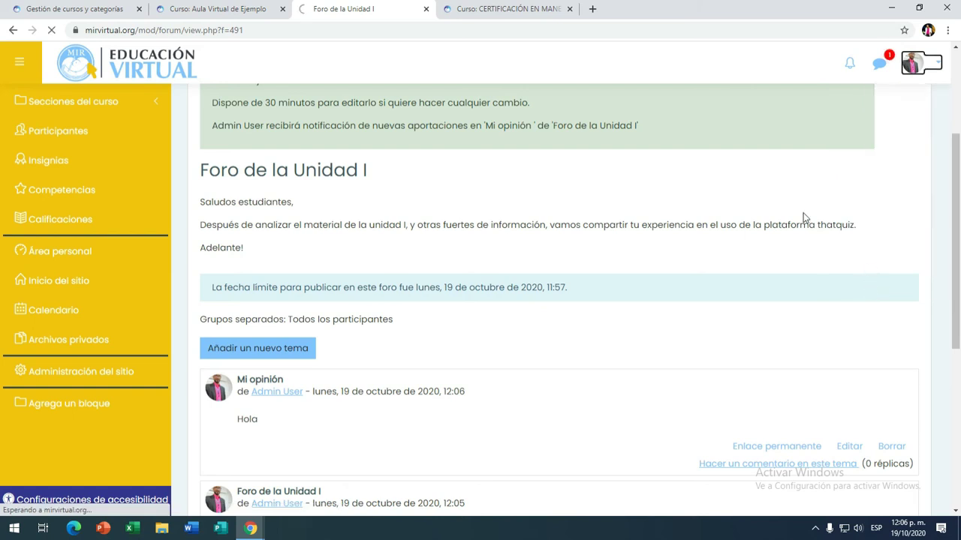
scroll(250, 328, down, 2)
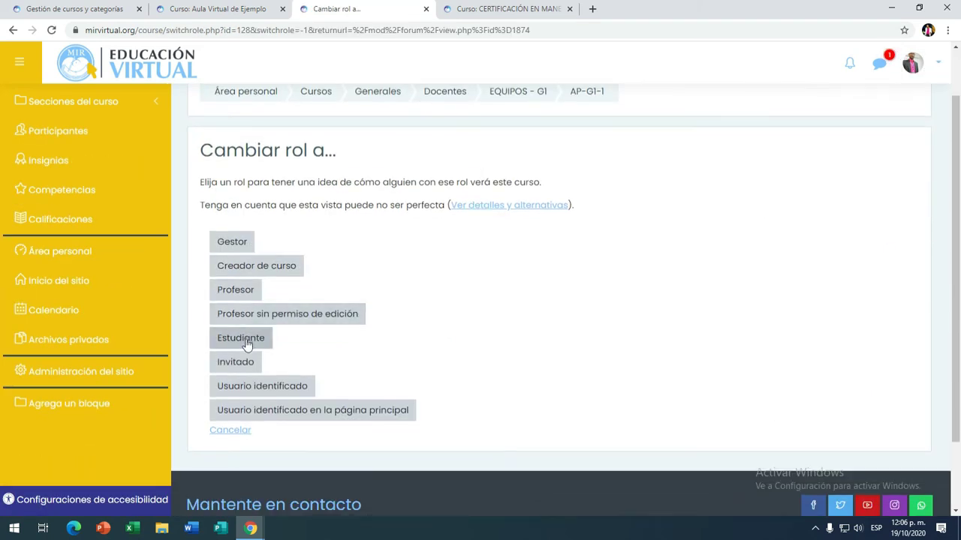
click(242, 339)
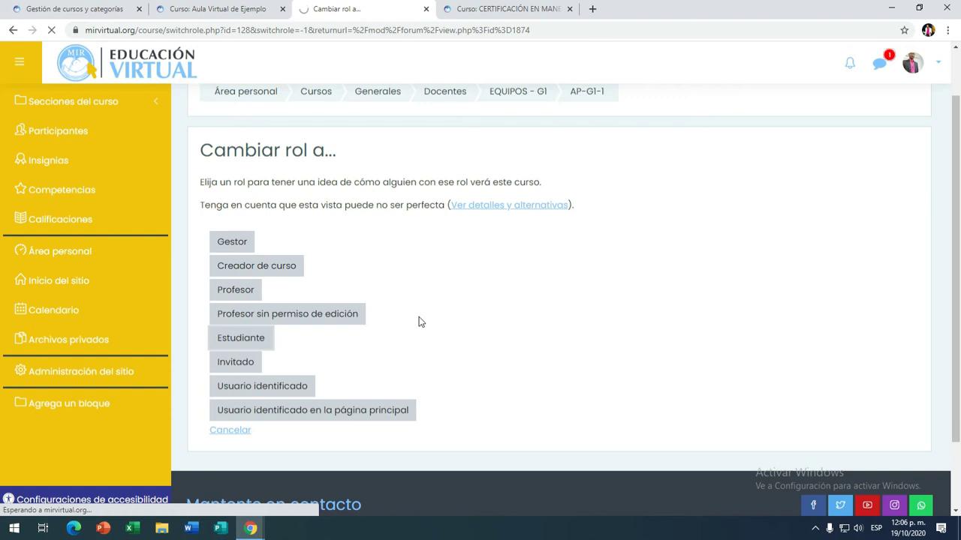
Step: Scroll through the forum as a student, checking both topics and the group notice
scroll(418, 321, down, 4)
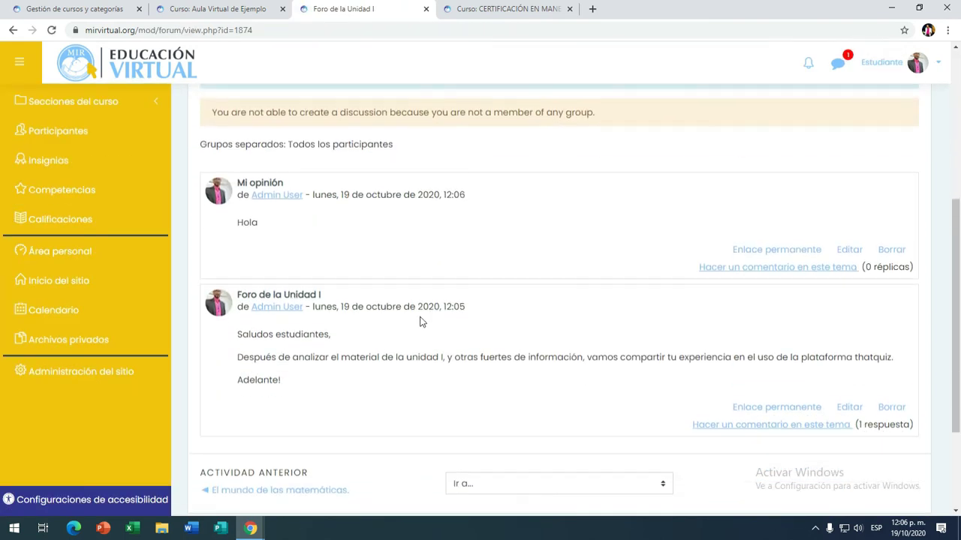
scroll(420, 322, down, 1)
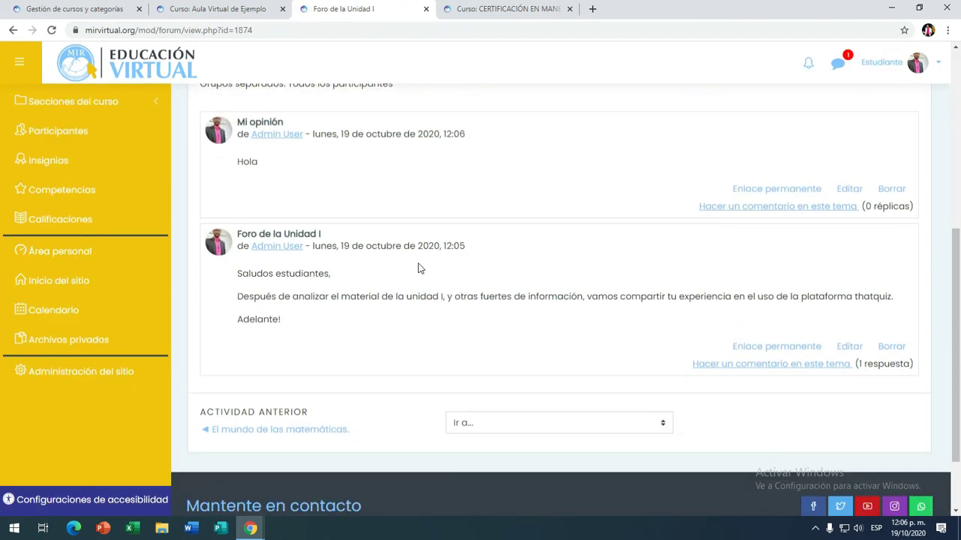
scroll(356, 275, up, 3)
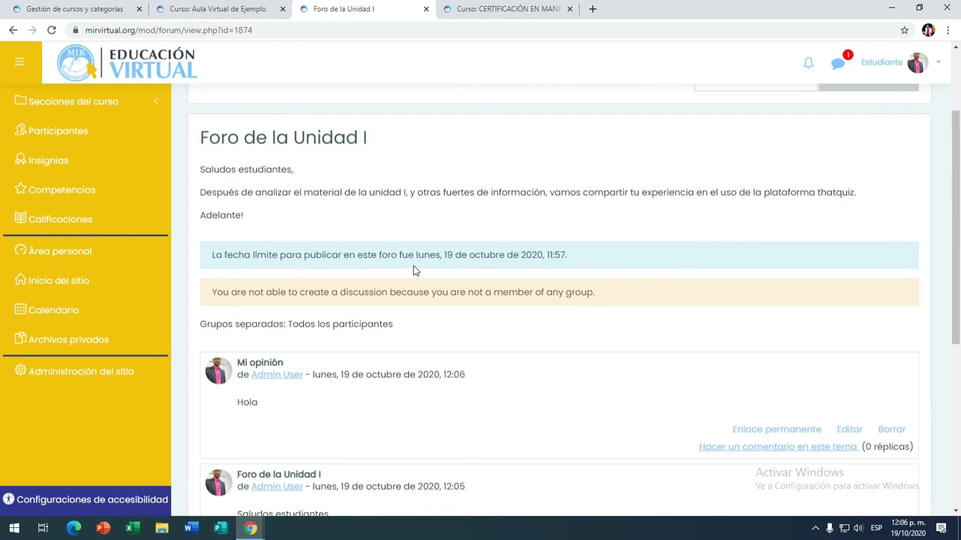
scroll(341, 326, down, 4)
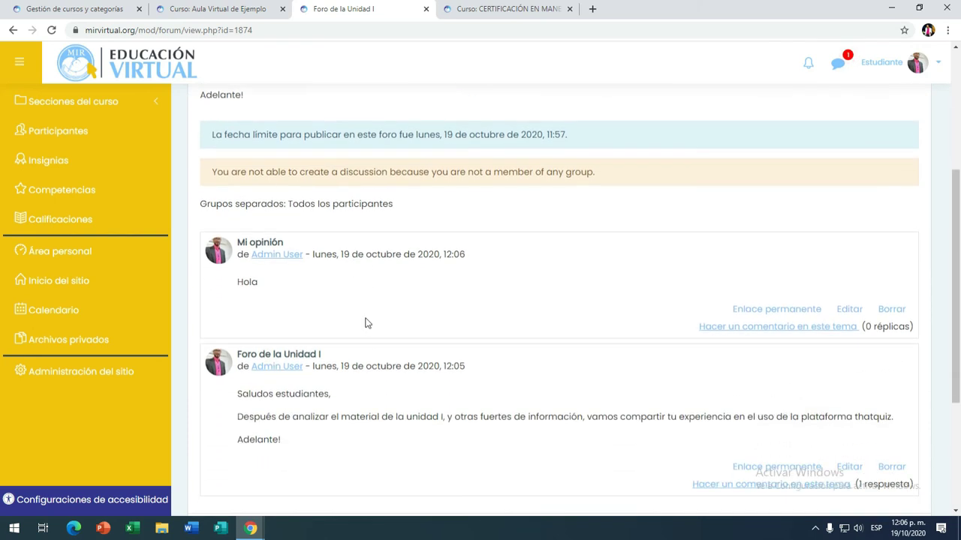
scroll(381, 283, up, 2)
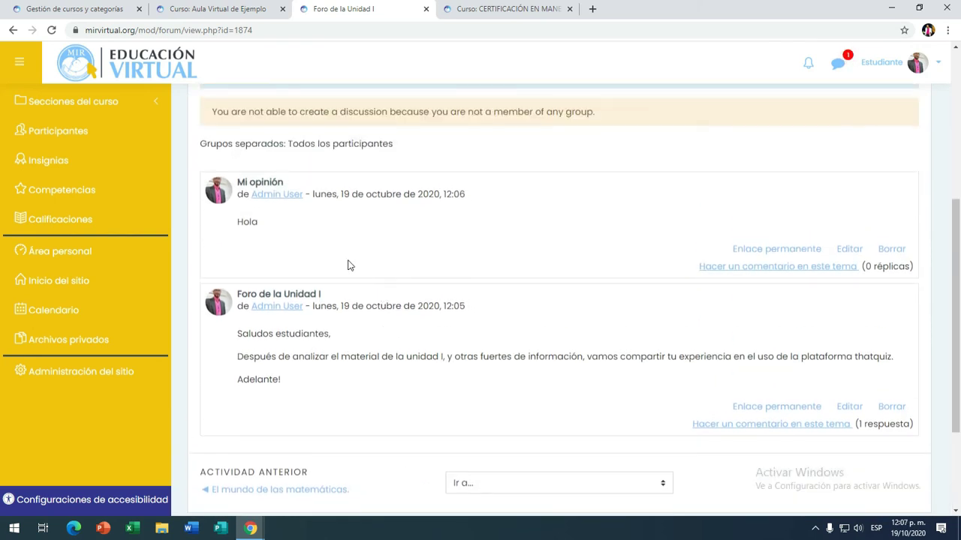
scroll(363, 342, down, 1)
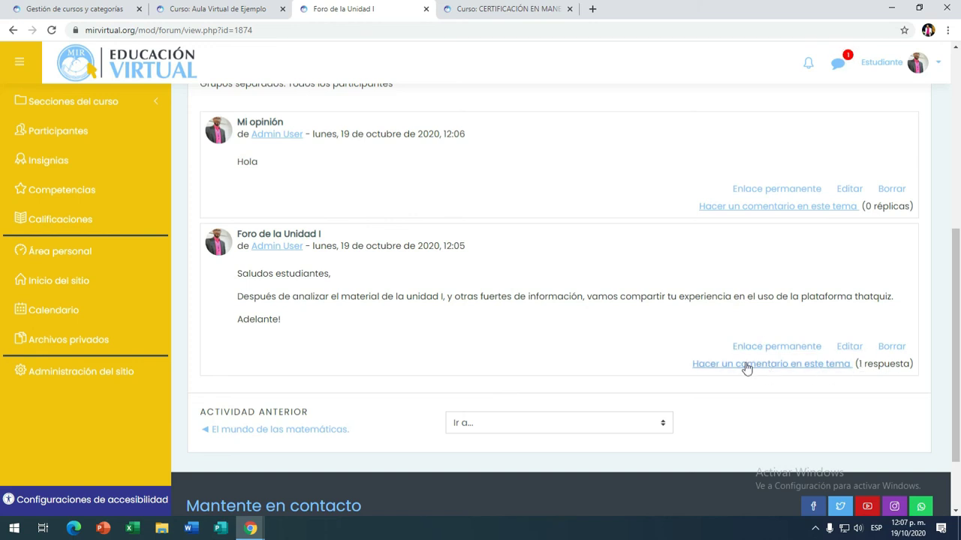
scroll(607, 345, down, 1)
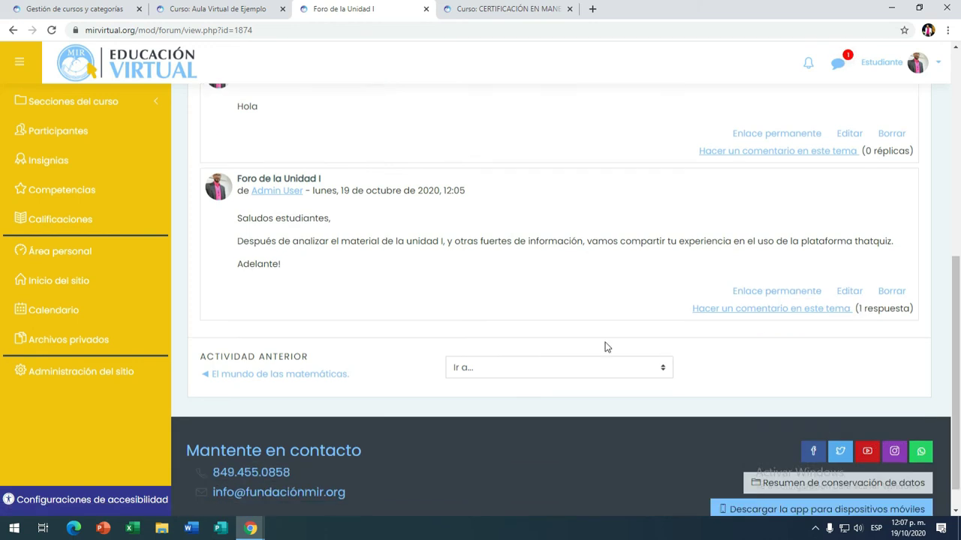
scroll(565, 324, up, 4)
scroll(897, 187, up, 3)
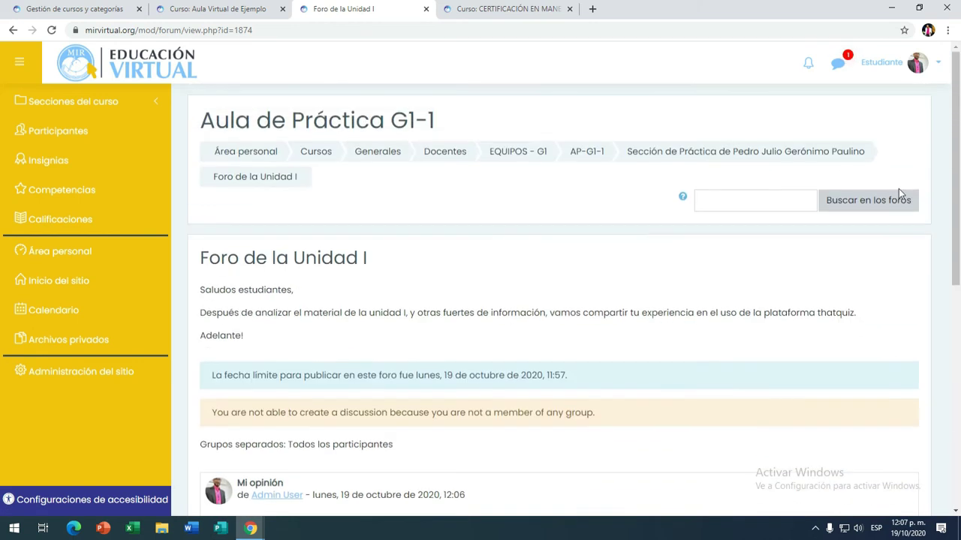
Step: Return to the normal role via Volver a mi rol normal
click(929, 64)
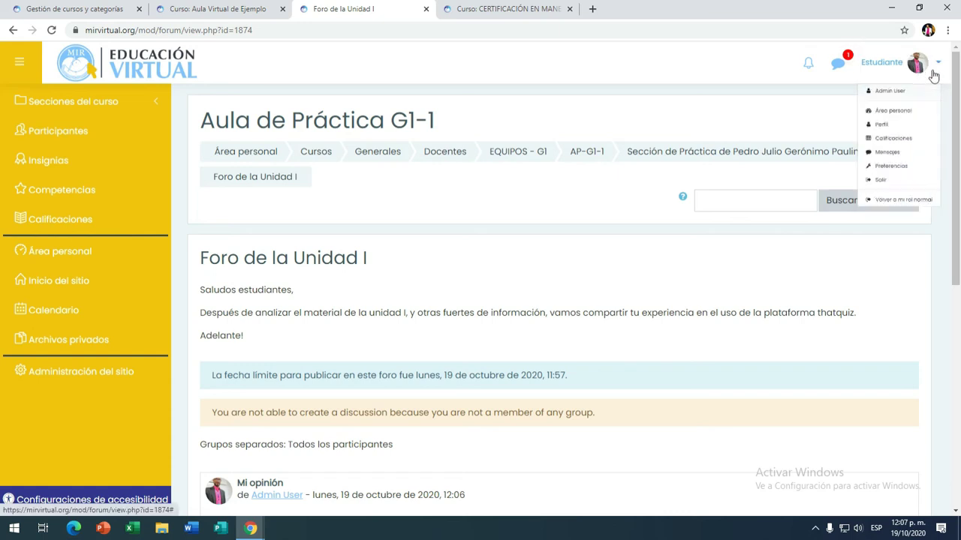
click(865, 290)
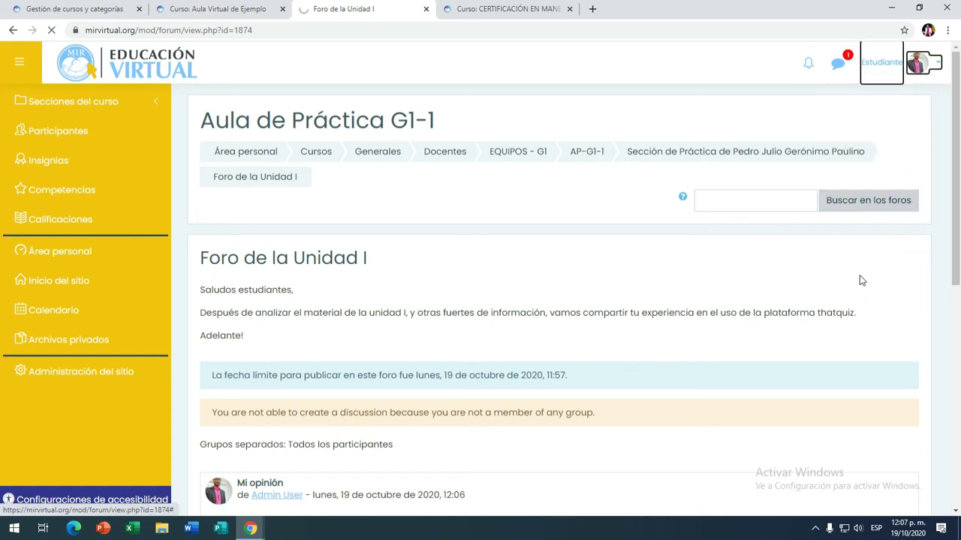
scroll(634, 259, down, 3)
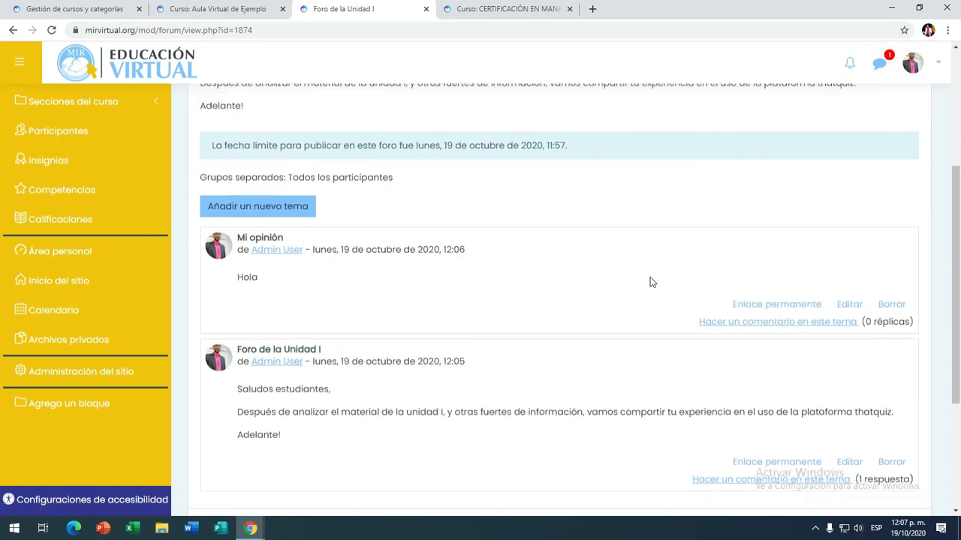
scroll(651, 283, up, 2)
Step: In Editar ajustes, set Tipo de foro to Foro P y R and save
click(917, 194)
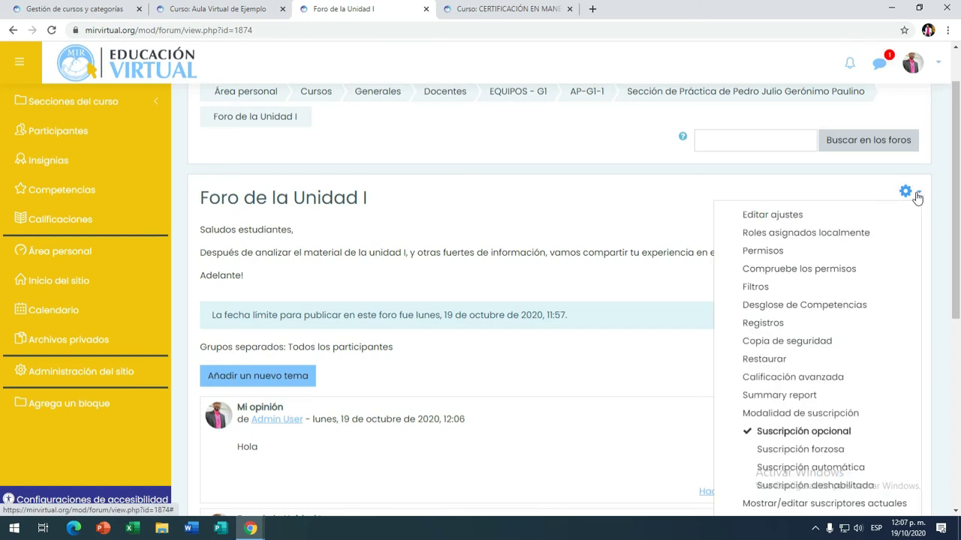
click(782, 216)
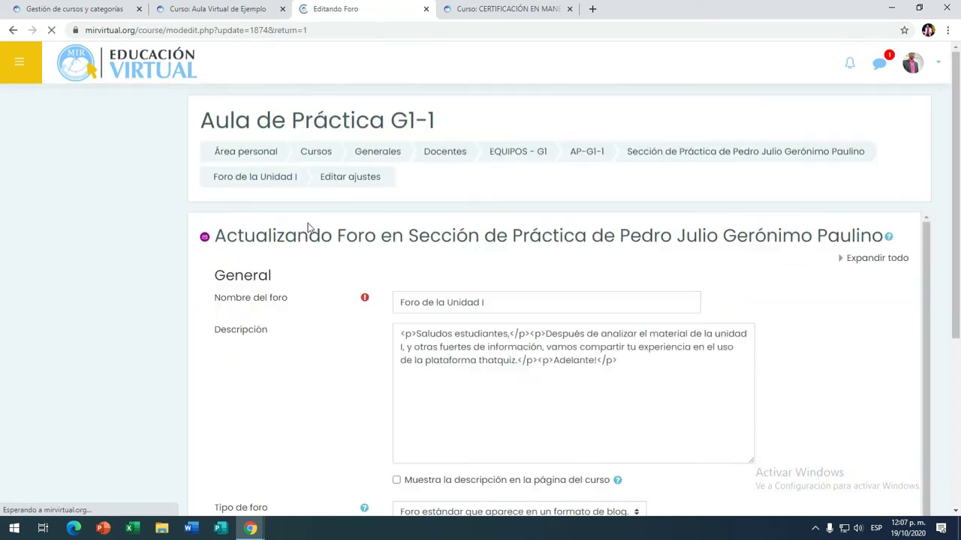
scroll(497, 277, down, 5)
click(495, 170)
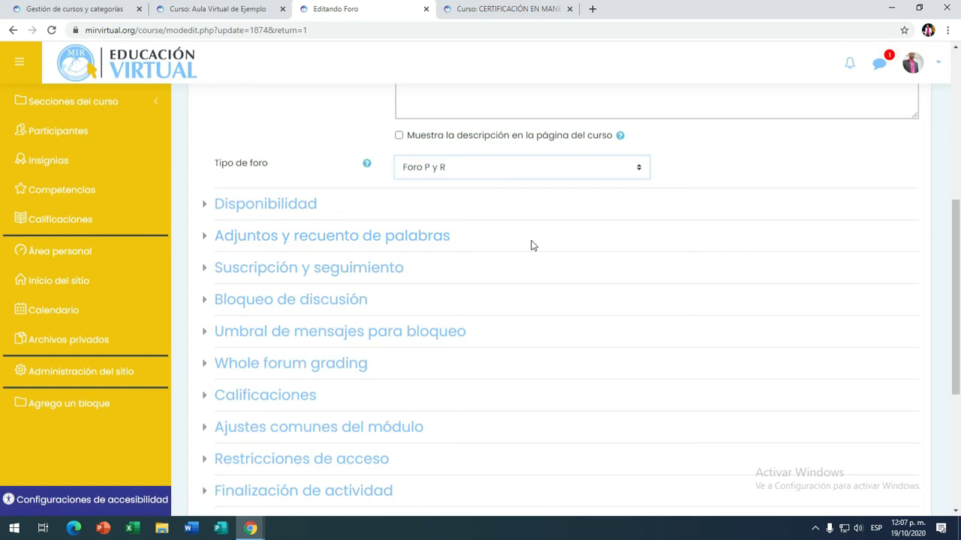
scroll(534, 247, down, 4)
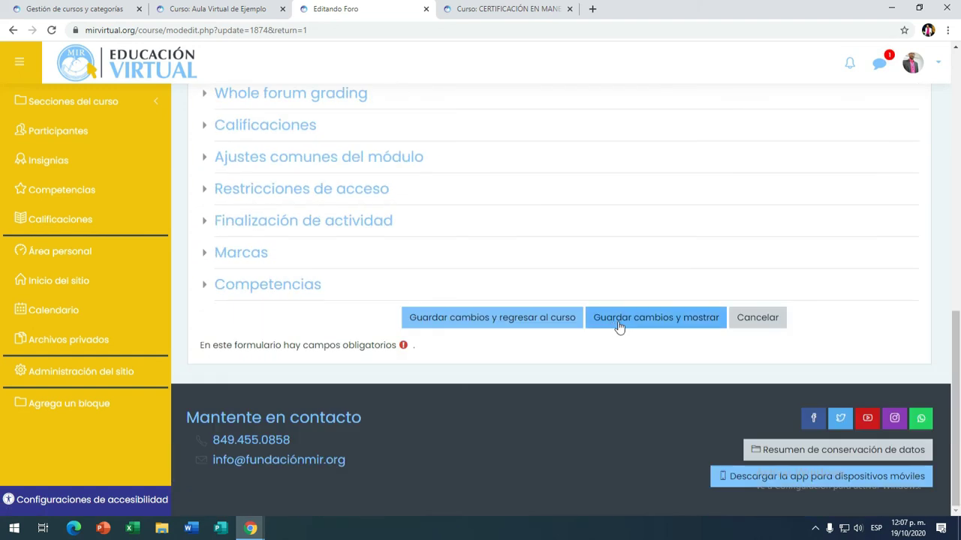
key(Return)
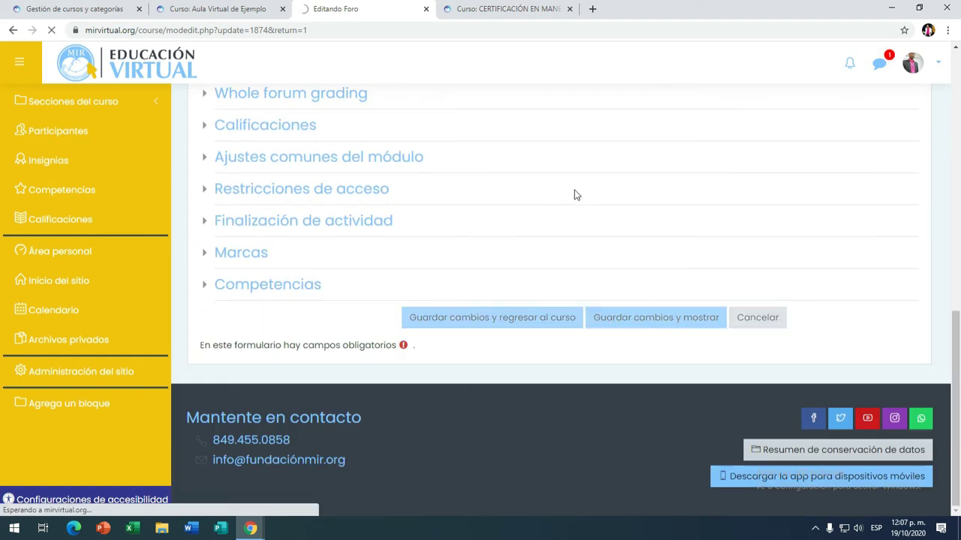
scroll(563, 214, down, 3)
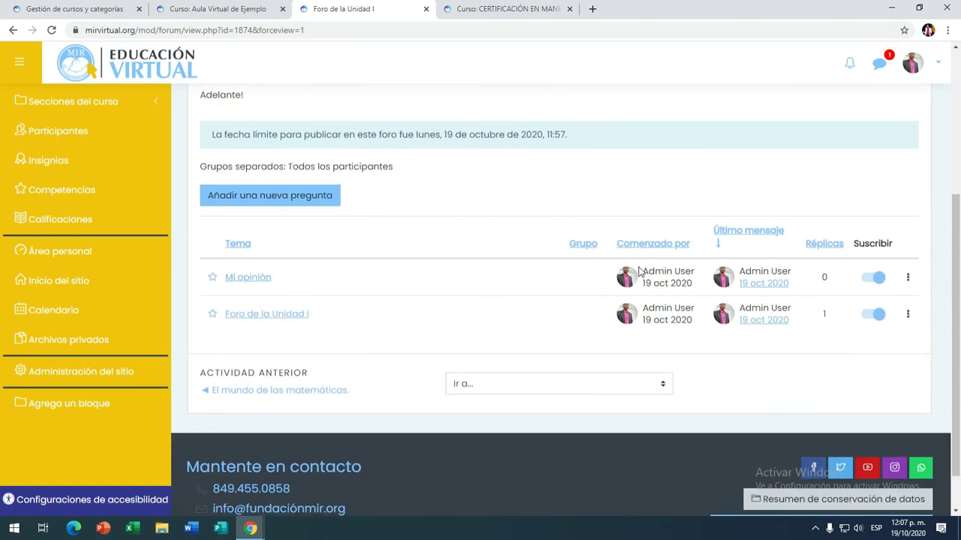
Step: Review the Q&A topic list ('Mi opinión' and the original topic) and open the forum's gear menu
scroll(313, 225, up, 2)
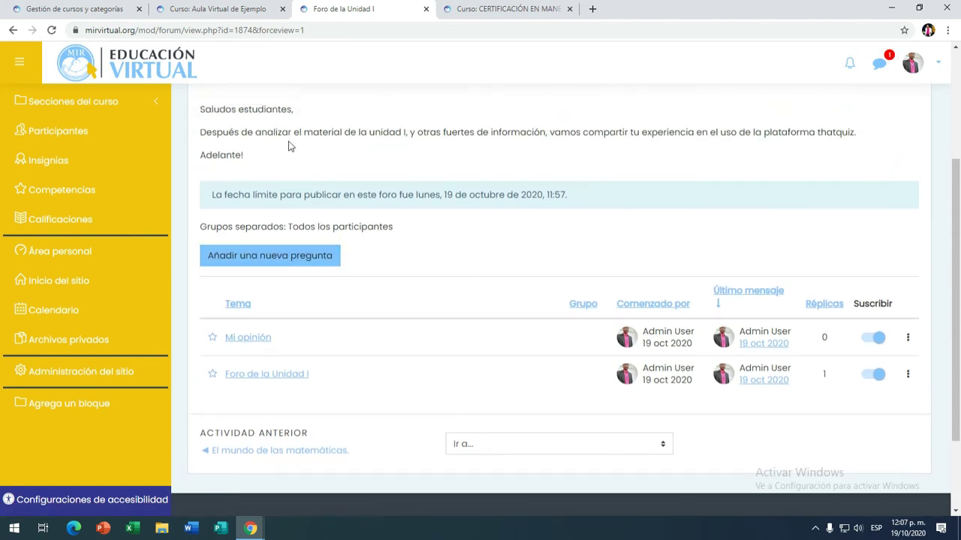
scroll(282, 256, down, 1)
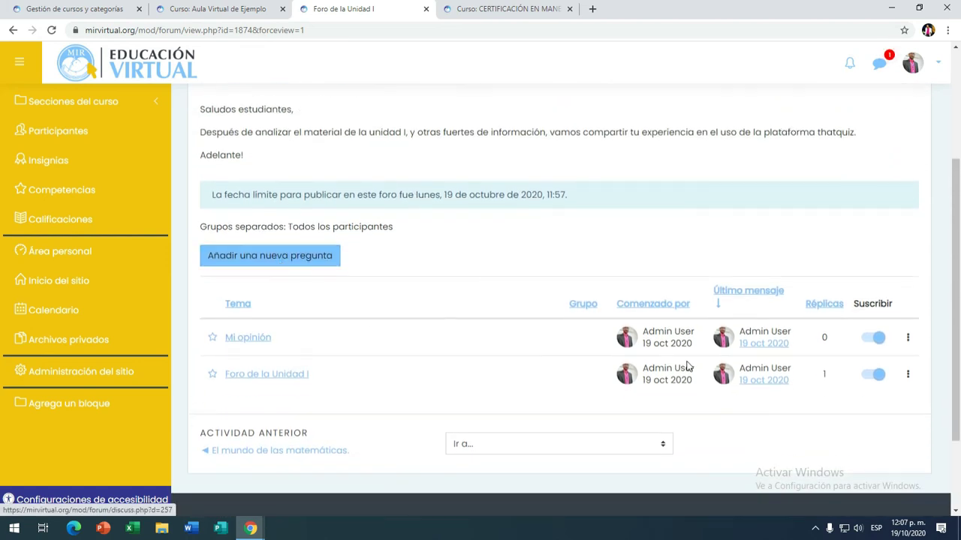
scroll(646, 346, down, 1)
scroll(646, 341, down, 1)
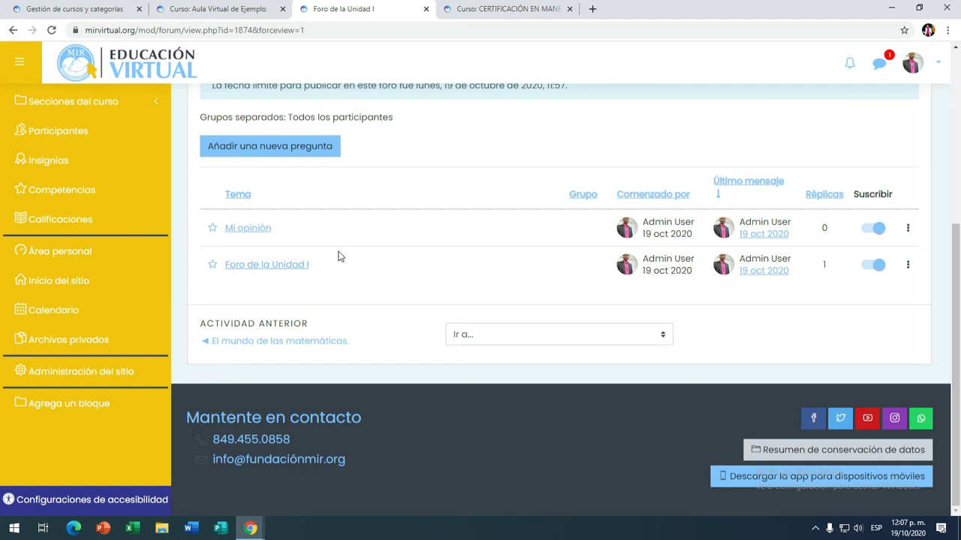
scroll(334, 264, up, 1)
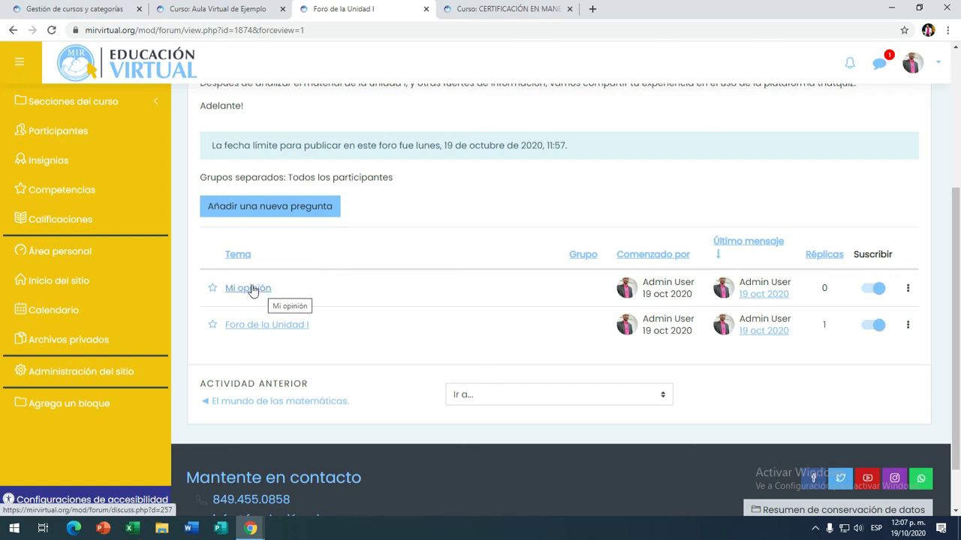
scroll(368, 298, up, 2)
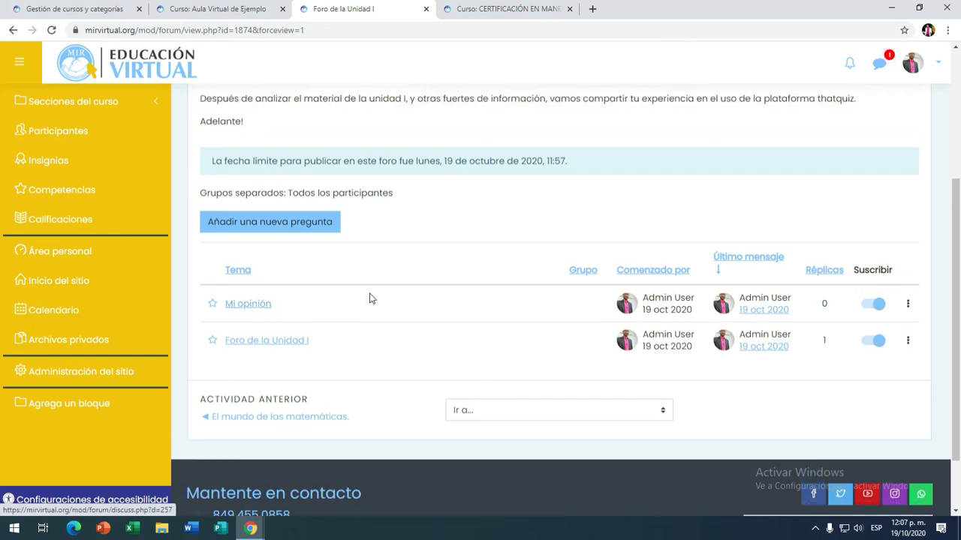
click(918, 147)
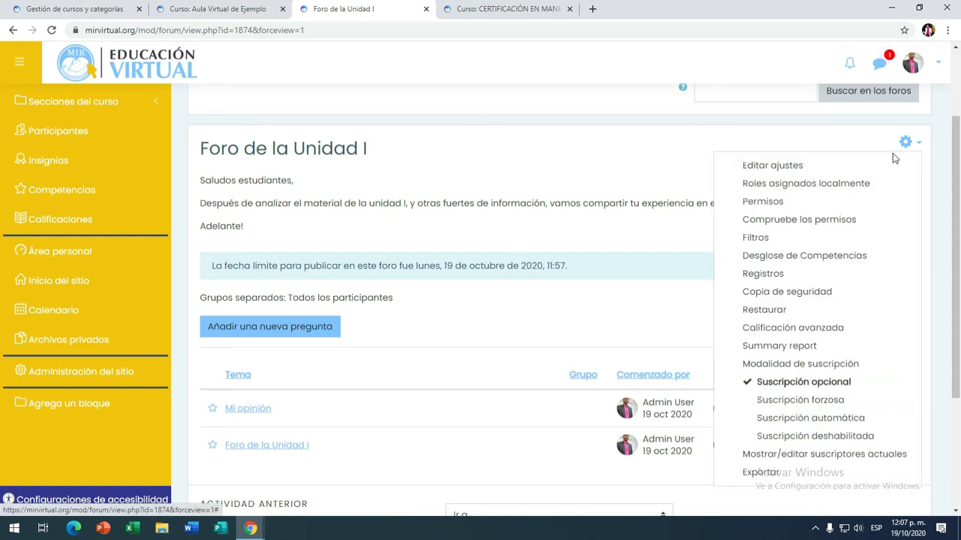
Step: Make 'Foro de la Unidad I' a Foro para uso general forum, save it and review the forum page
click(791, 169)
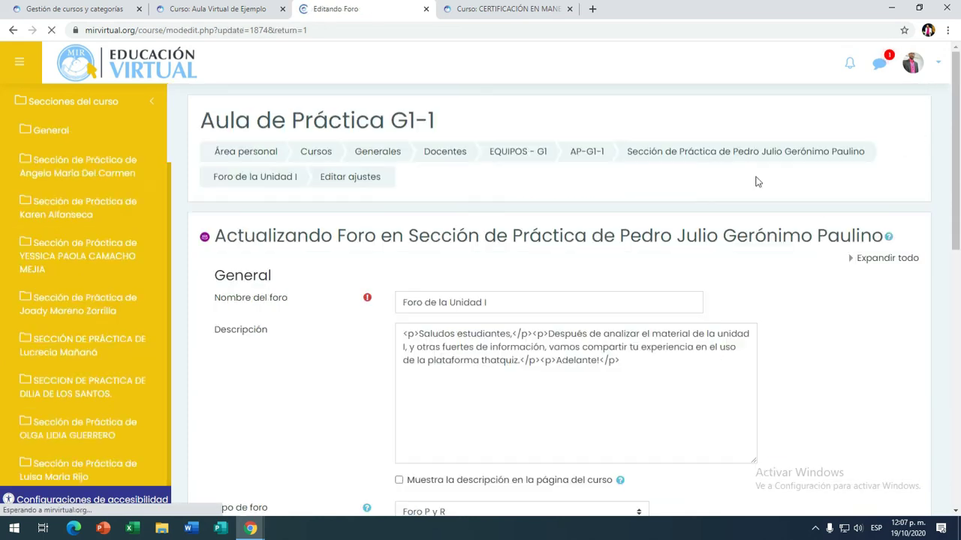
scroll(451, 244, down, 5)
click(470, 171)
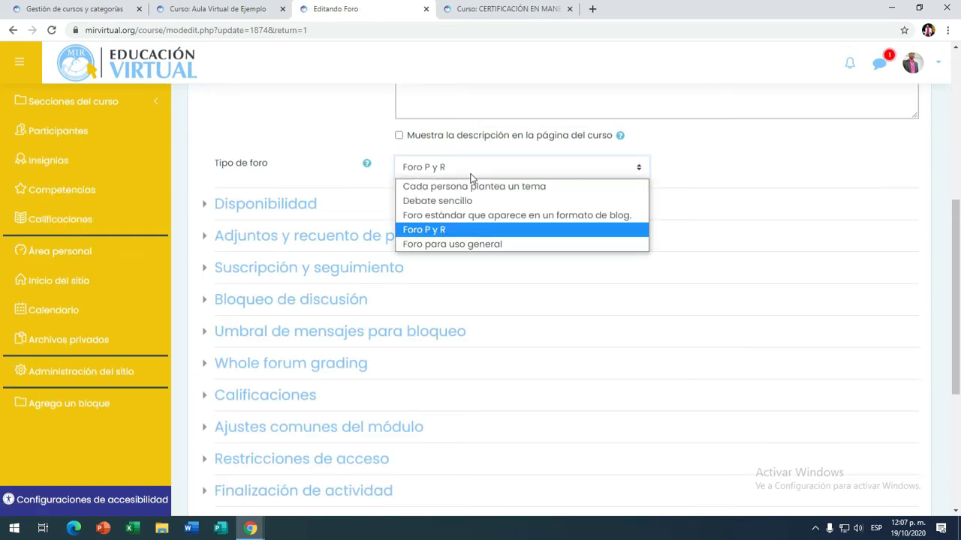
click(470, 244)
scroll(525, 285, down, 4)
click(641, 328)
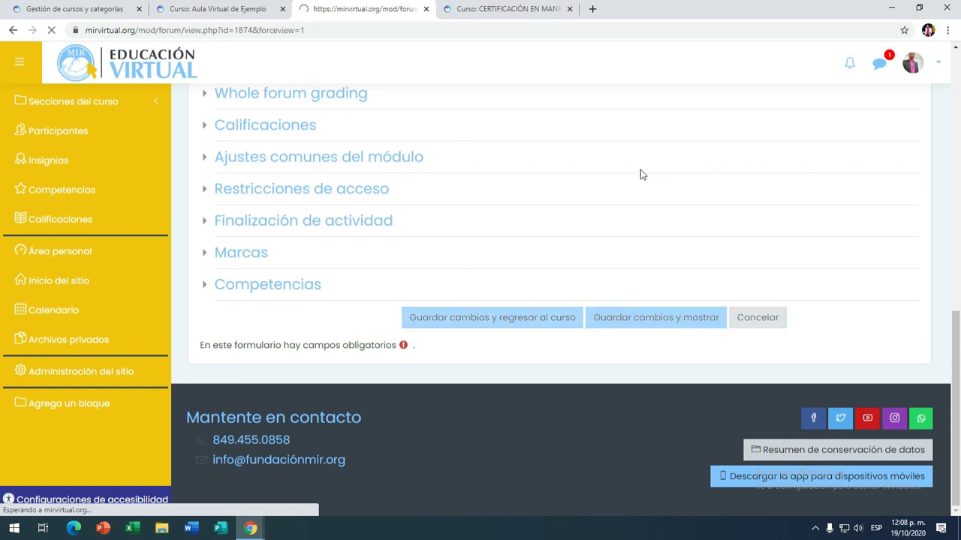
scroll(639, 208, down, 4)
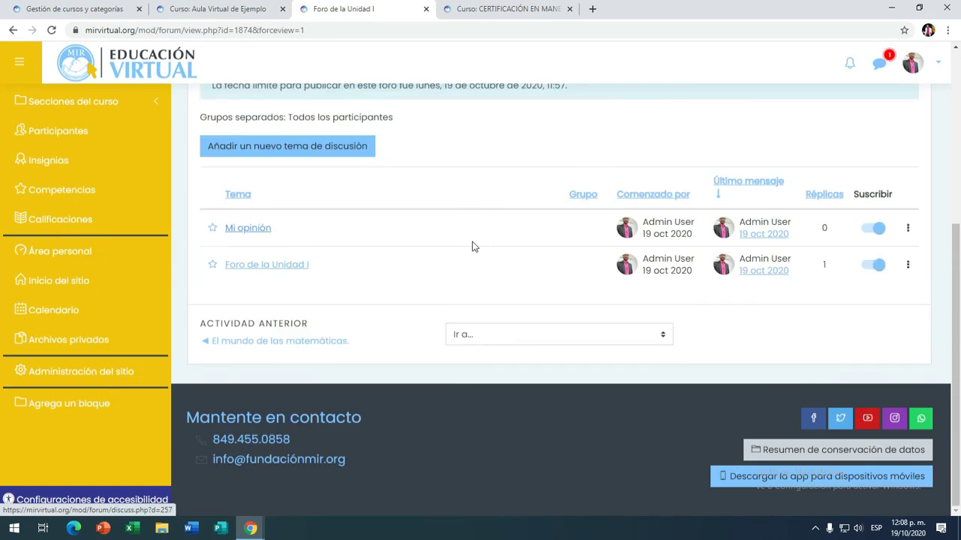
scroll(352, 240, up, 1)
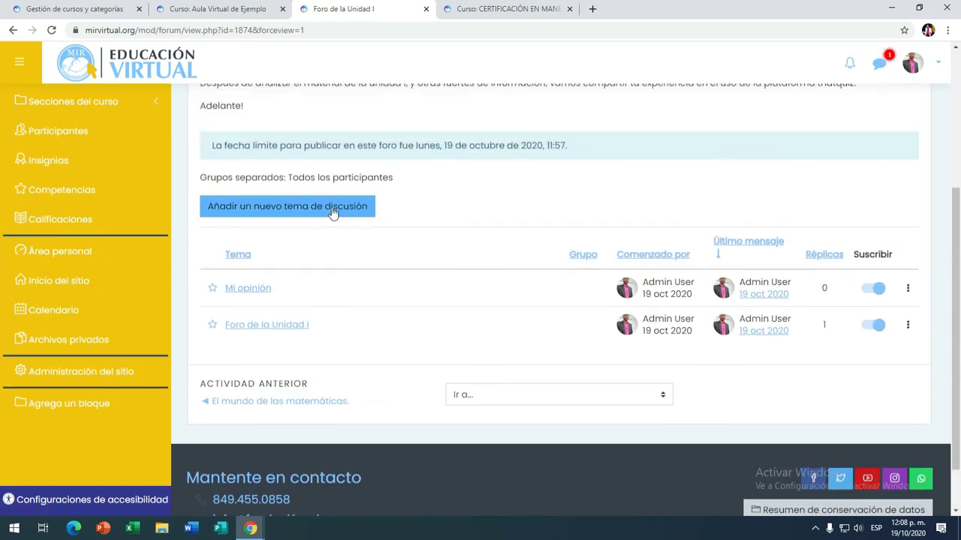
scroll(321, 216, up, 1)
scroll(321, 215, up, 2)
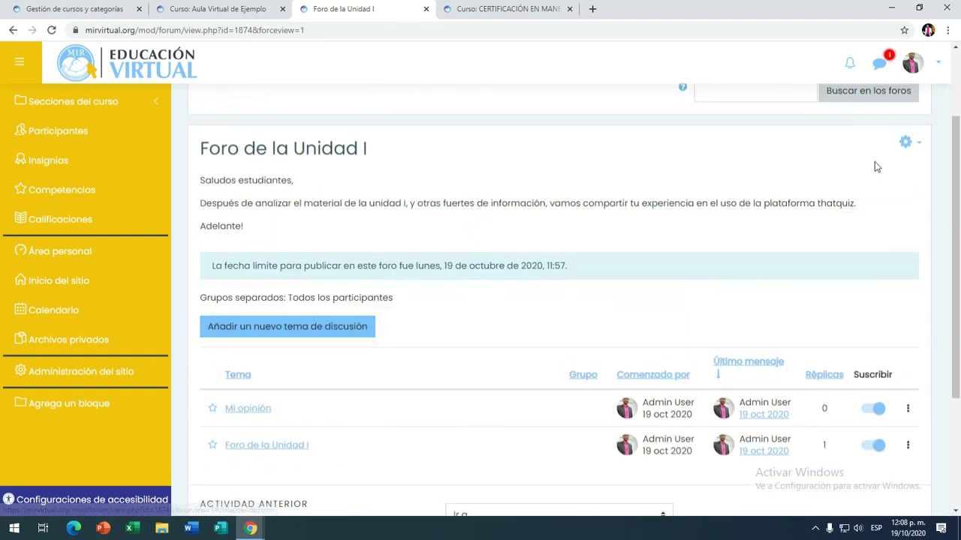
Step: Change 'Foro de la Unidad I' to a Debate sencillo forum and save, returning to the course
click(916, 144)
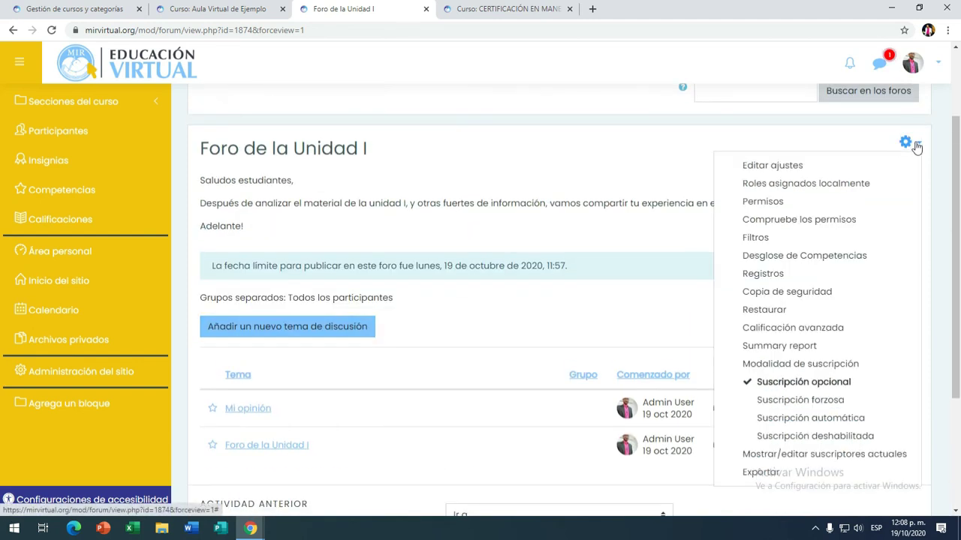
click(764, 172)
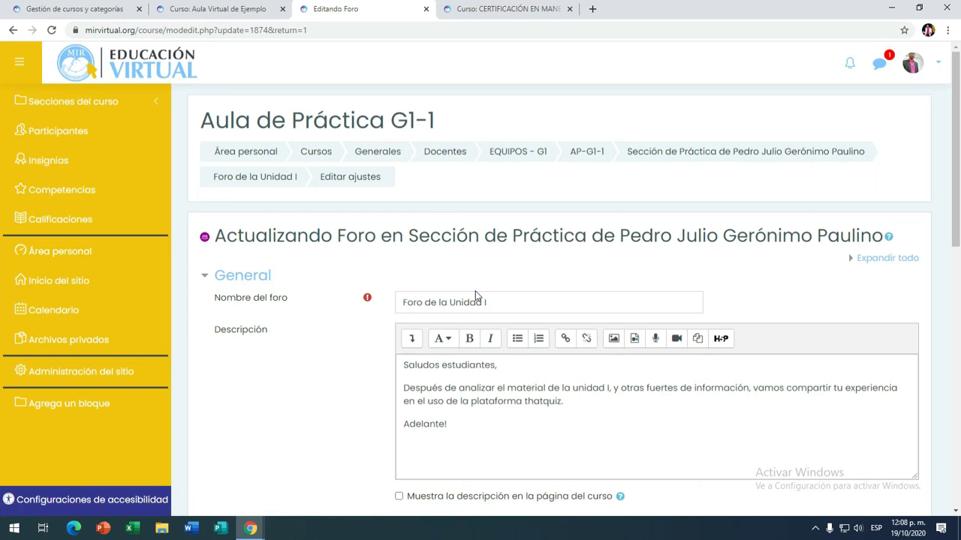
scroll(569, 250, down, 3)
click(639, 347)
scroll(567, 321, down, 1)
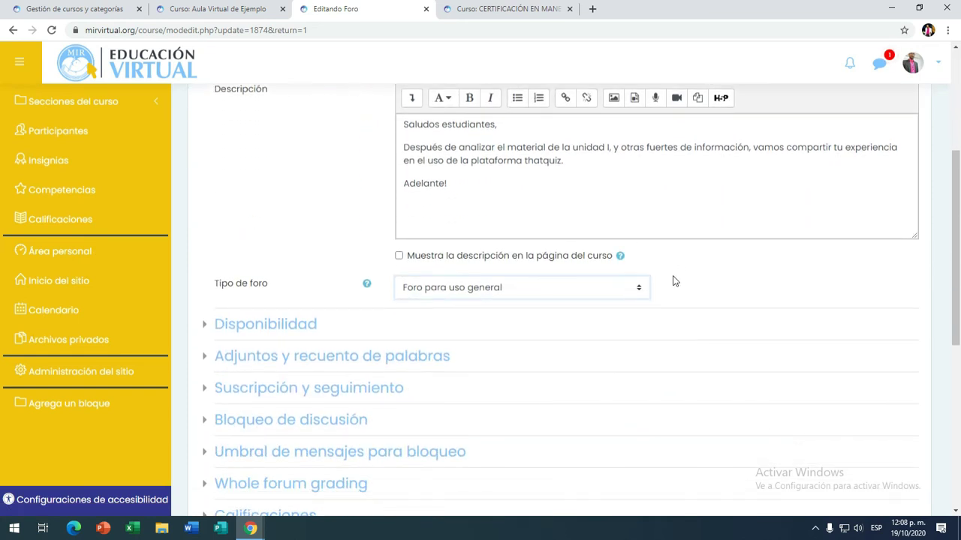
click(639, 287)
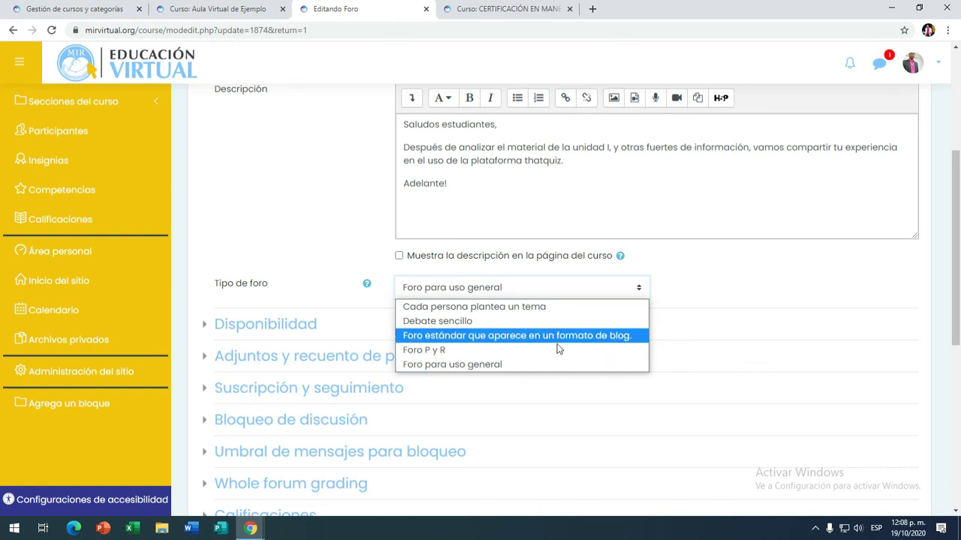
click(472, 322)
scroll(608, 296, up, 3)
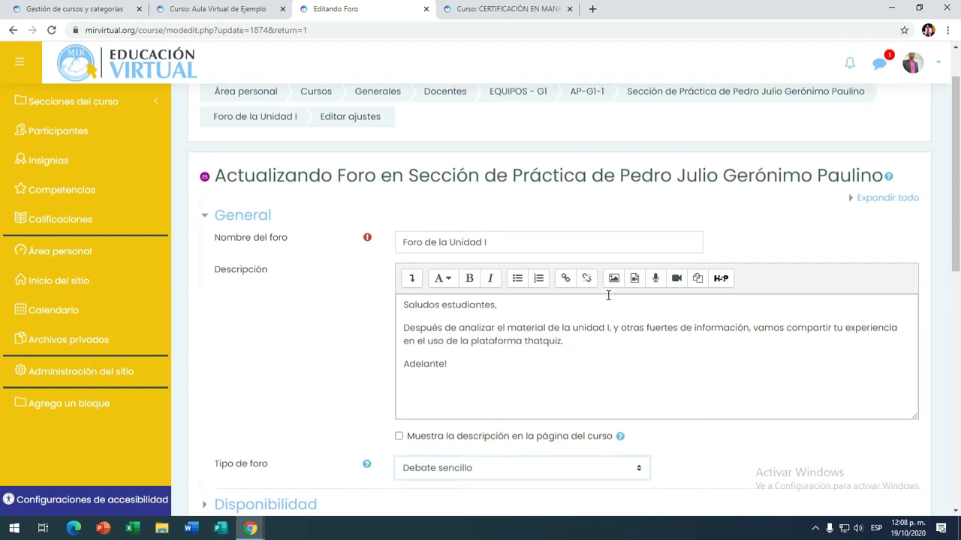
scroll(608, 294, down, 8)
click(512, 319)
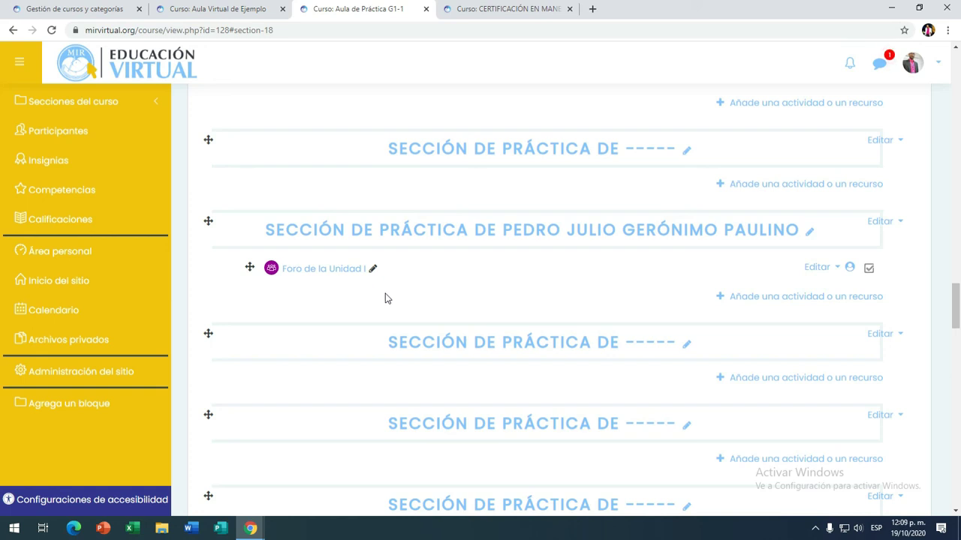
click(348, 271)
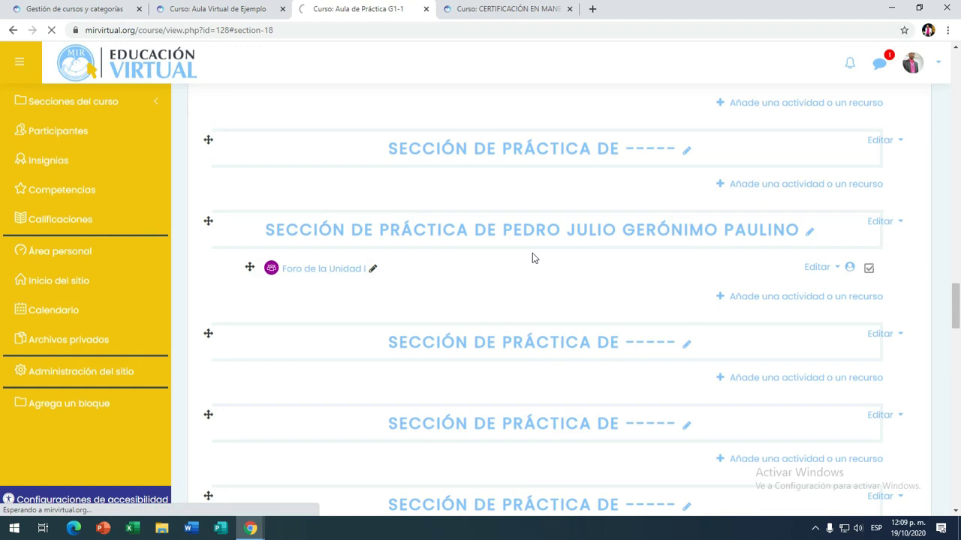
scroll(499, 285, down, 3)
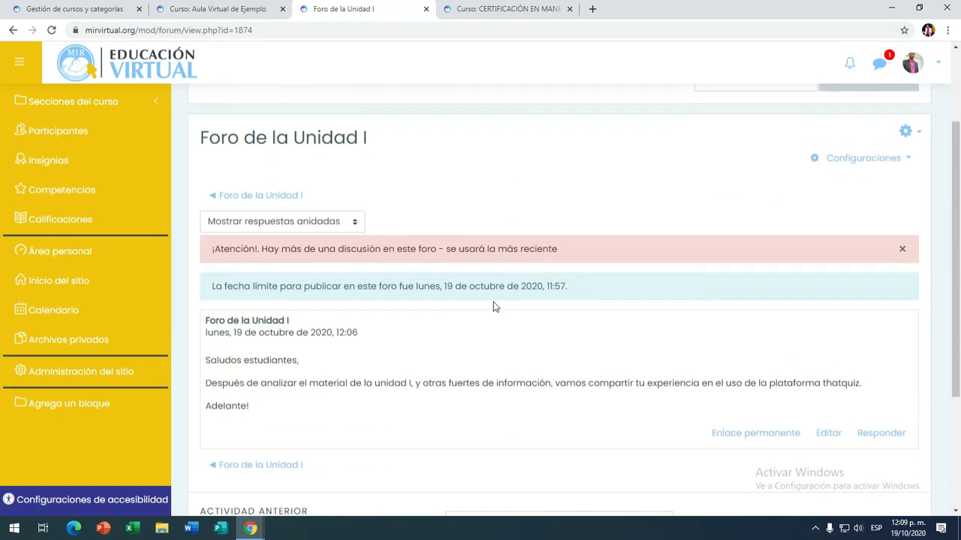
scroll(494, 300, down, 3)
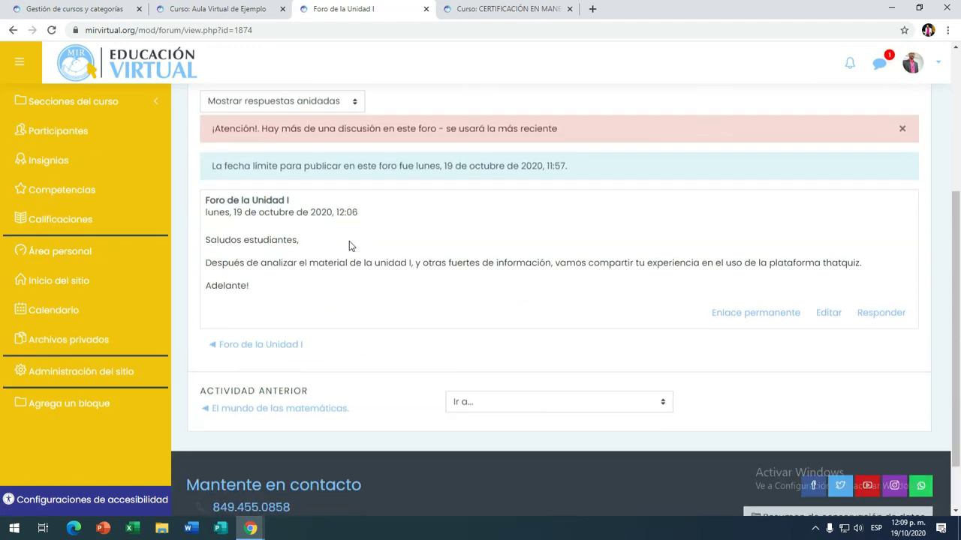
scroll(349, 241, up, 5)
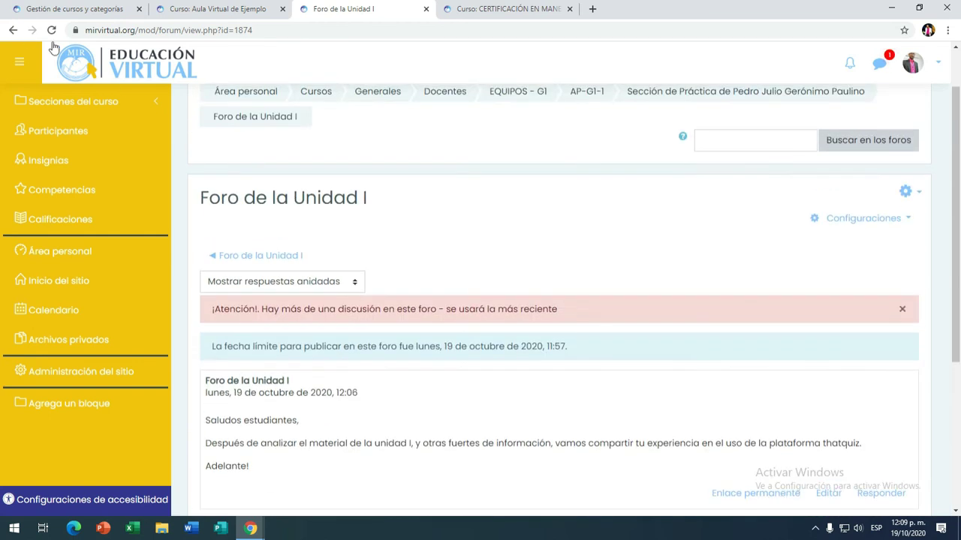
click(13, 30)
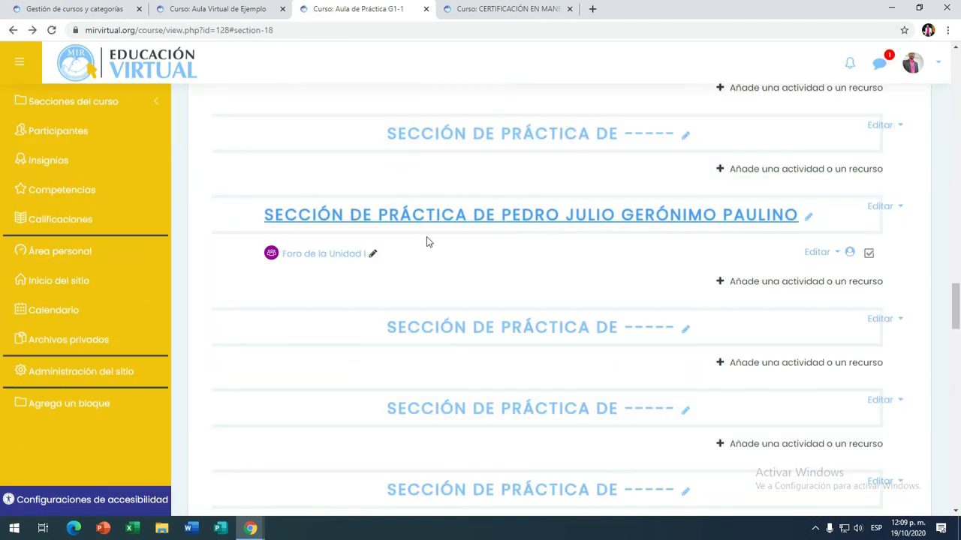
scroll(427, 240, up, 2)
scroll(457, 350, down, 2)
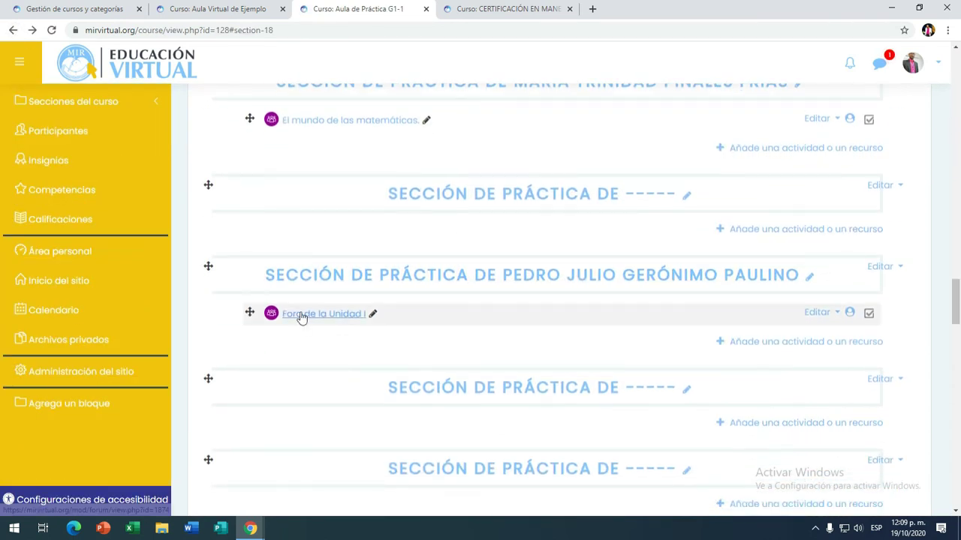
scroll(319, 318, down, 2)
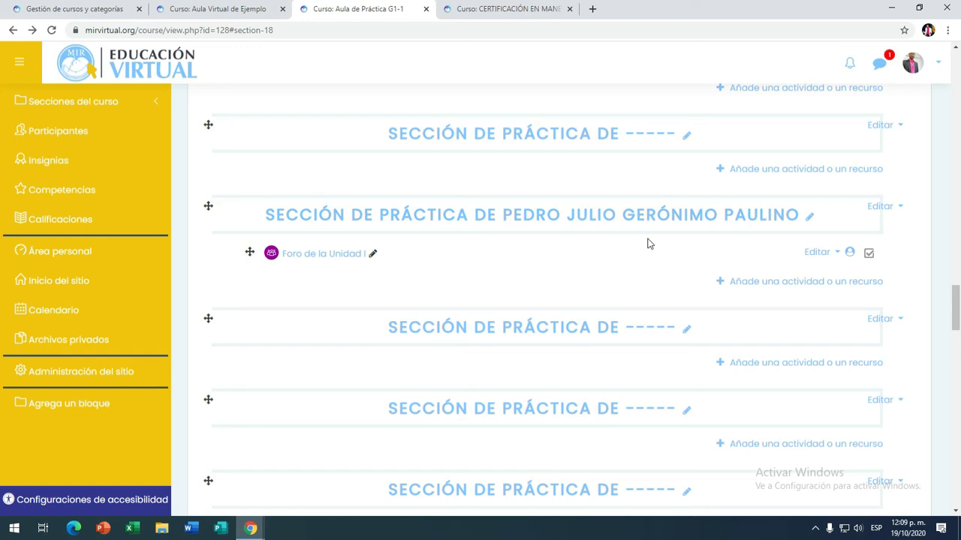
click(742, 281)
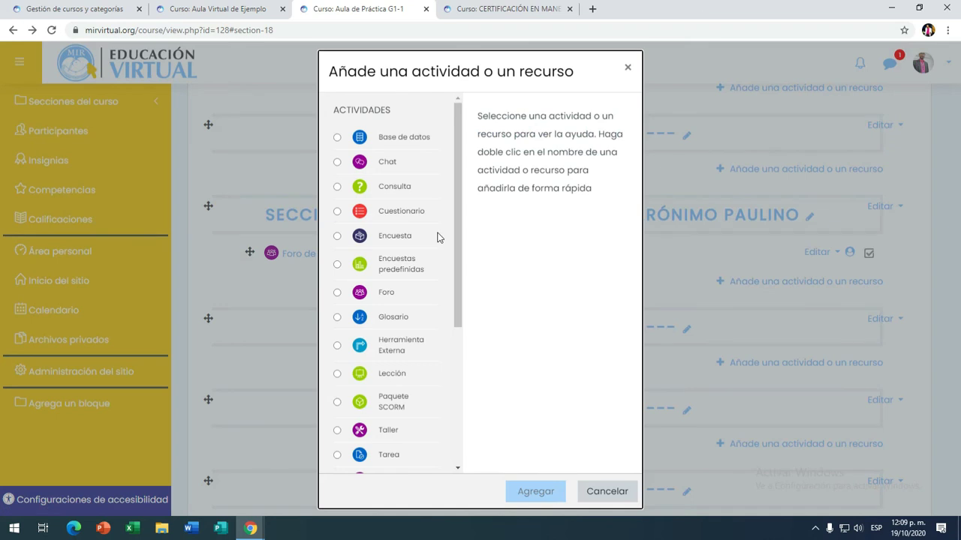
scroll(433, 237, down, 1)
click(337, 234)
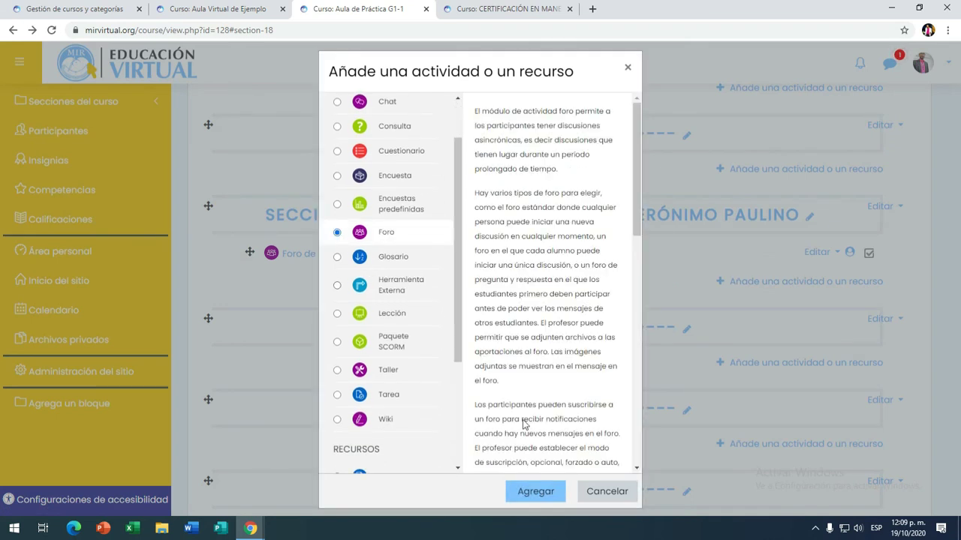
click(540, 495)
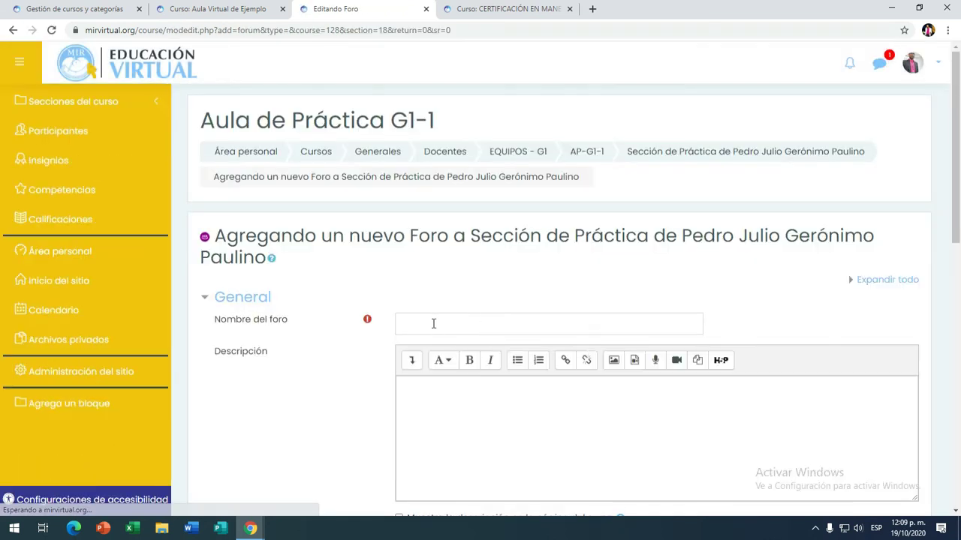
click(423, 322)
scroll(424, 324, down, 2)
click(444, 300)
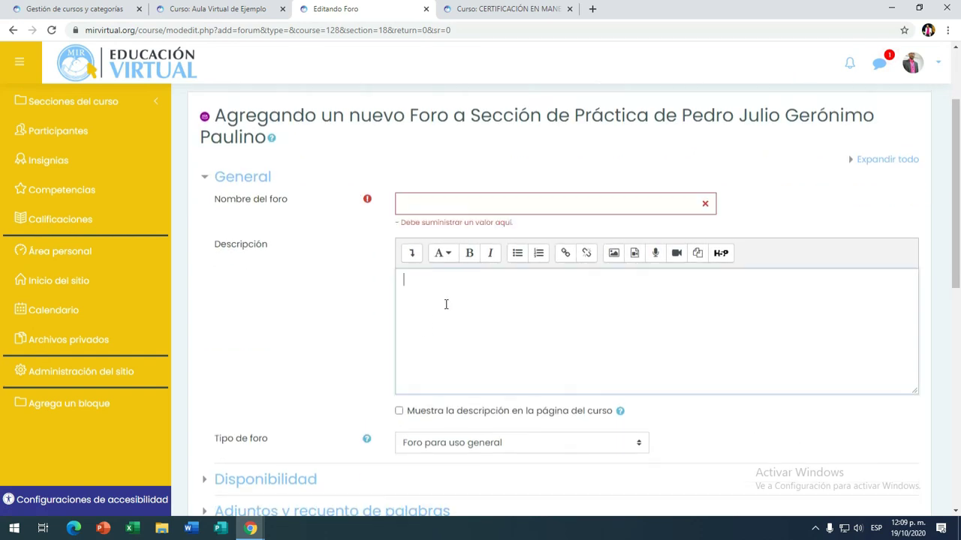
scroll(446, 304, down, 2)
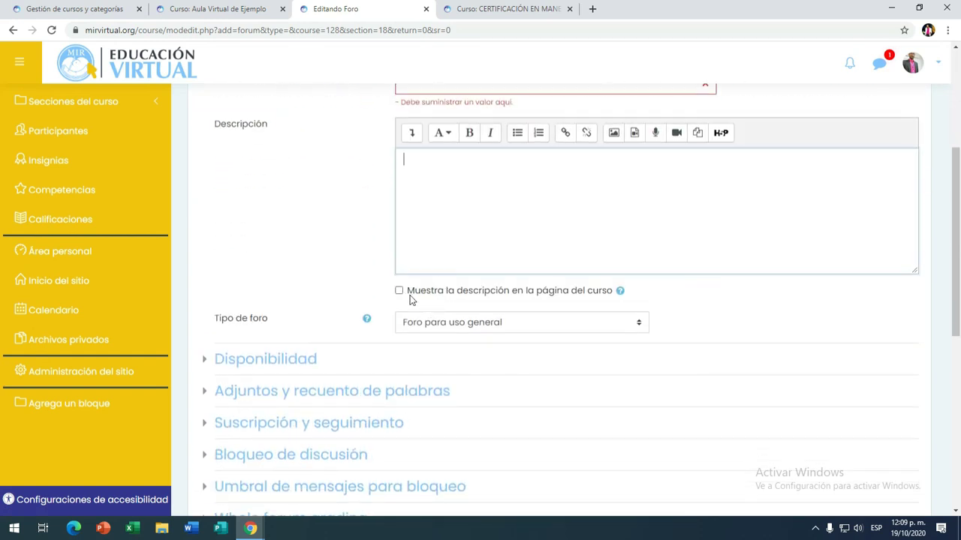
scroll(411, 294, down, 1)
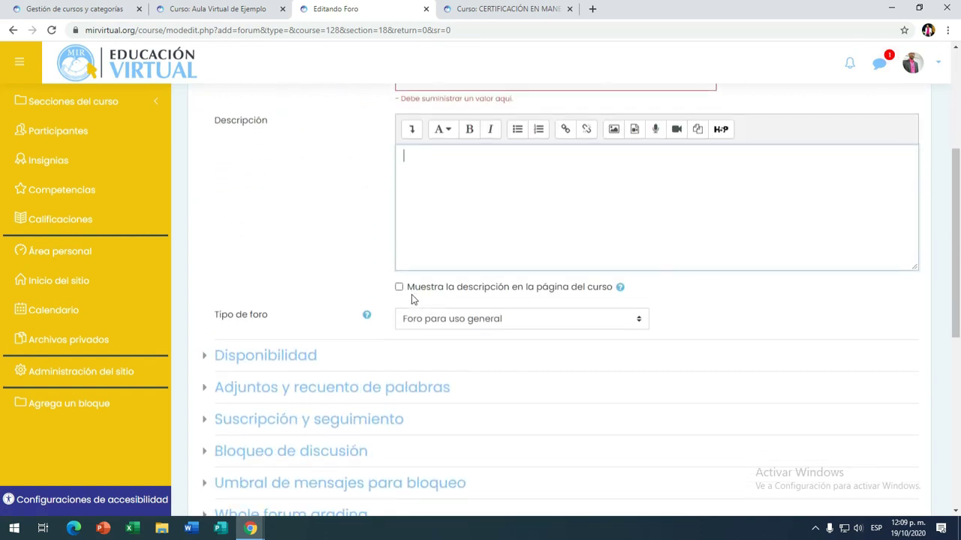
click(639, 266)
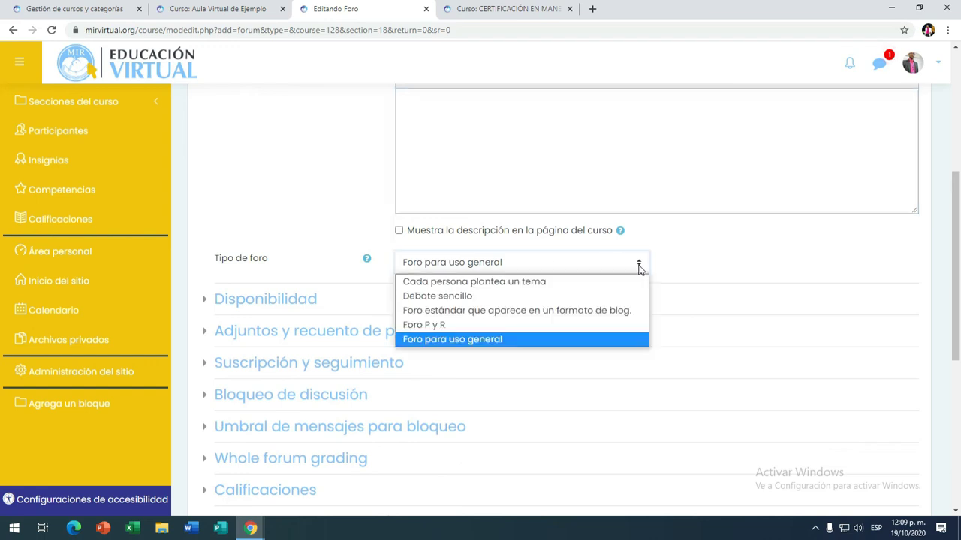
click(639, 264)
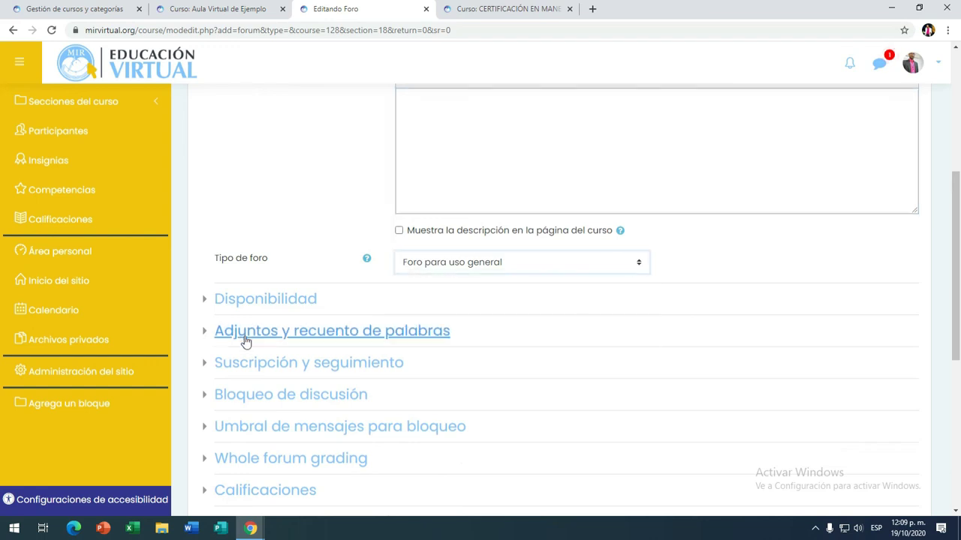
scroll(216, 225, down, 2)
click(206, 183)
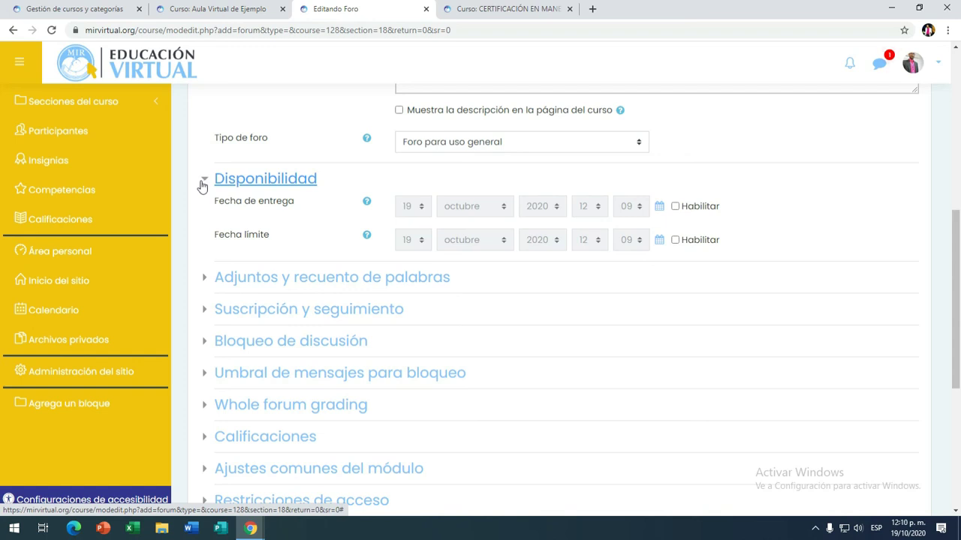
click(203, 183)
scroll(228, 275, down, 1)
scroll(225, 323, down, 1)
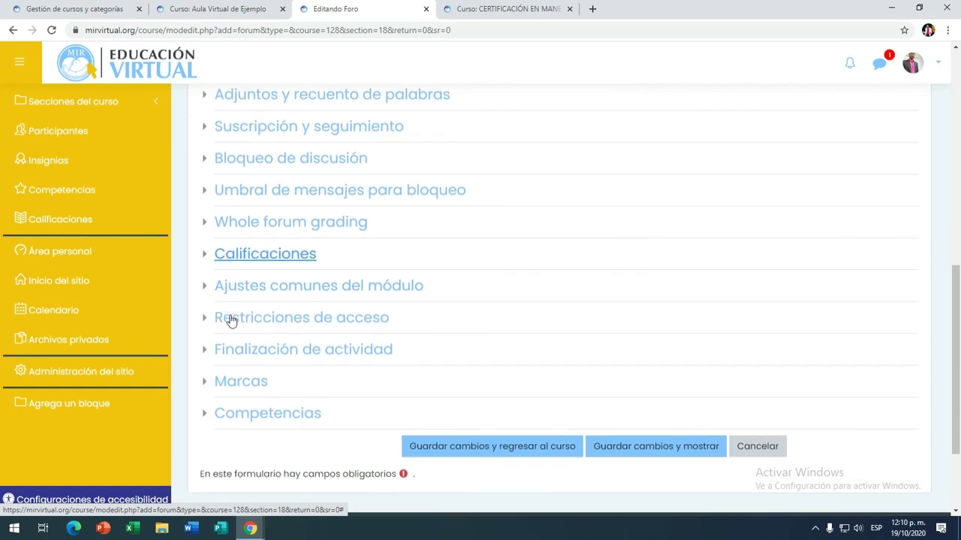
click(763, 445)
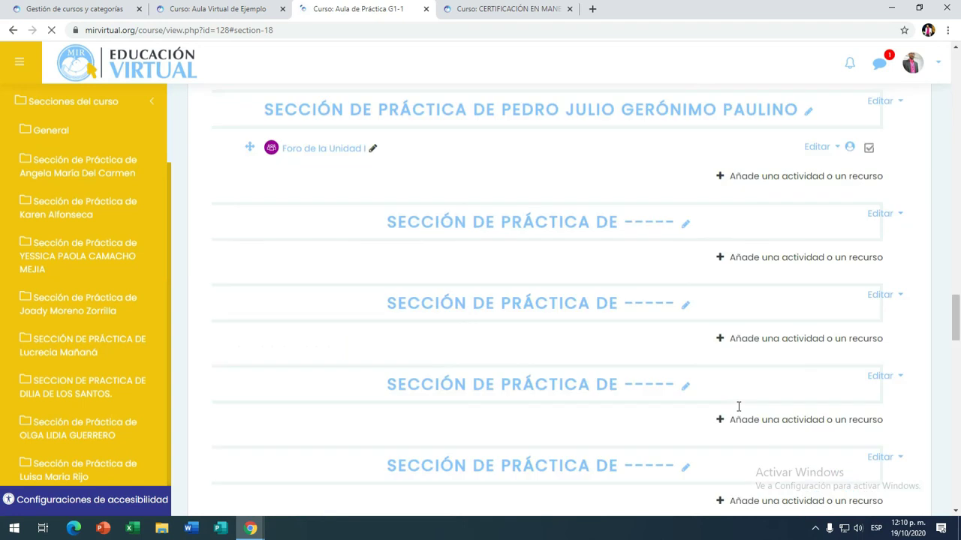
scroll(328, 232, up, 1)
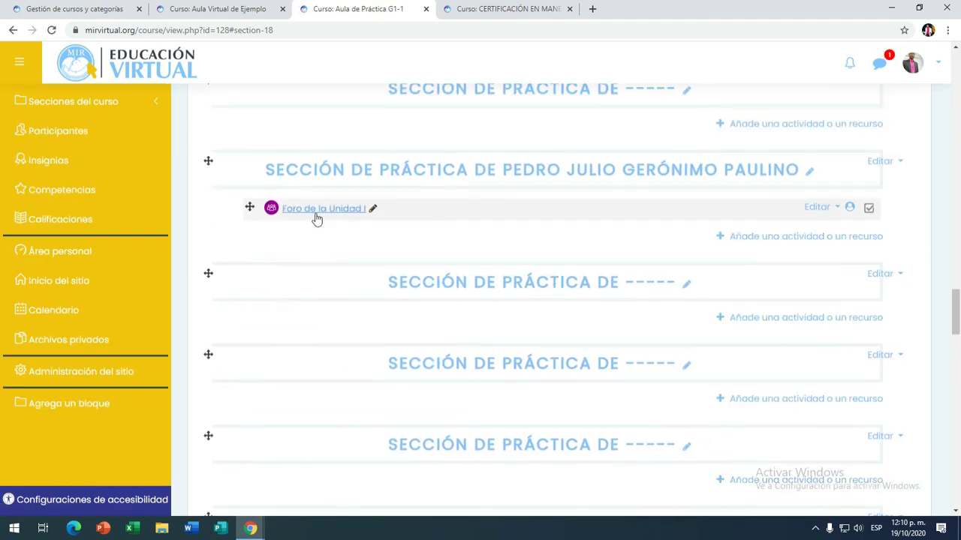
scroll(336, 230, up, 2)
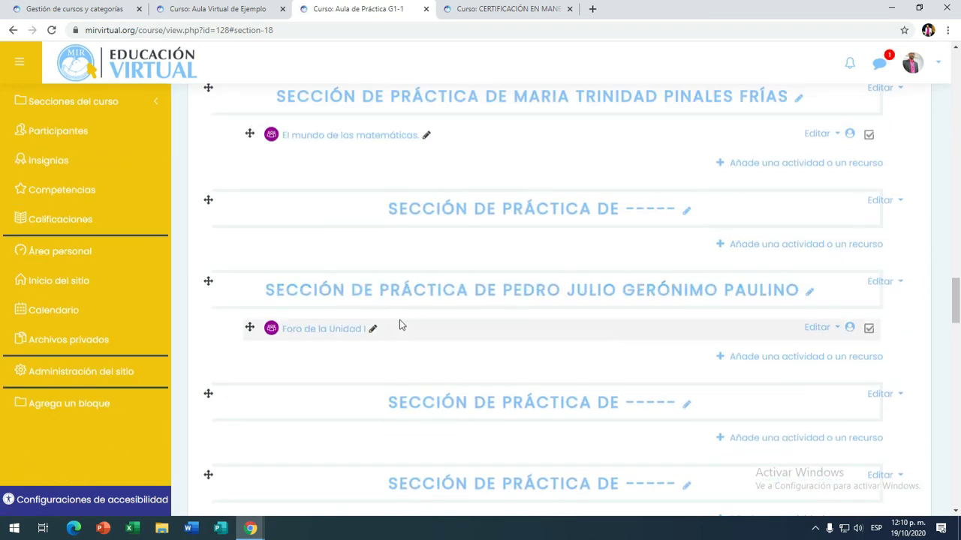